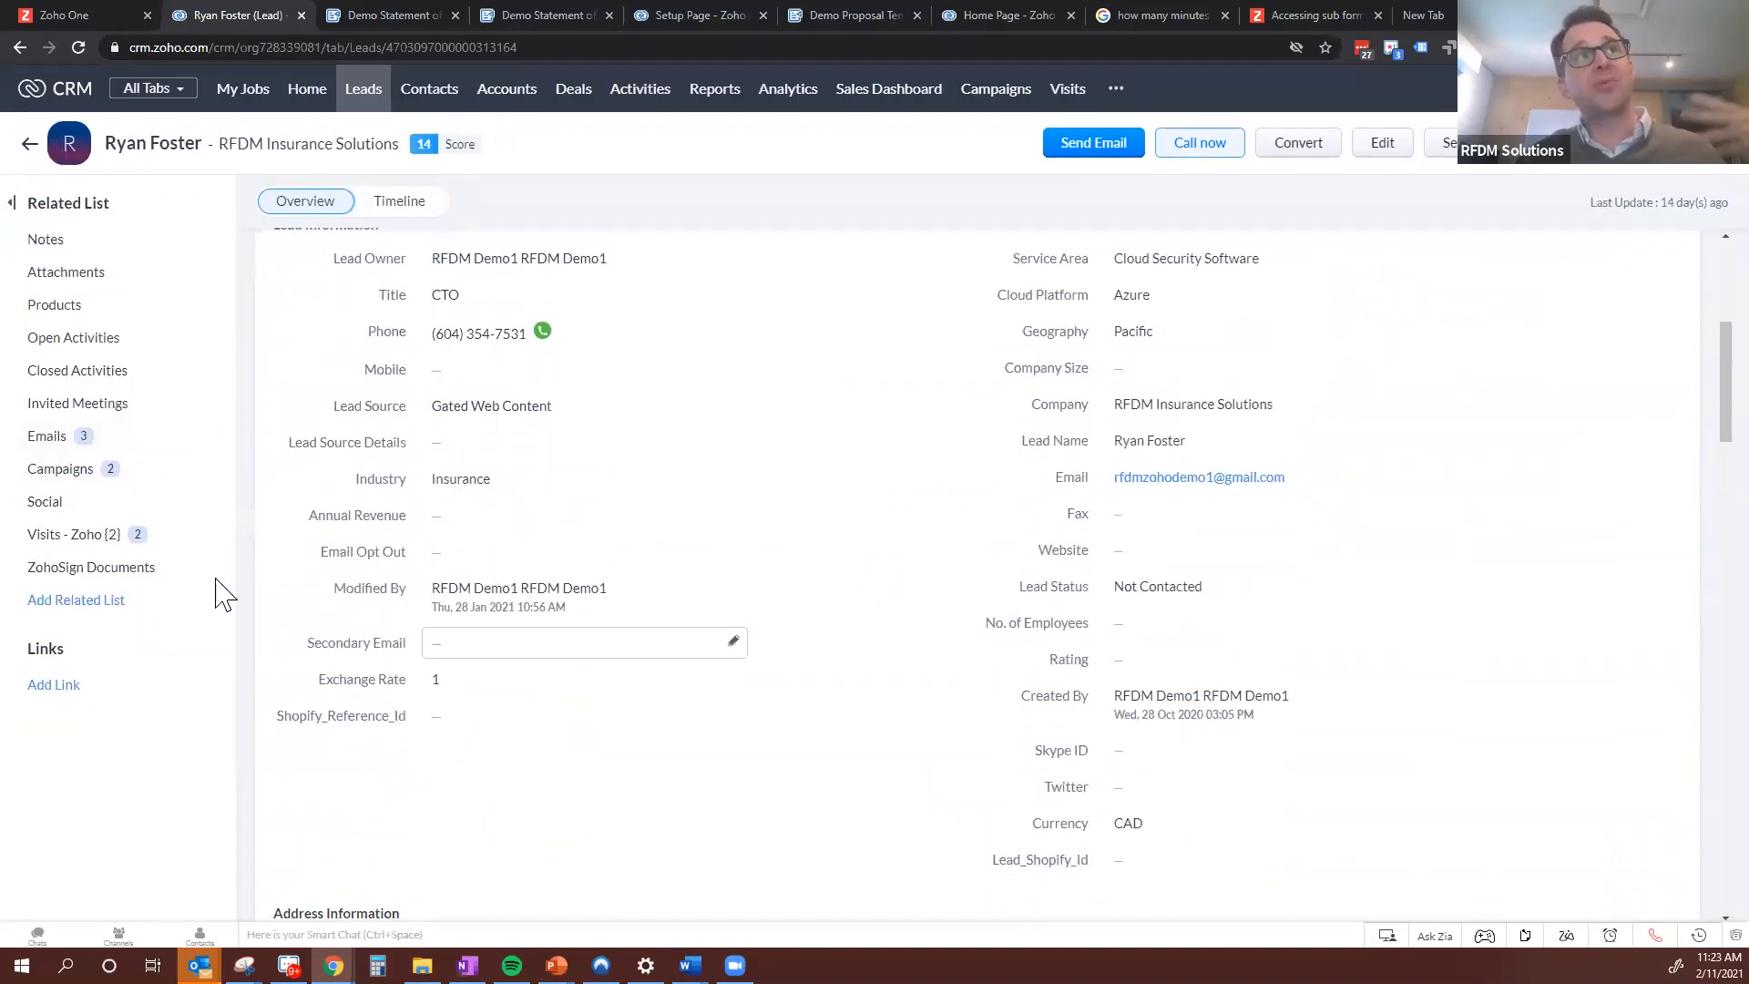
Start converting the RFDM Insurance Solutions lead and review the account and contact names for the new records
{"action": "scroll", "coordinate": [1002, 598], "scroll_direction": "up", "scroll_amount": 5}
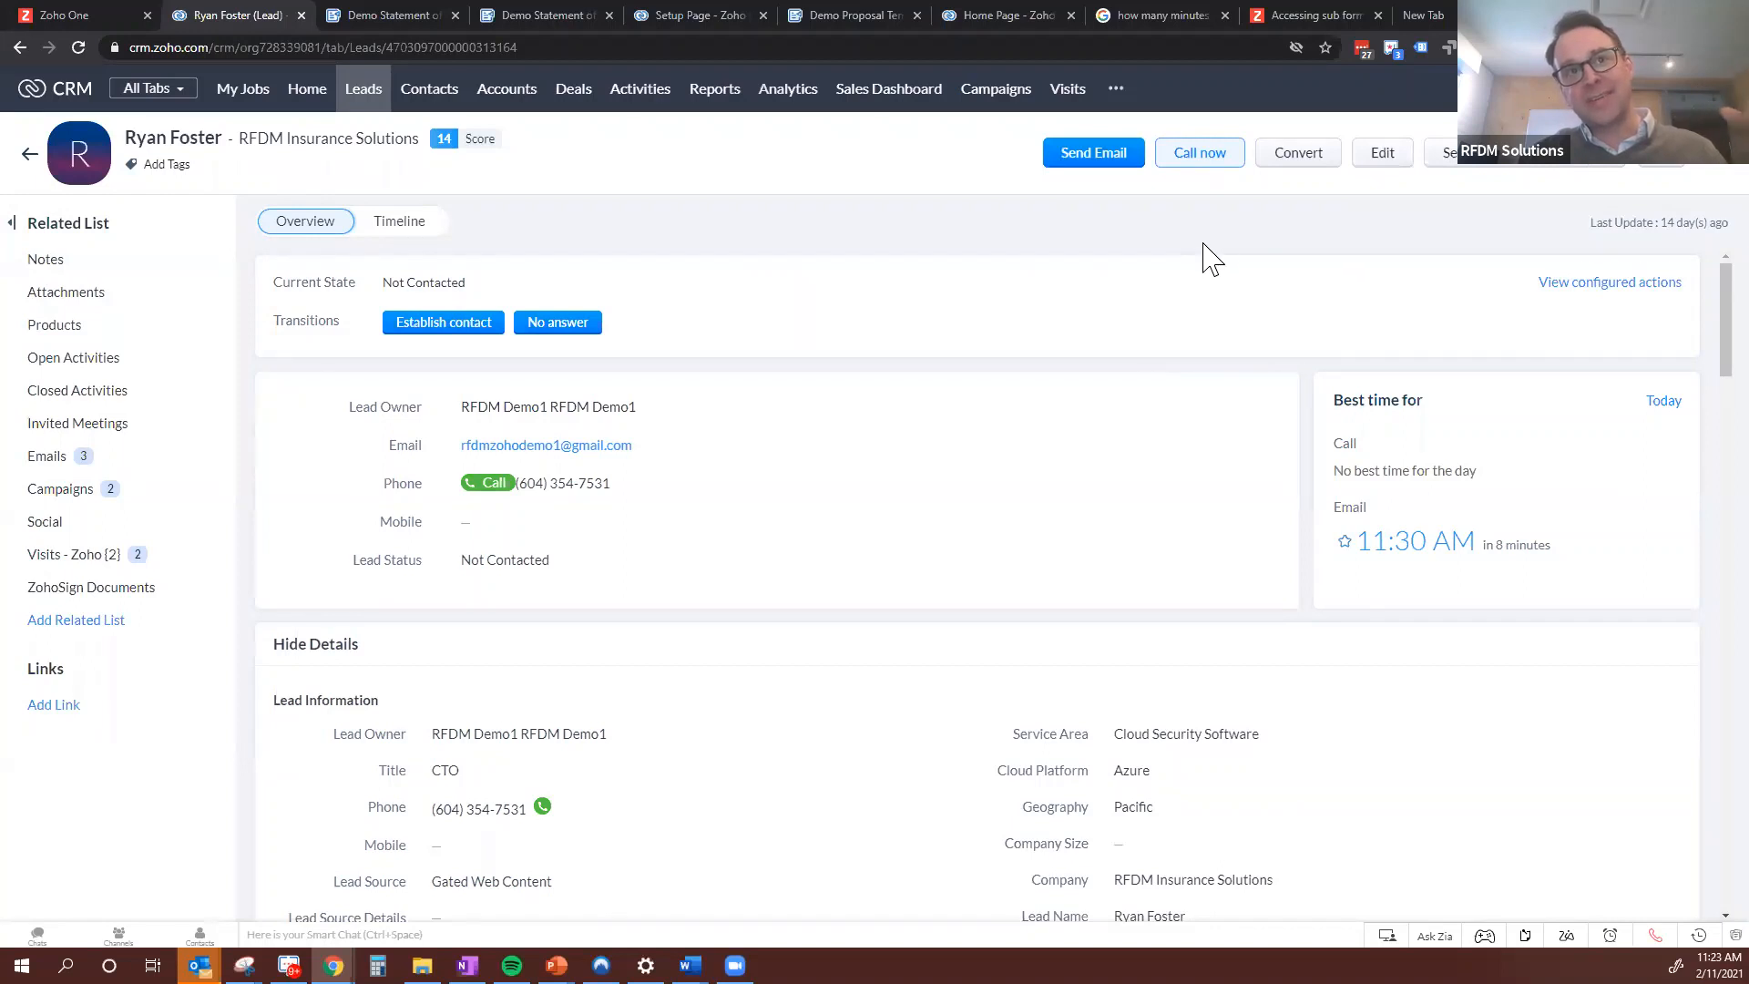
{"action": "left_click", "coordinate": [1309, 160]}
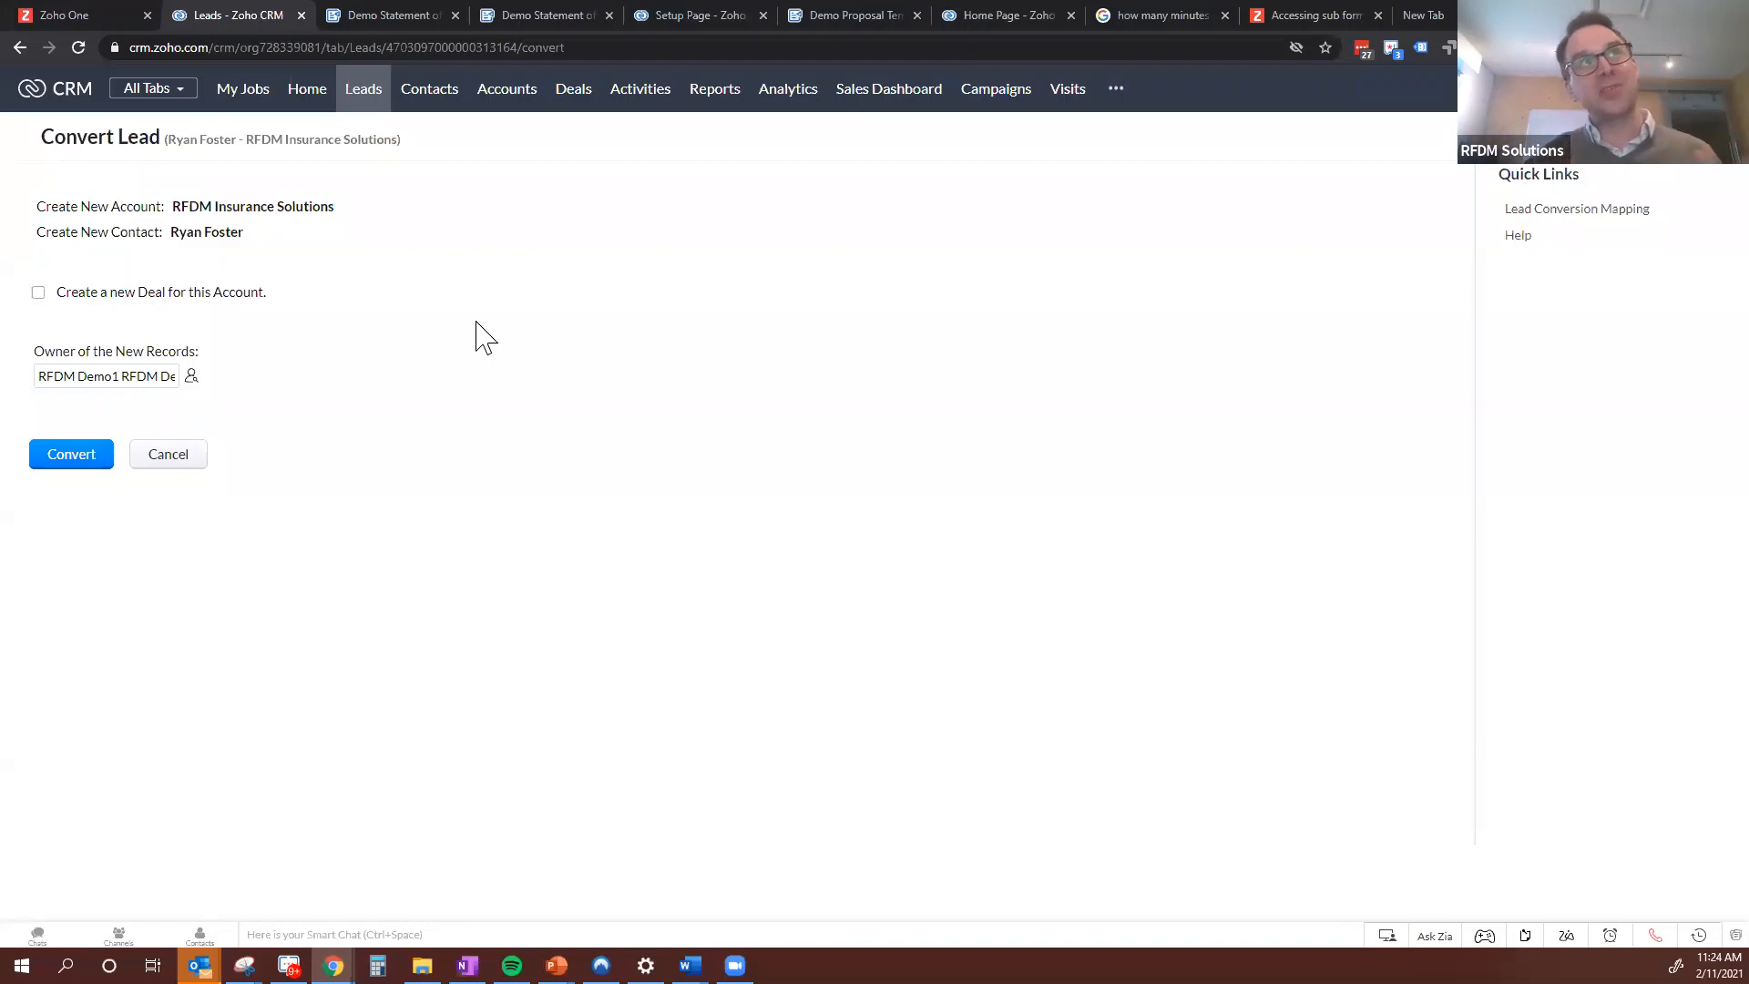
{"action": "left_click_drag", "start_coordinate": [176, 236], "coordinate": [293, 202]}
{"action": "left_click", "coordinate": [220, 230]}
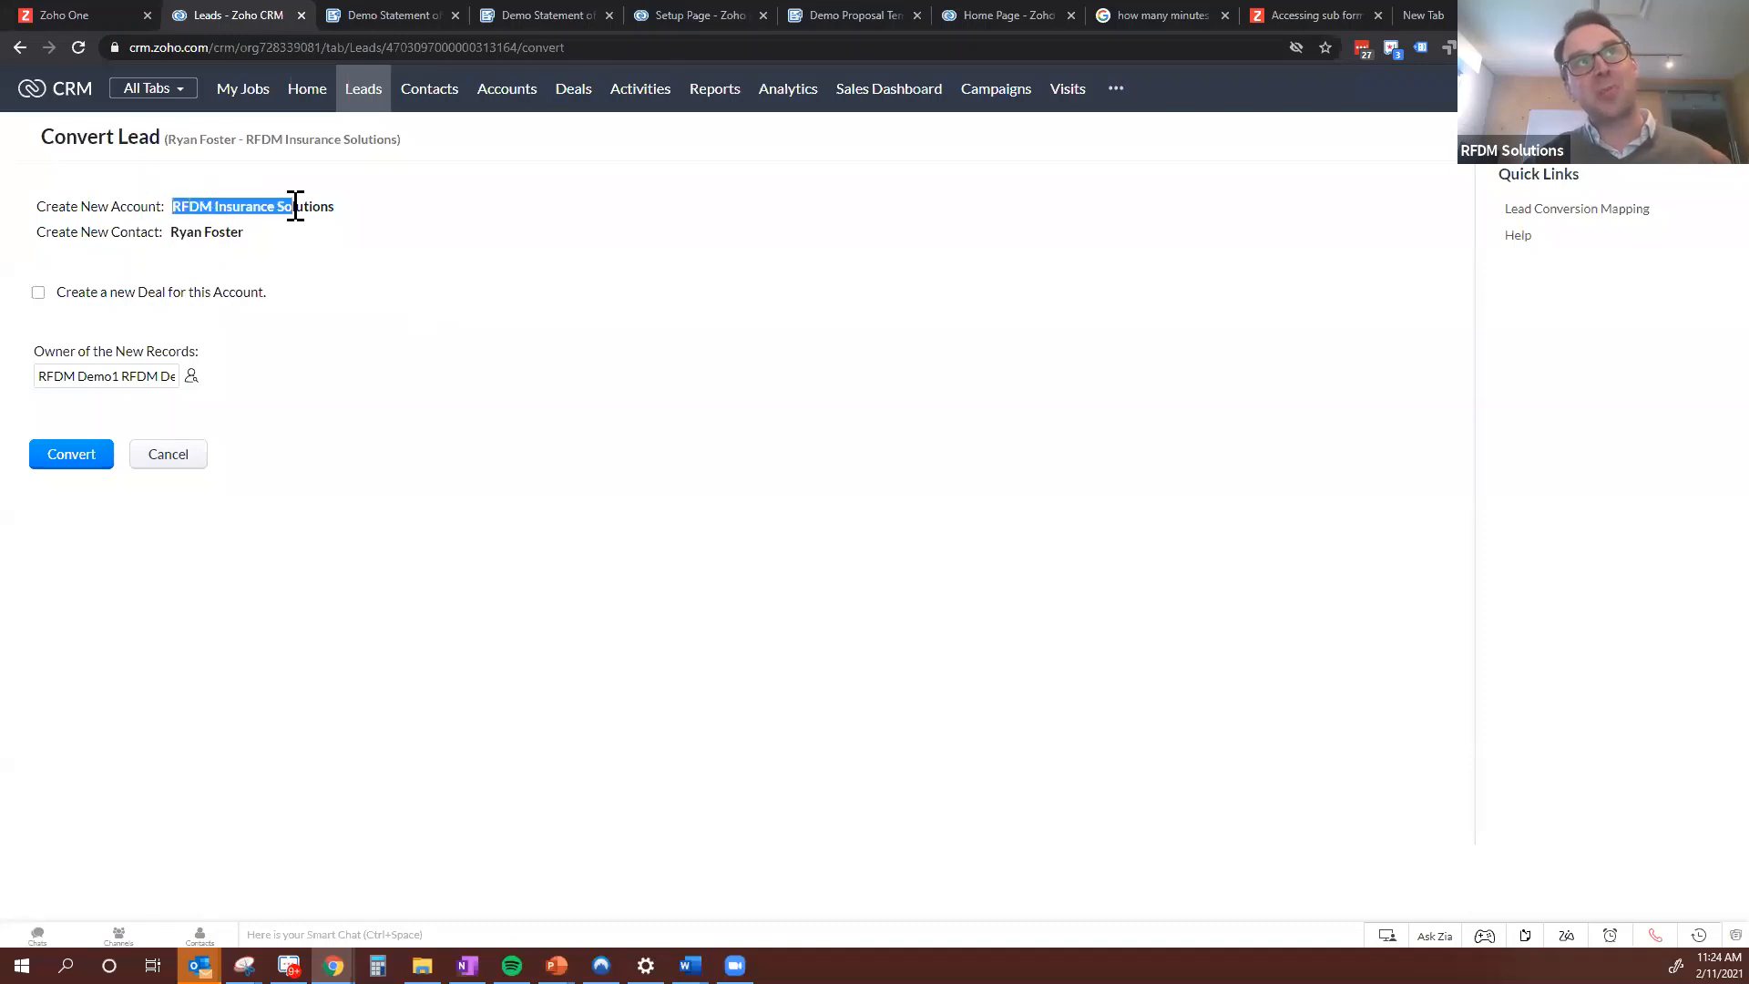
{"action": "left_click", "coordinate": [294, 202]}
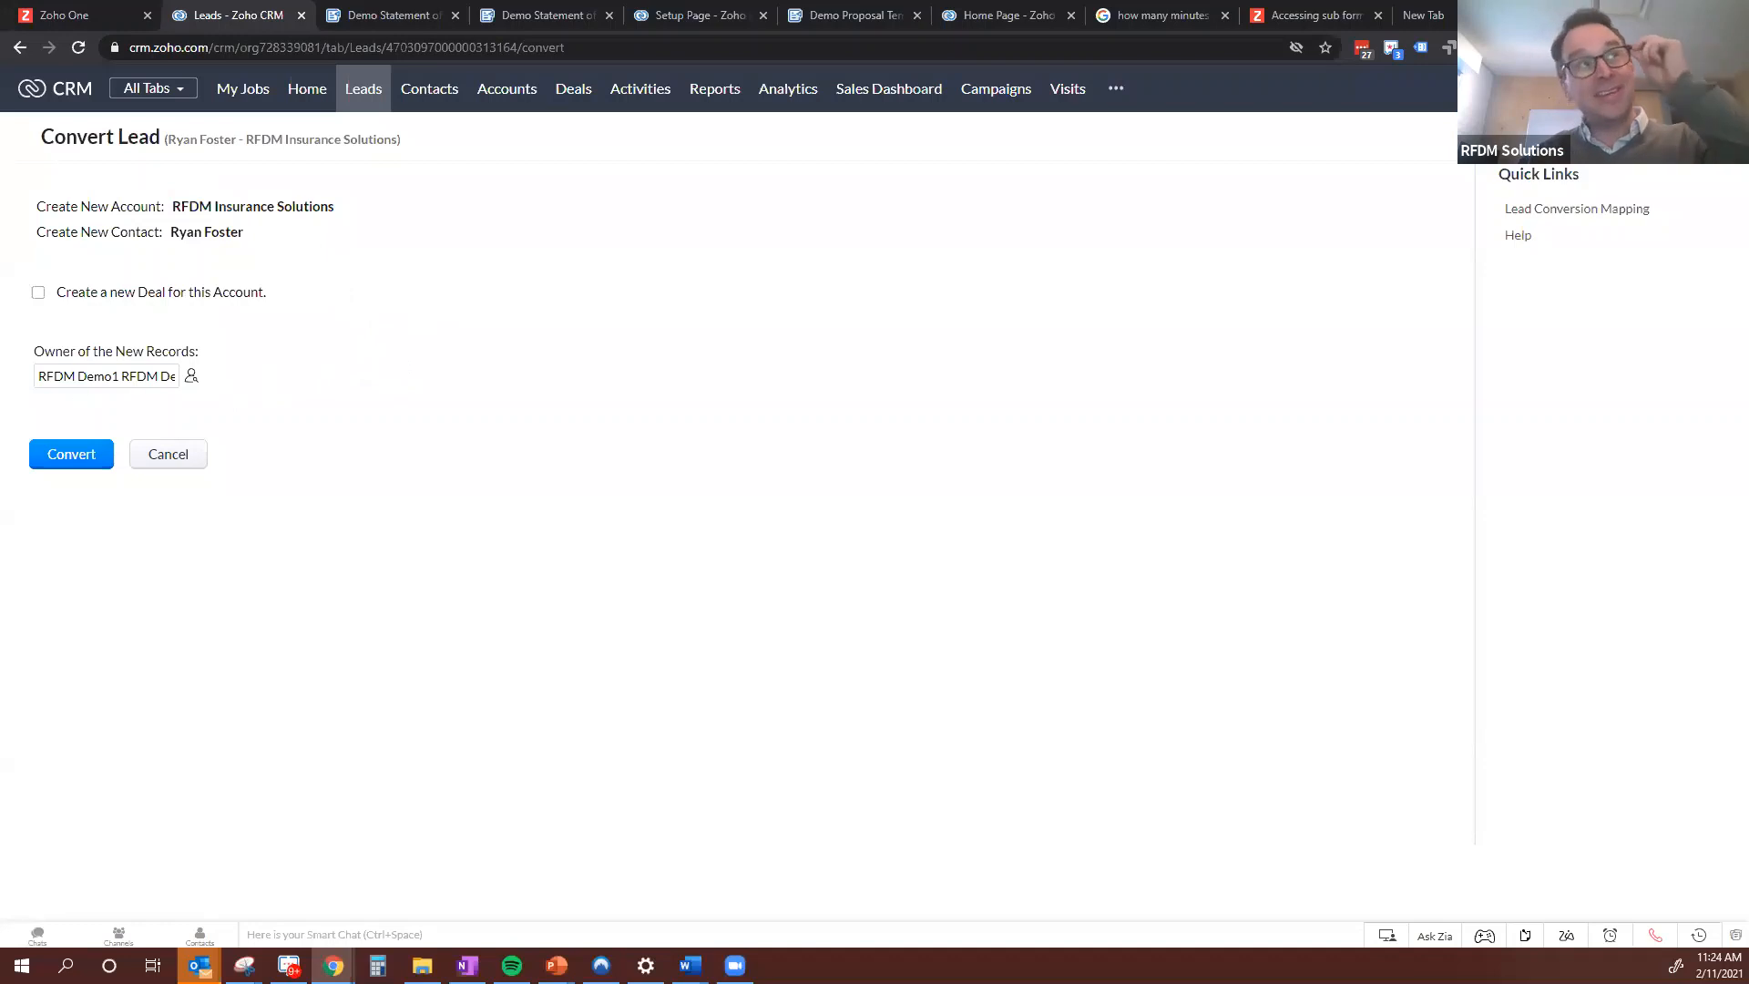
Include a new deal for the account with an amount of CA$ 7500 and a closing date of Feb 26, 2021
{"action": "left_click", "coordinate": [38, 293]}
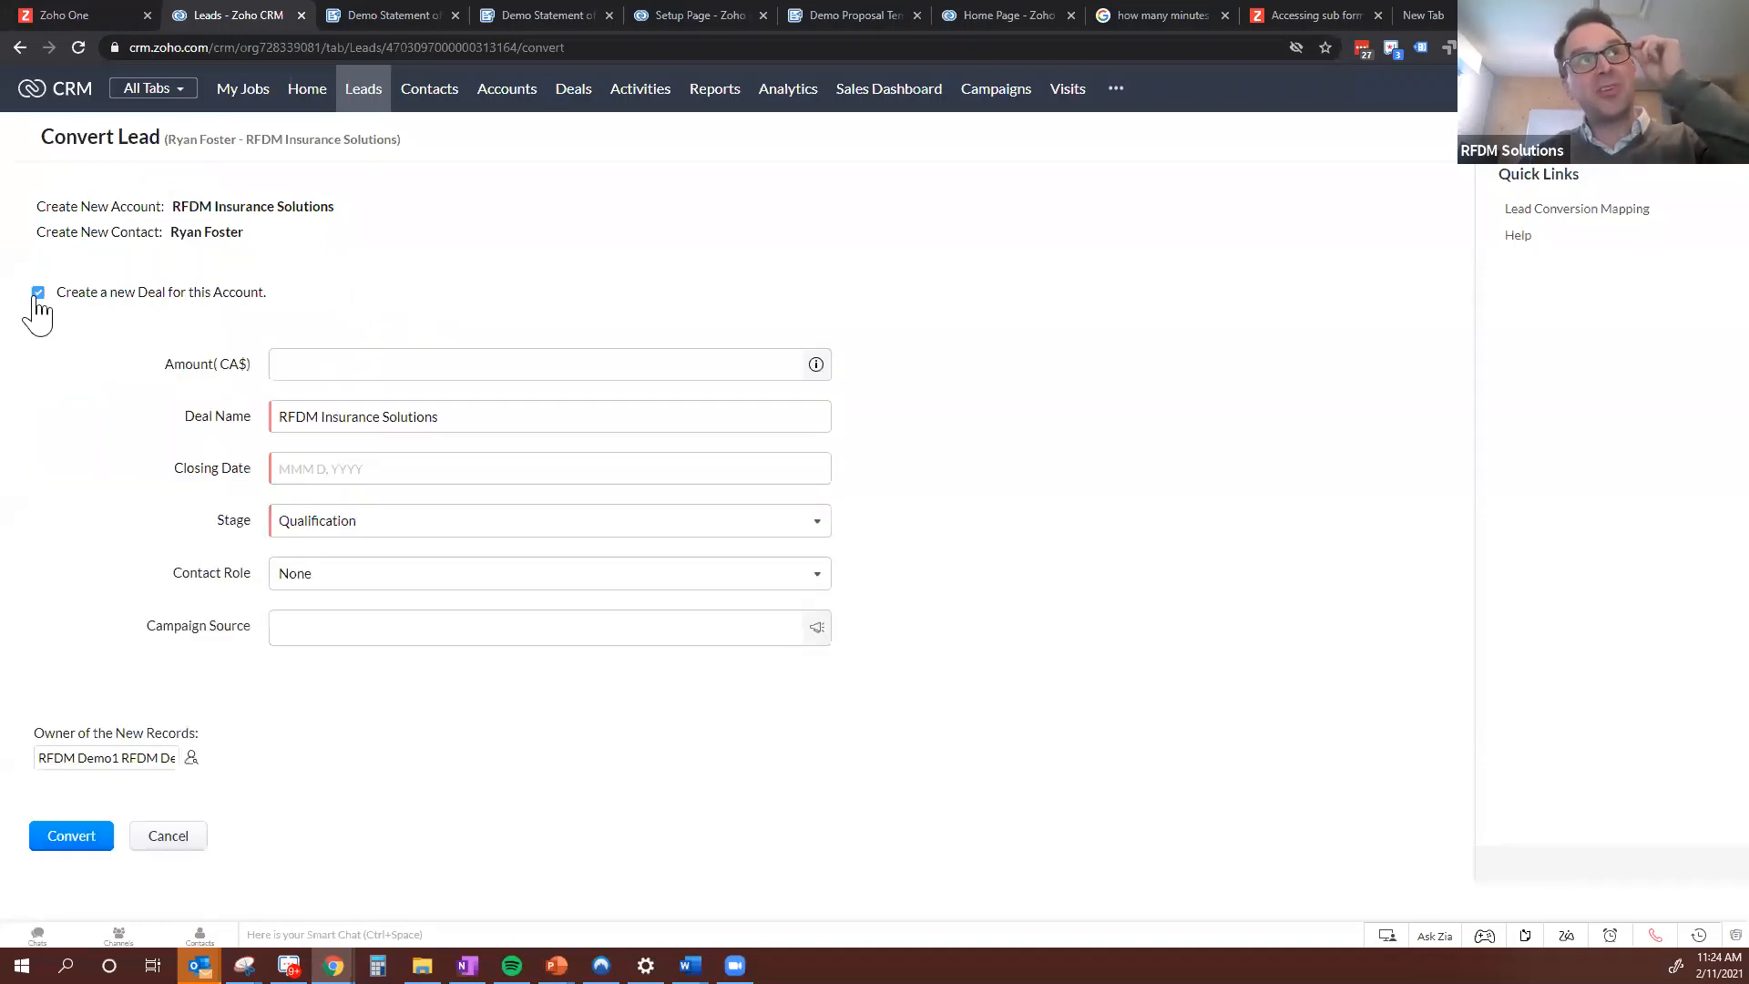
{"action": "left_click", "coordinate": [417, 360]}
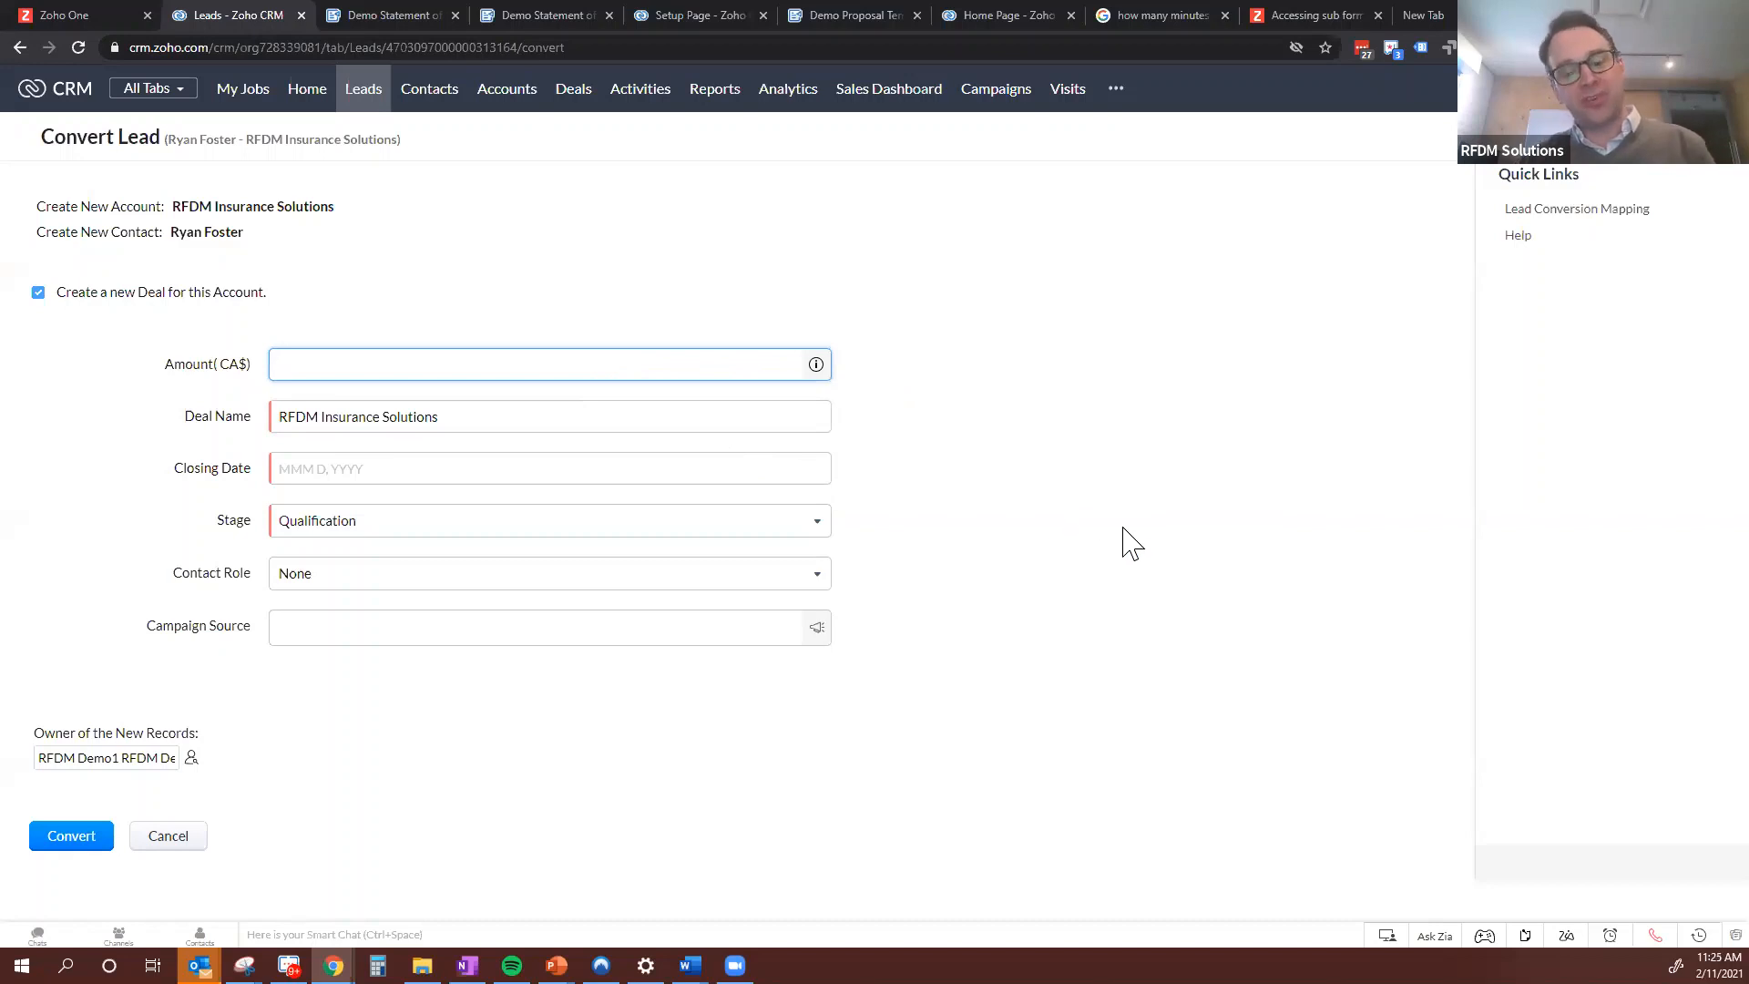
{"action": "type", "text": "7500"}
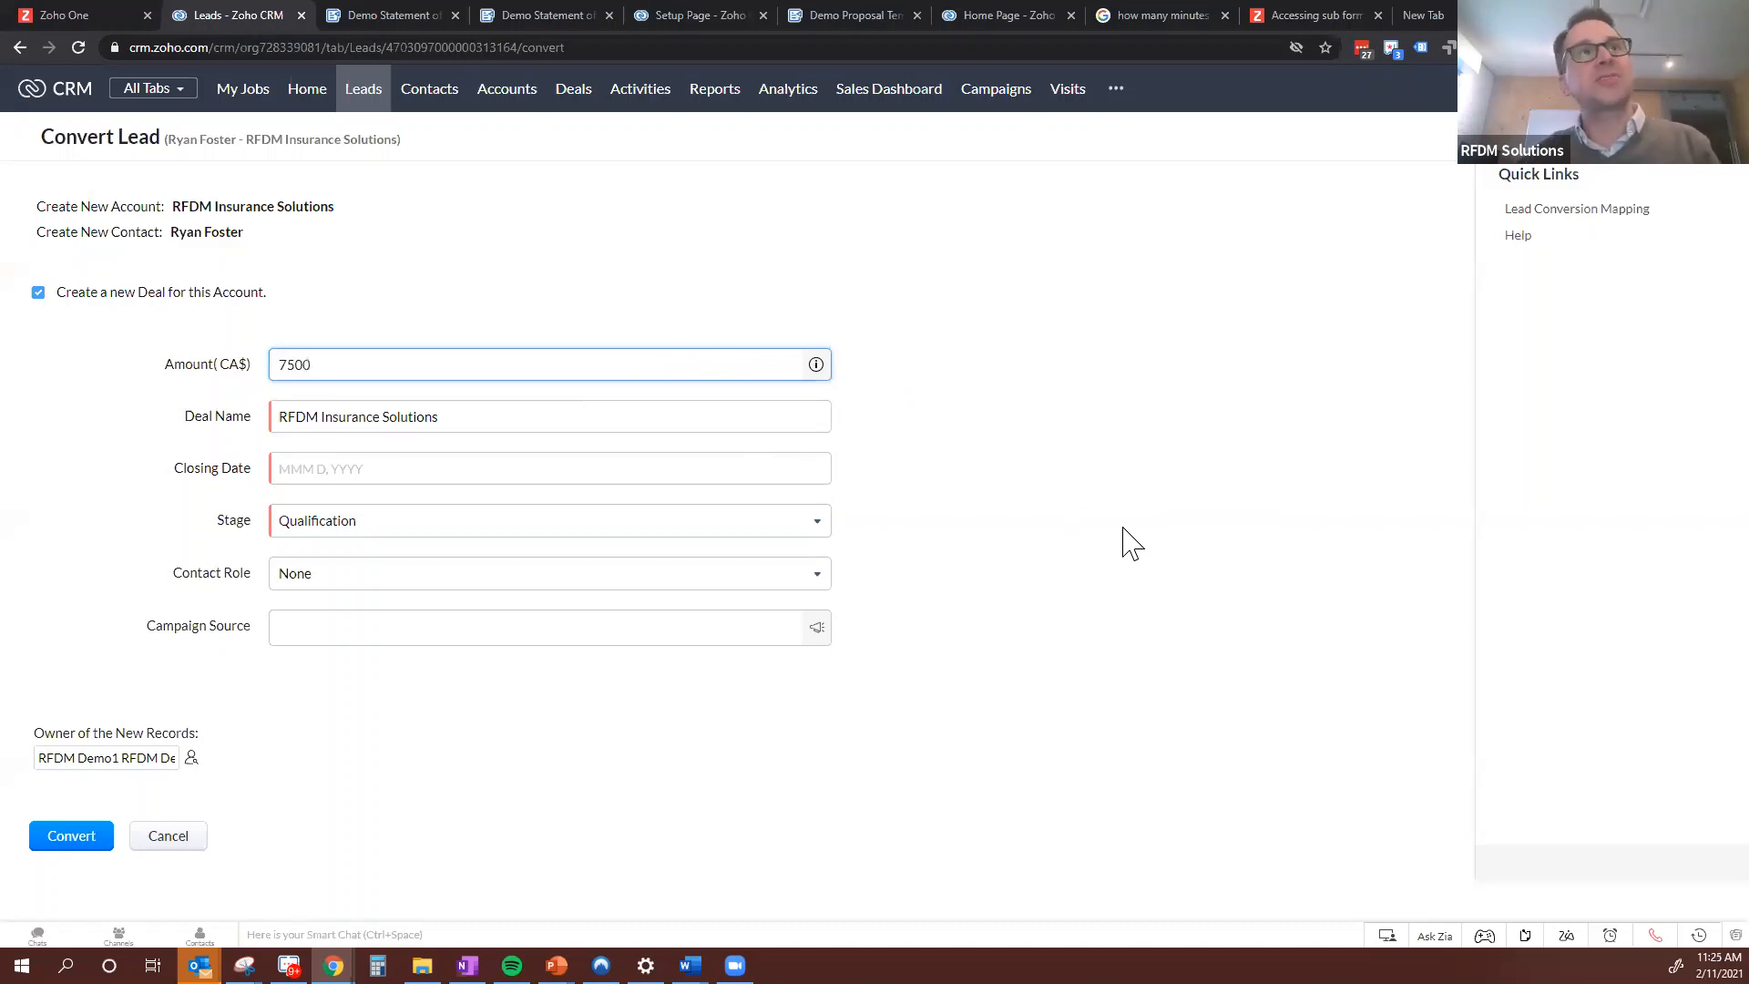
{"action": "left_click", "coordinate": [376, 469]}
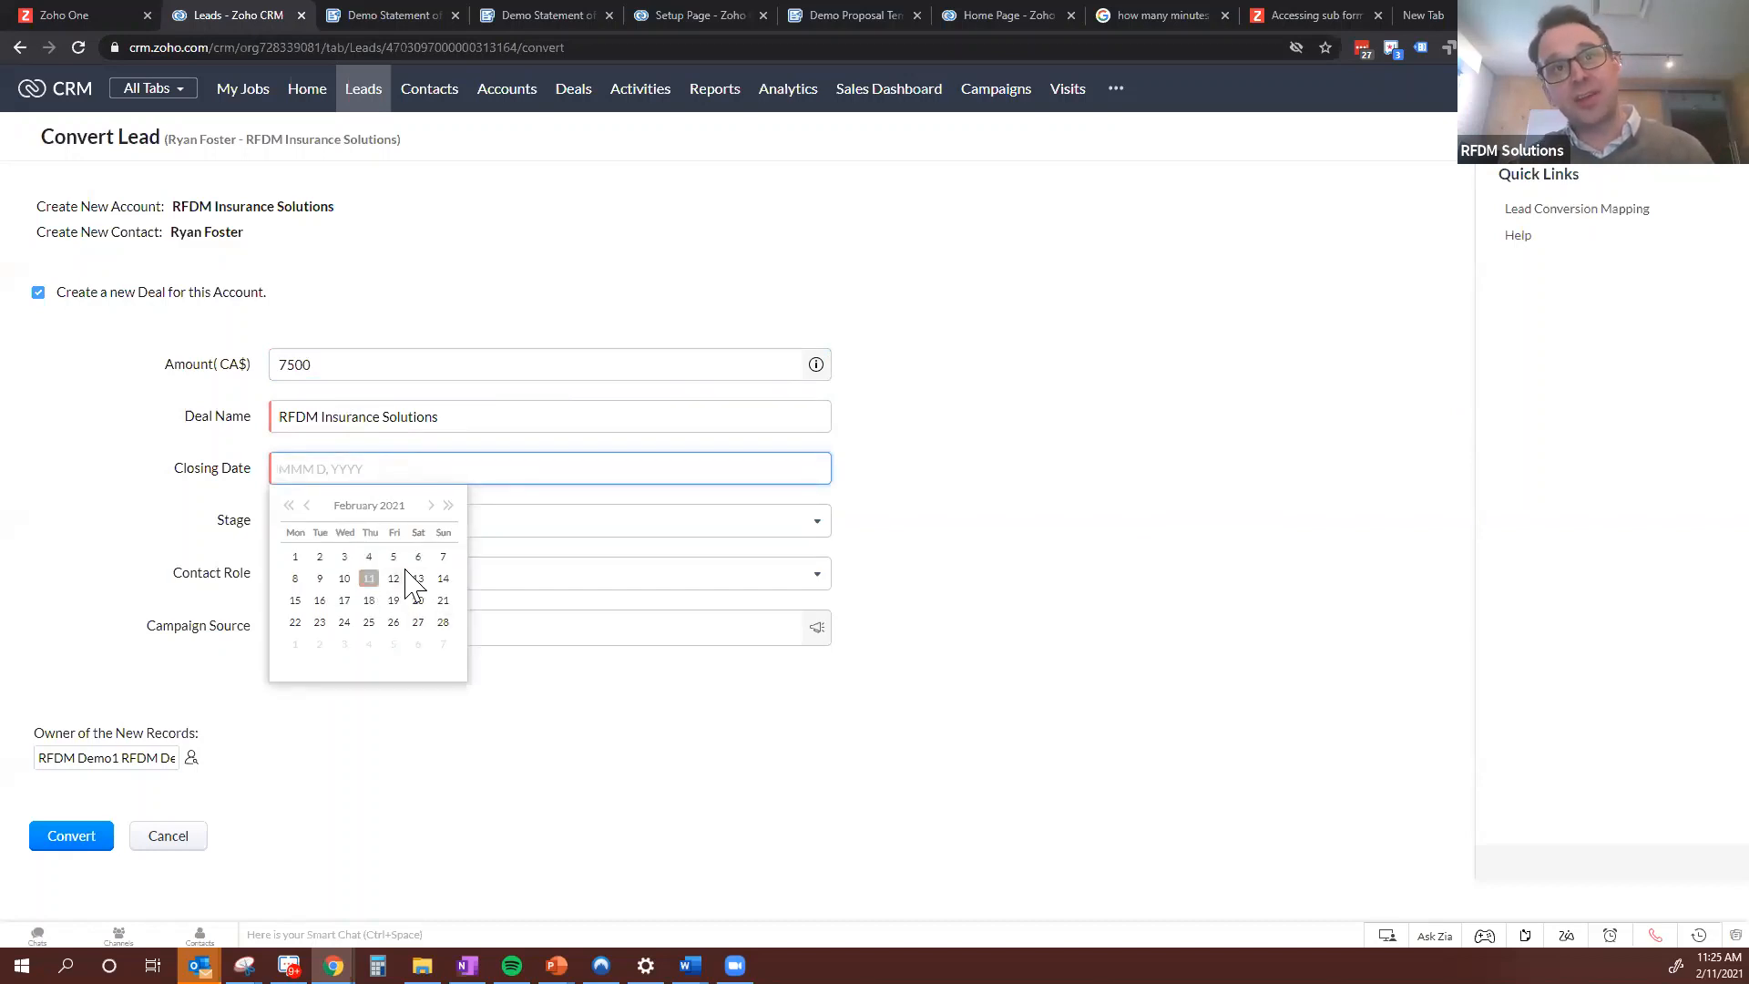
{"action": "left_click", "coordinate": [394, 623]}
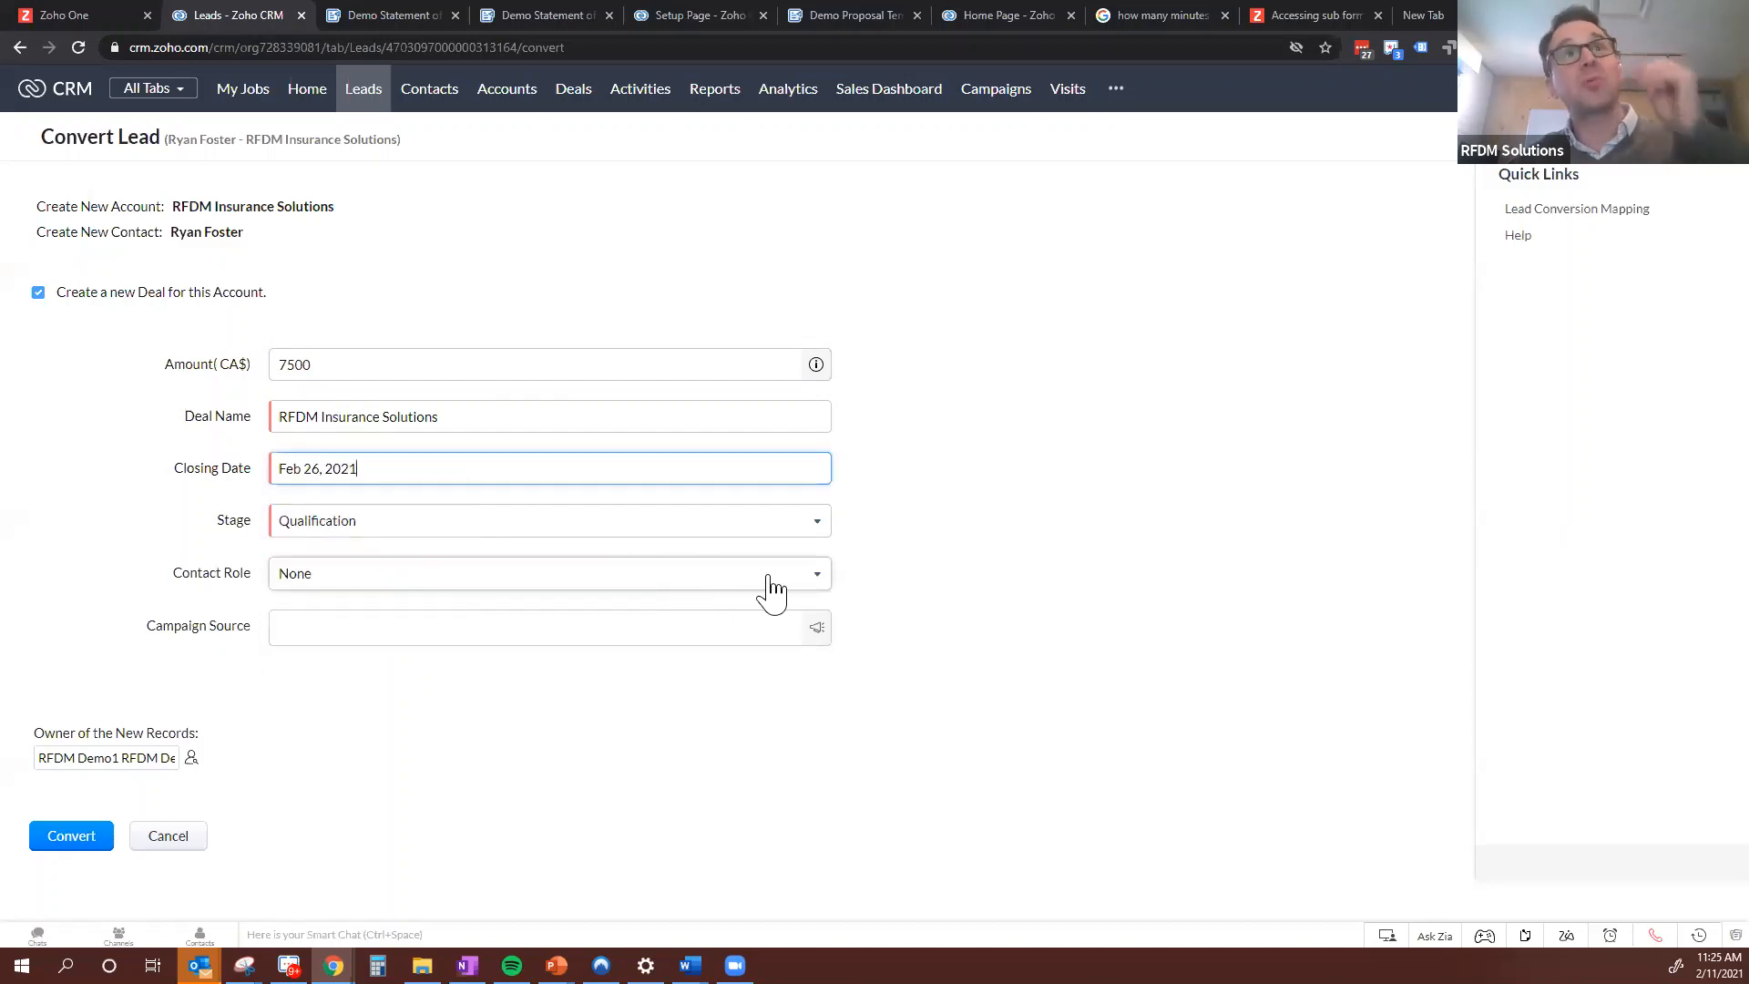
Set the new deal's contact role to Decision Maker and its campaign source to Insurance Webinar Q4
{"action": "left_click", "coordinate": [367, 581]}
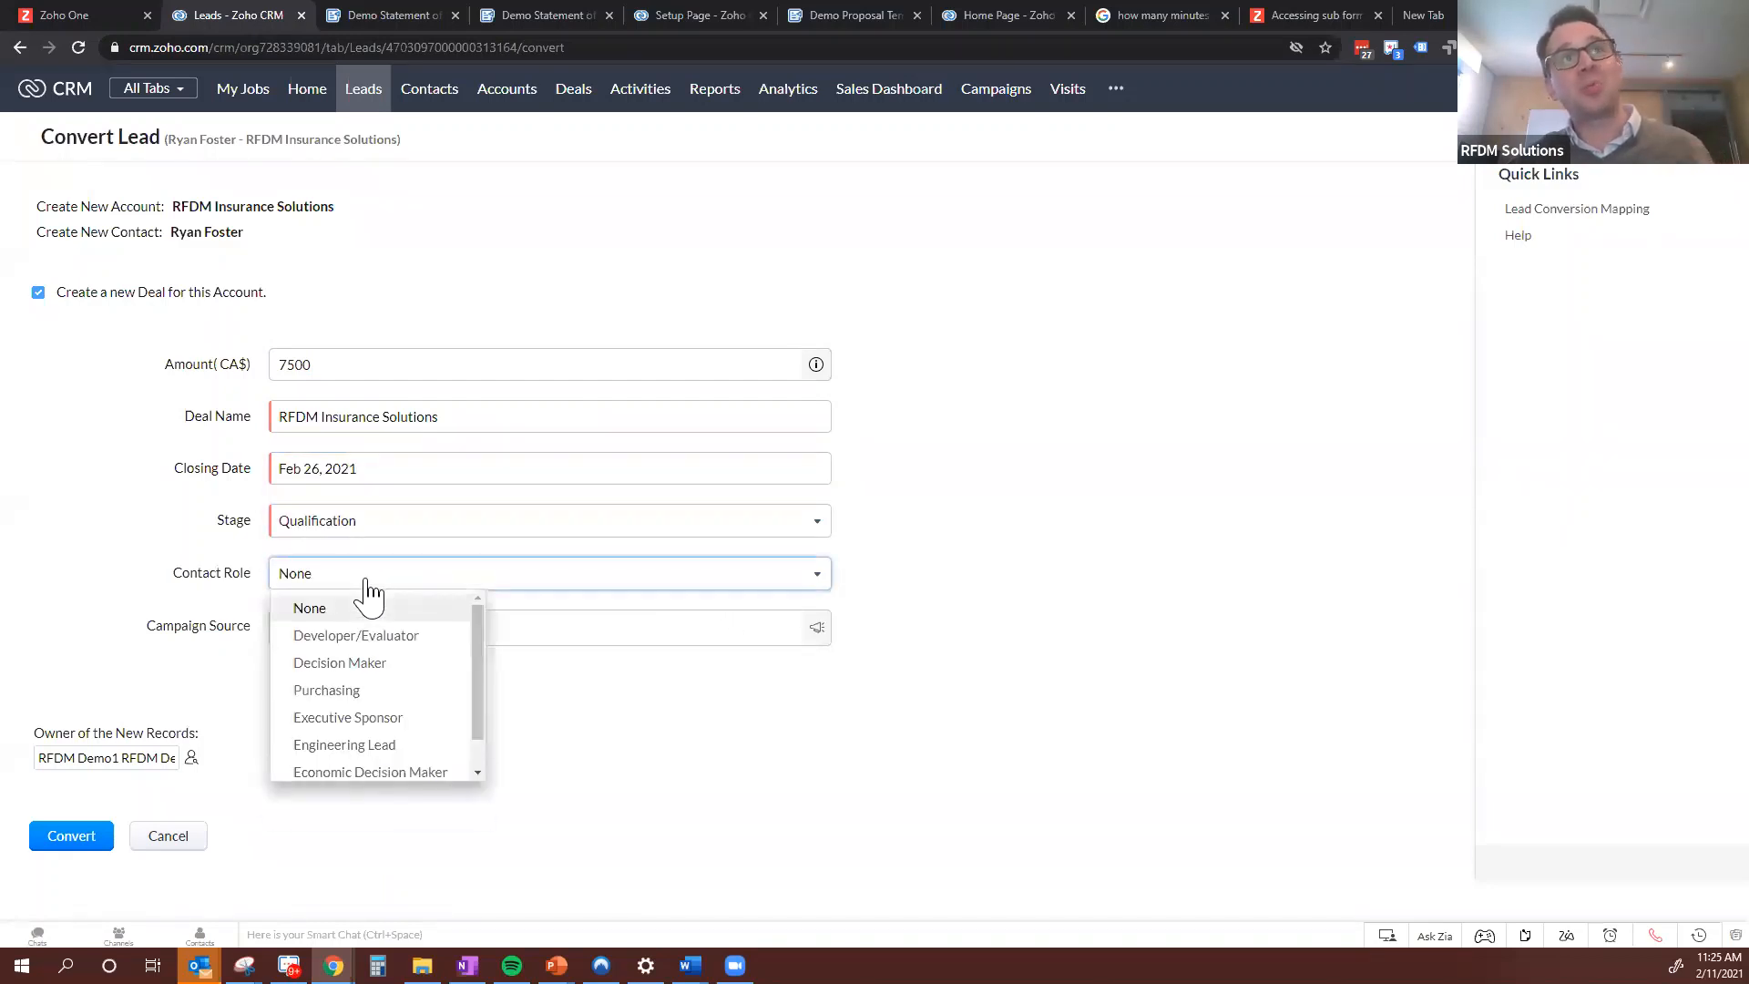
{"action": "left_click", "coordinate": [396, 662]}
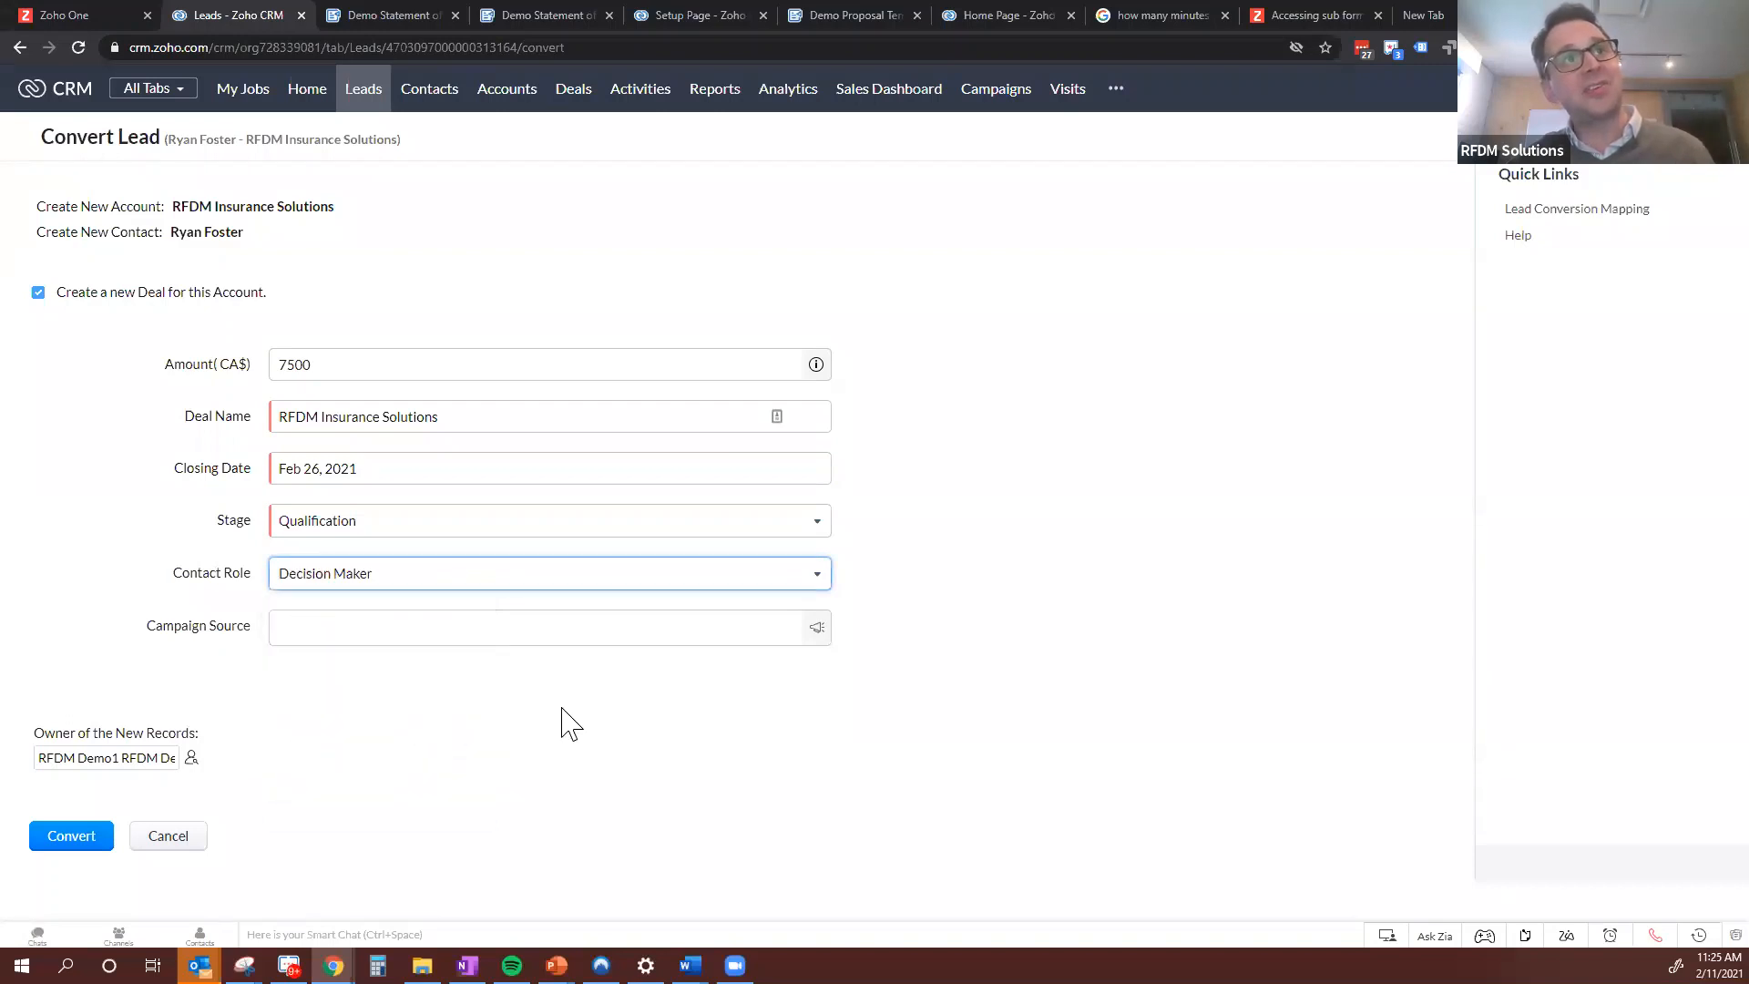
{"action": "left_click", "coordinate": [443, 622]}
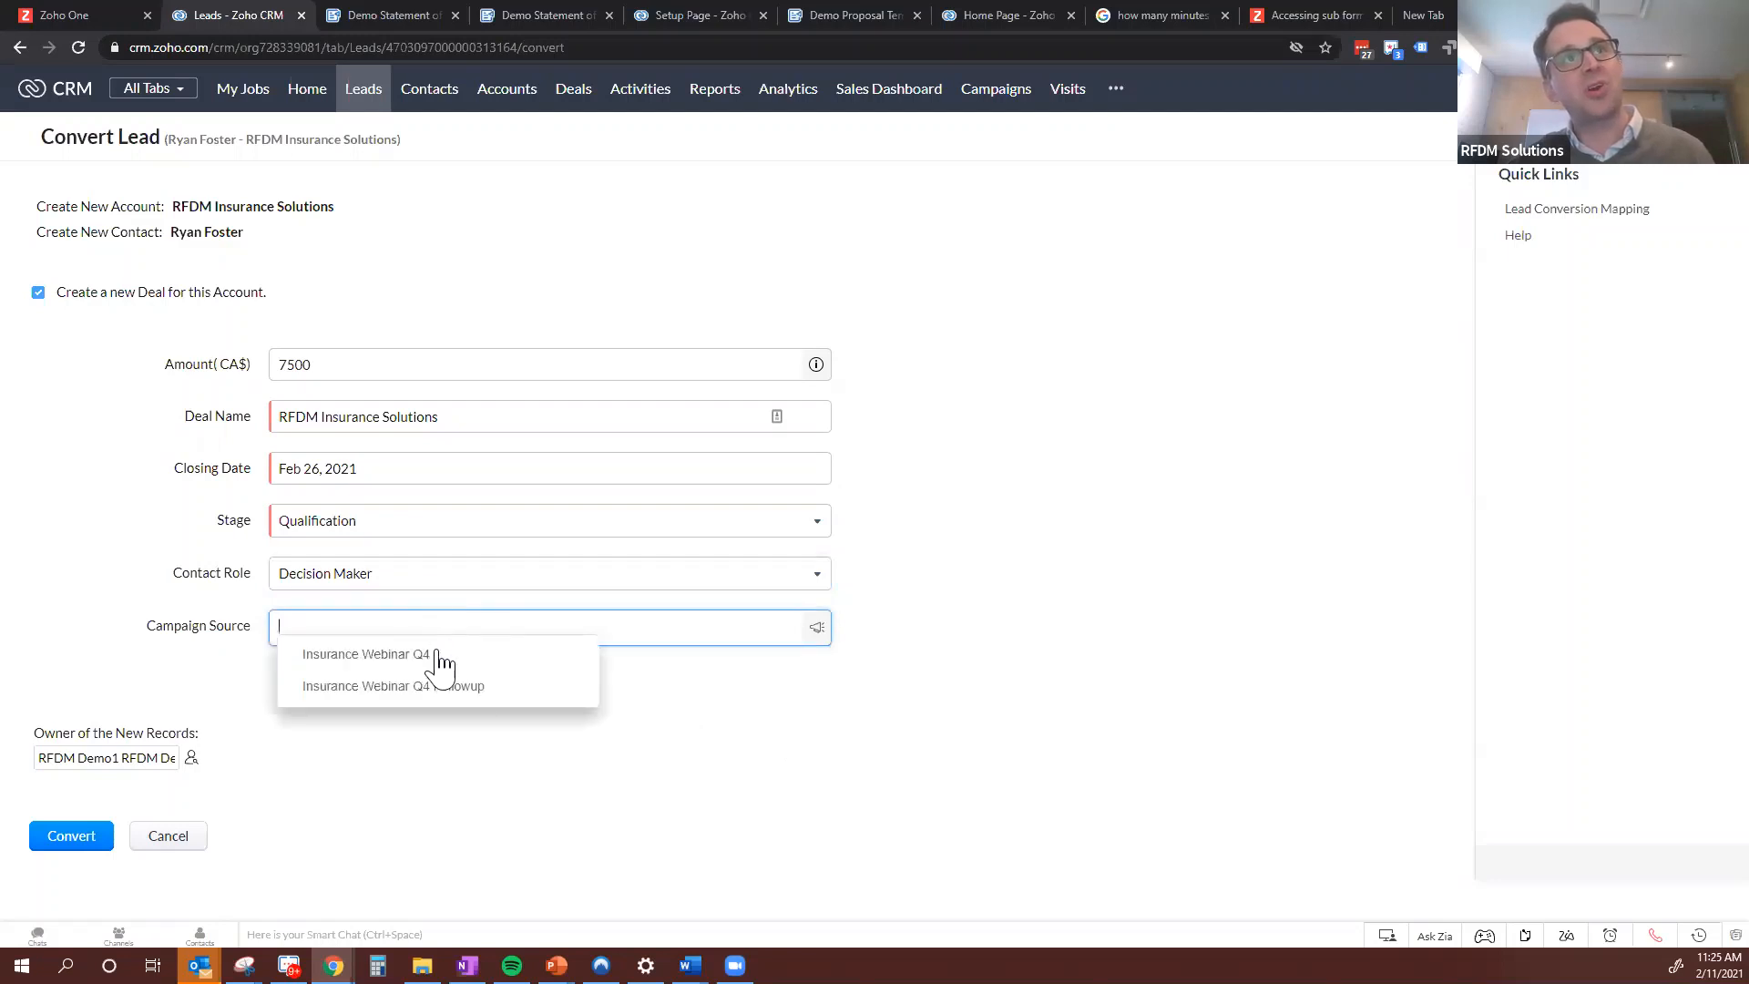
{"action": "left_click", "coordinate": [413, 656]}
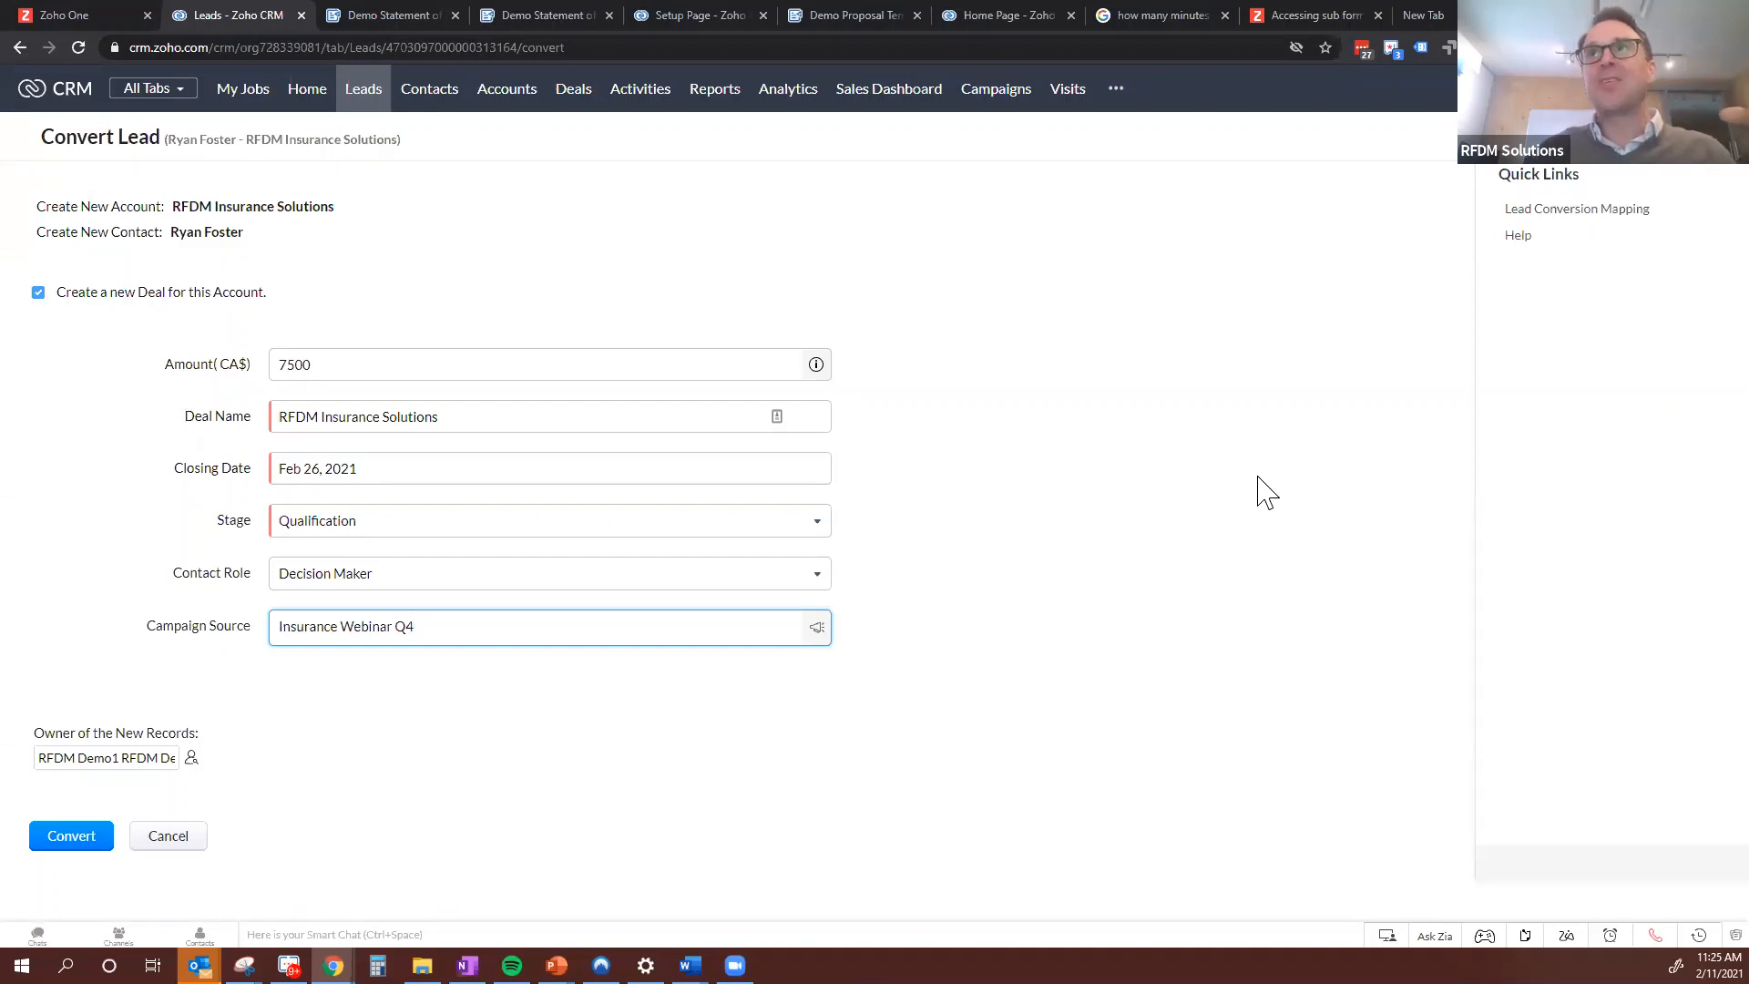
Open the Lead Conversion Mapping settings in a separate browser tab and switch to that page
{"action": "right_click", "coordinate": [1568, 225]}
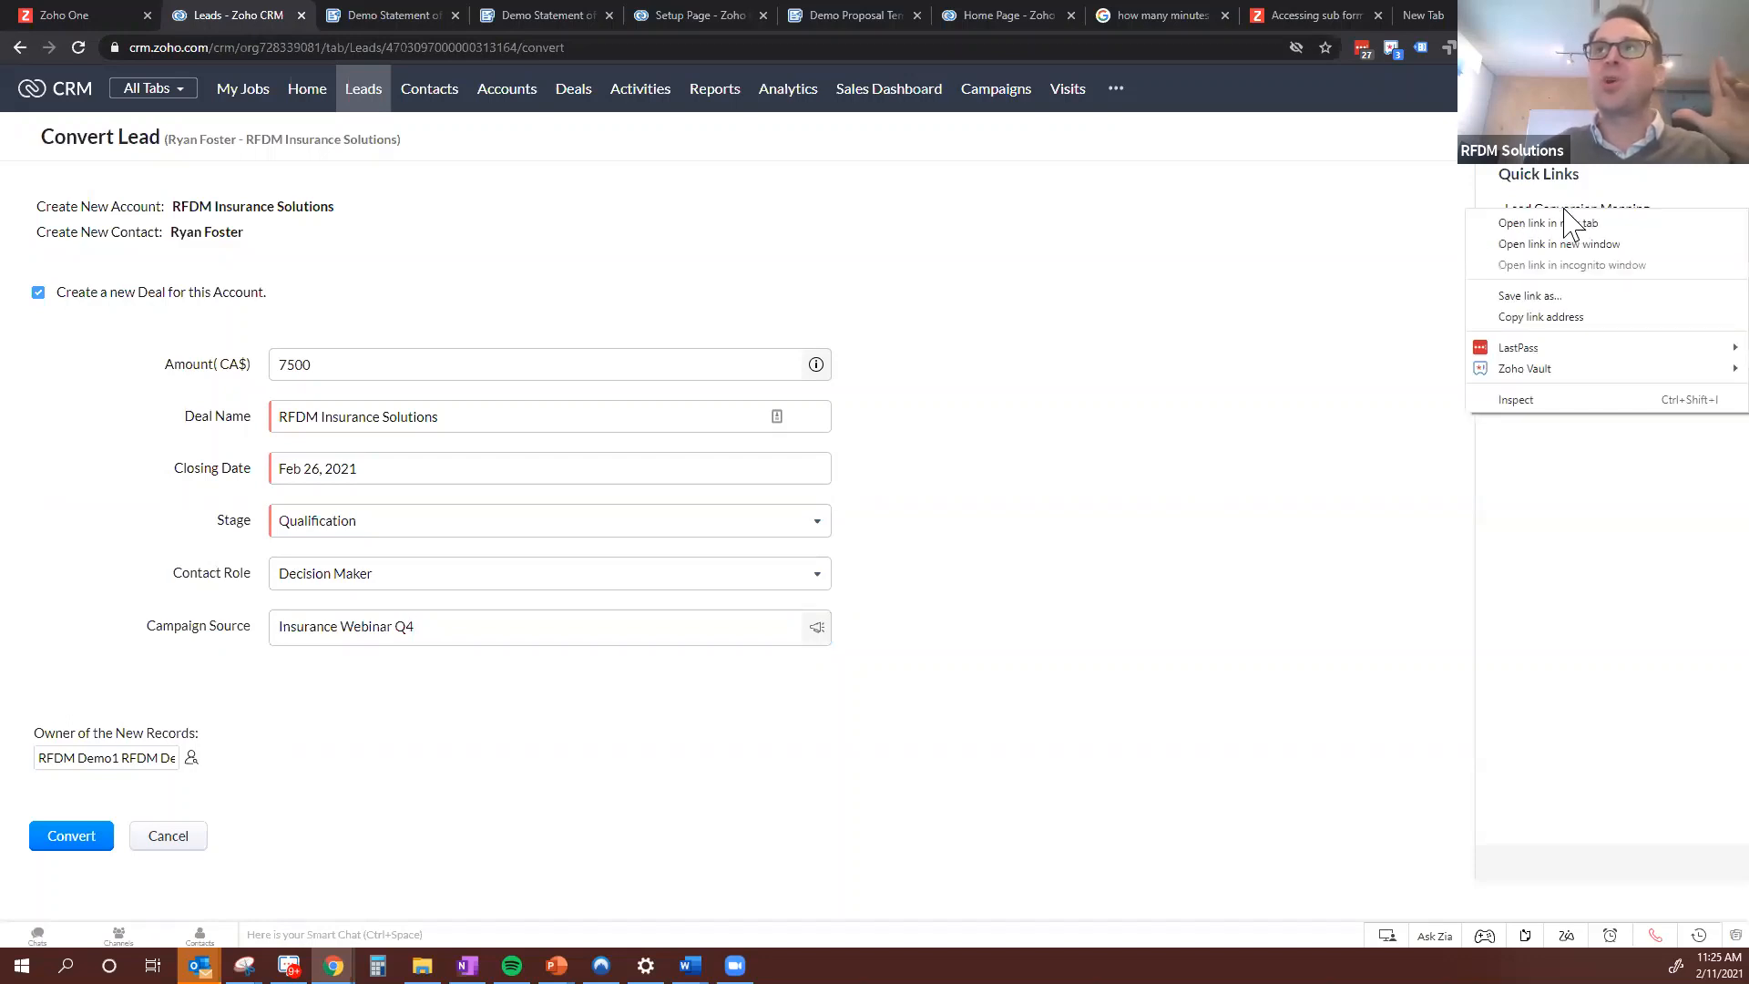
{"action": "left_click", "coordinate": [1401, 234]}
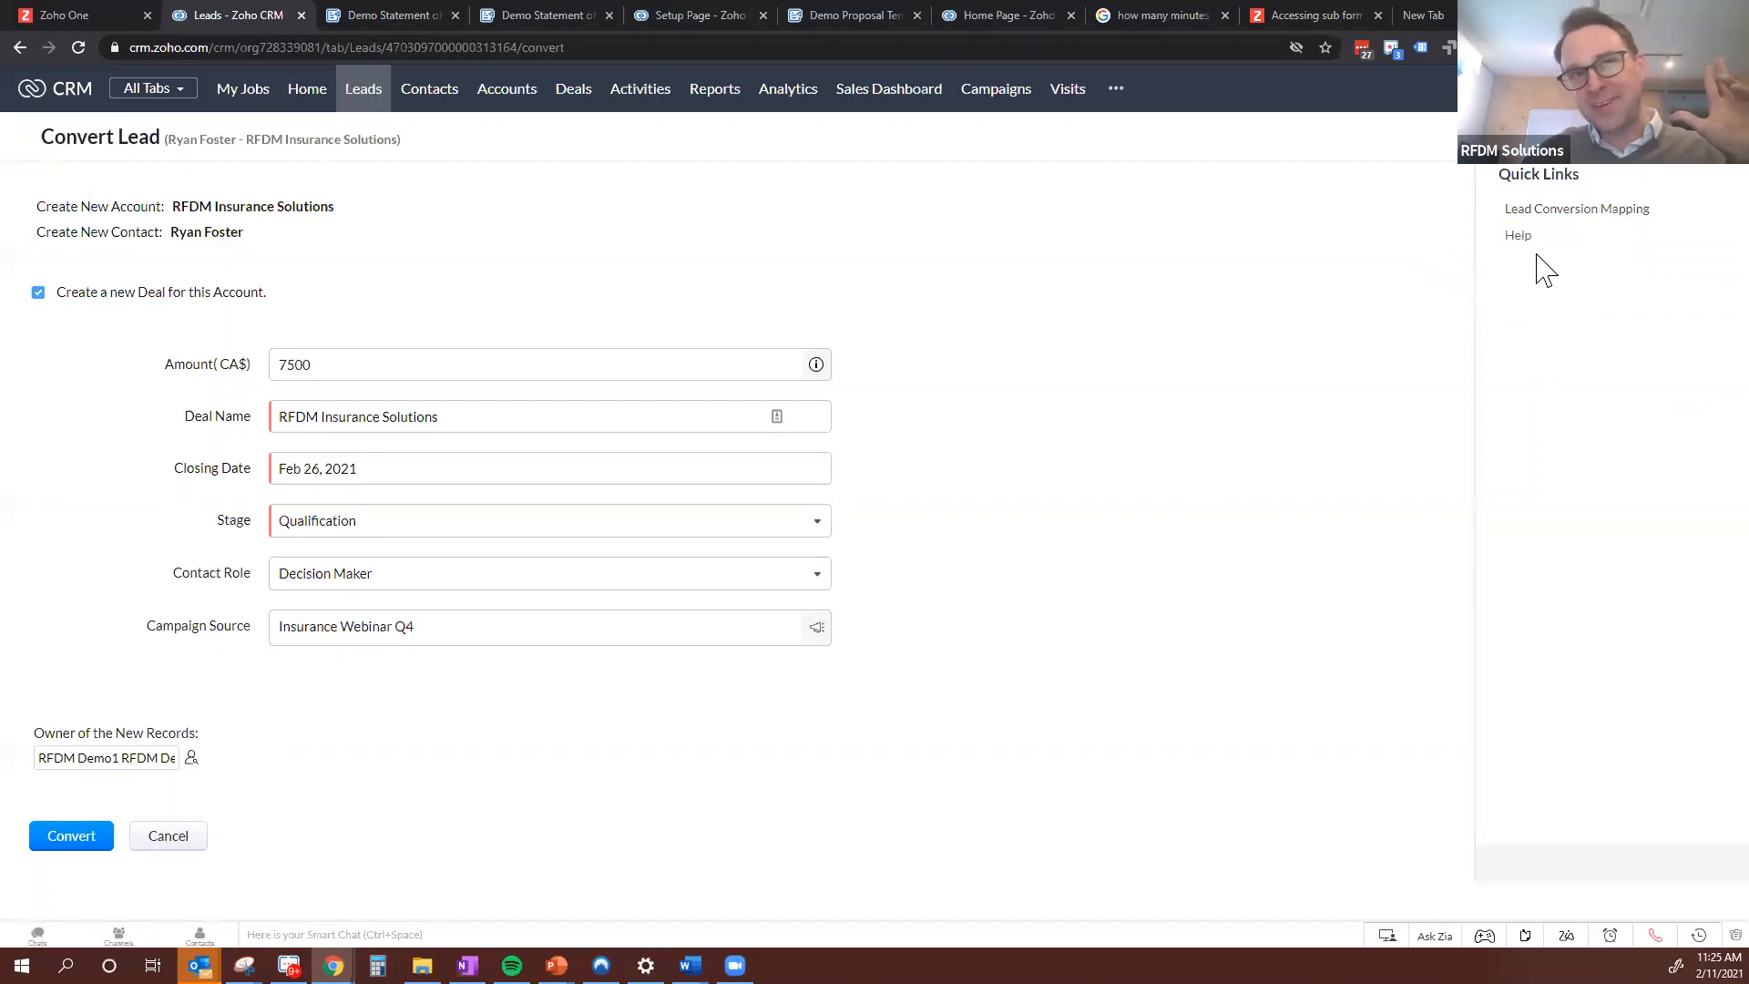
{"action": "right_click", "coordinate": [1620, 220]}
{"action": "left_click", "coordinate": [1622, 227]}
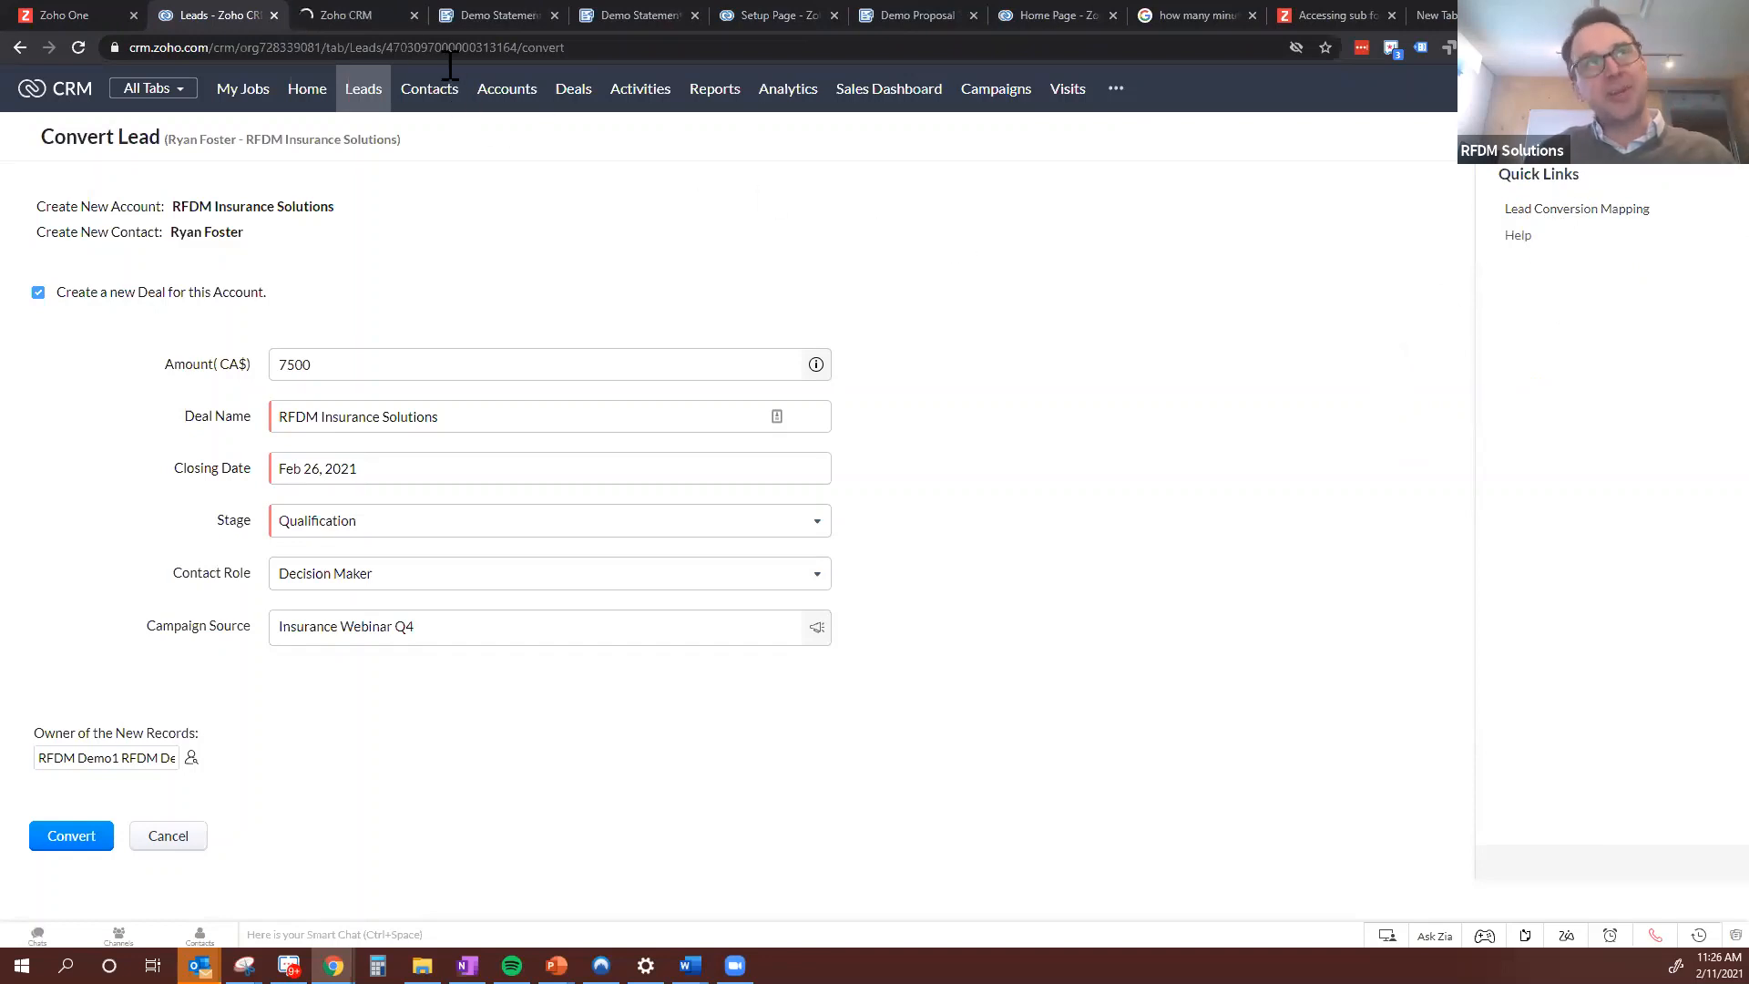
{"action": "left_click", "coordinate": [380, 18]}
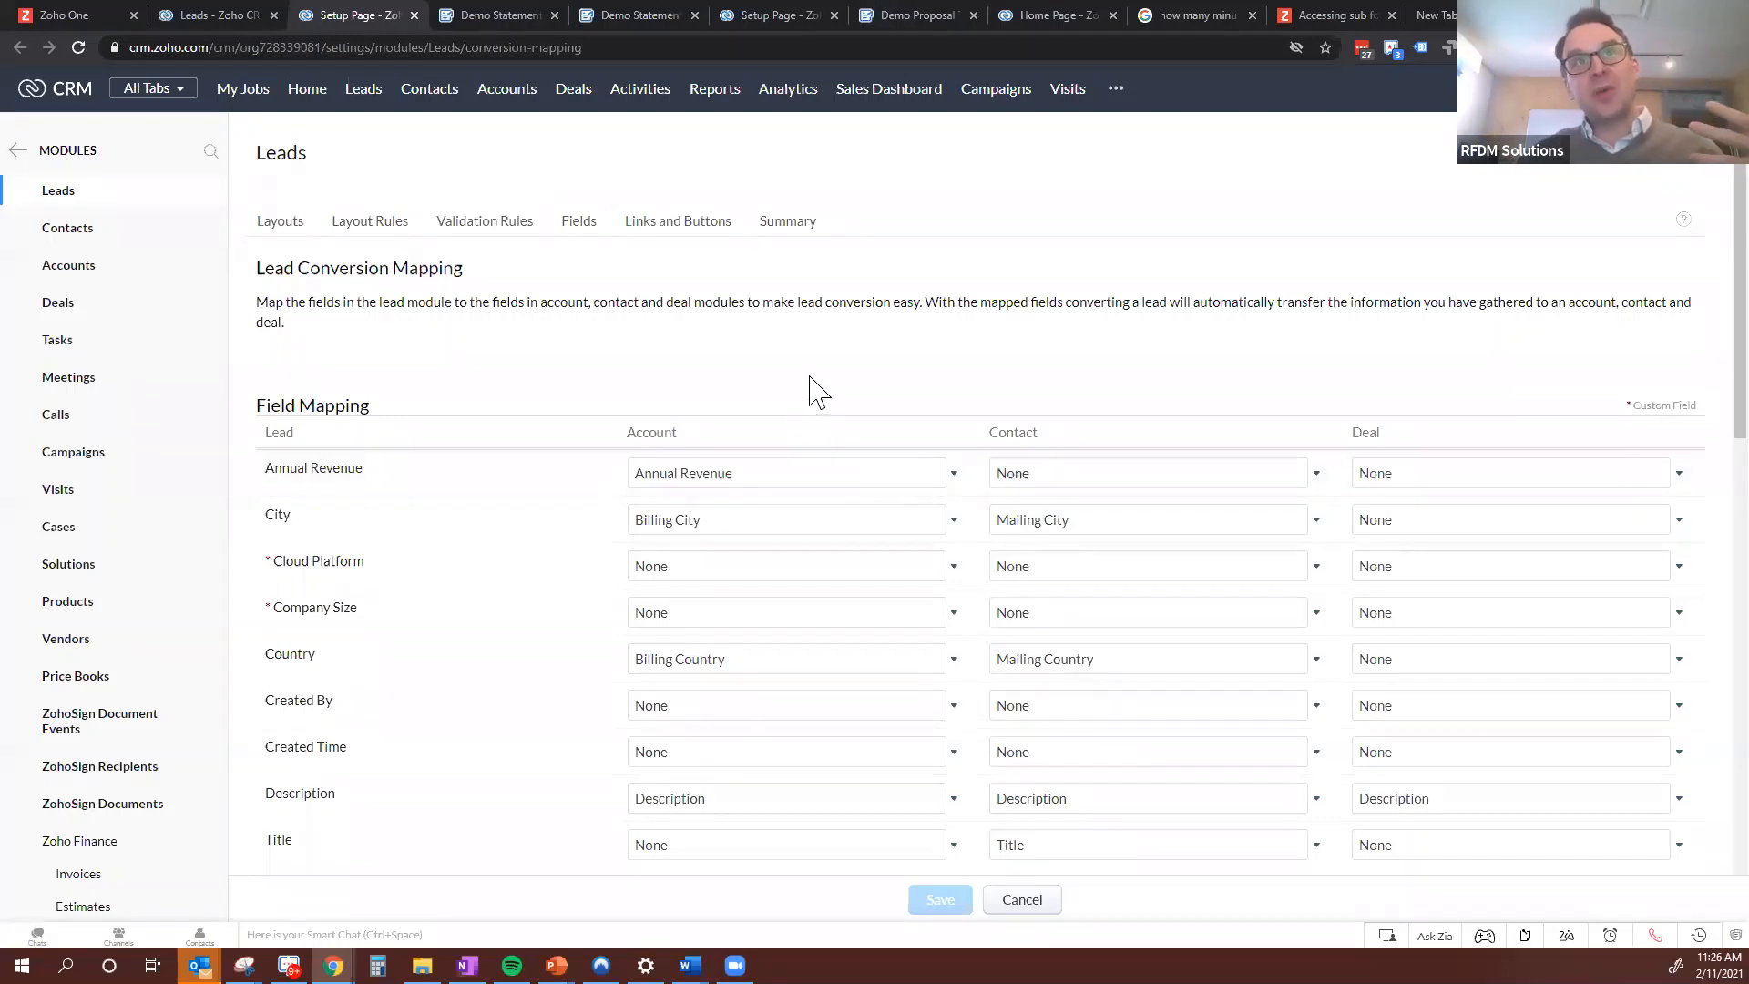
Examine how the lead fields are mapped to account, contact and deal fields on the conversion mapping page
{"action": "scroll", "coordinate": [613, 461], "scroll_direction": "down", "scroll_amount": 1}
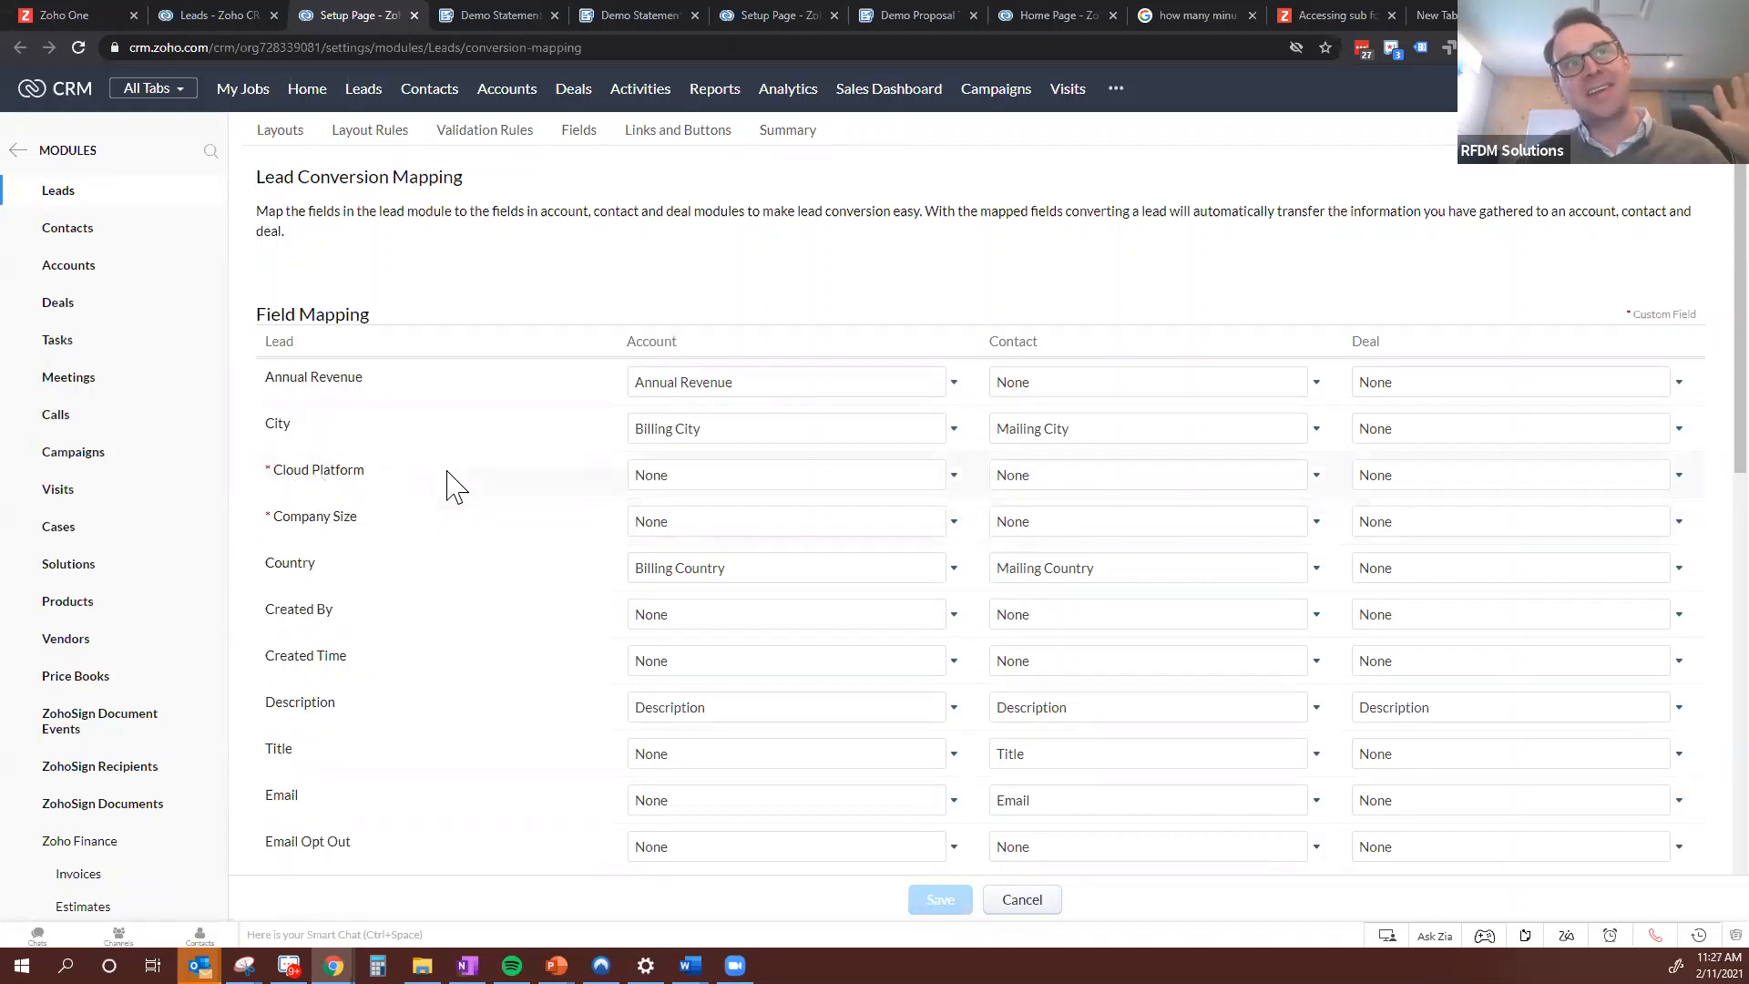
{"action": "scroll", "coordinate": [438, 528], "scroll_direction": "down", "scroll_amount": 3}
{"action": "scroll", "coordinate": [439, 606], "scroll_direction": "down", "scroll_amount": 2}
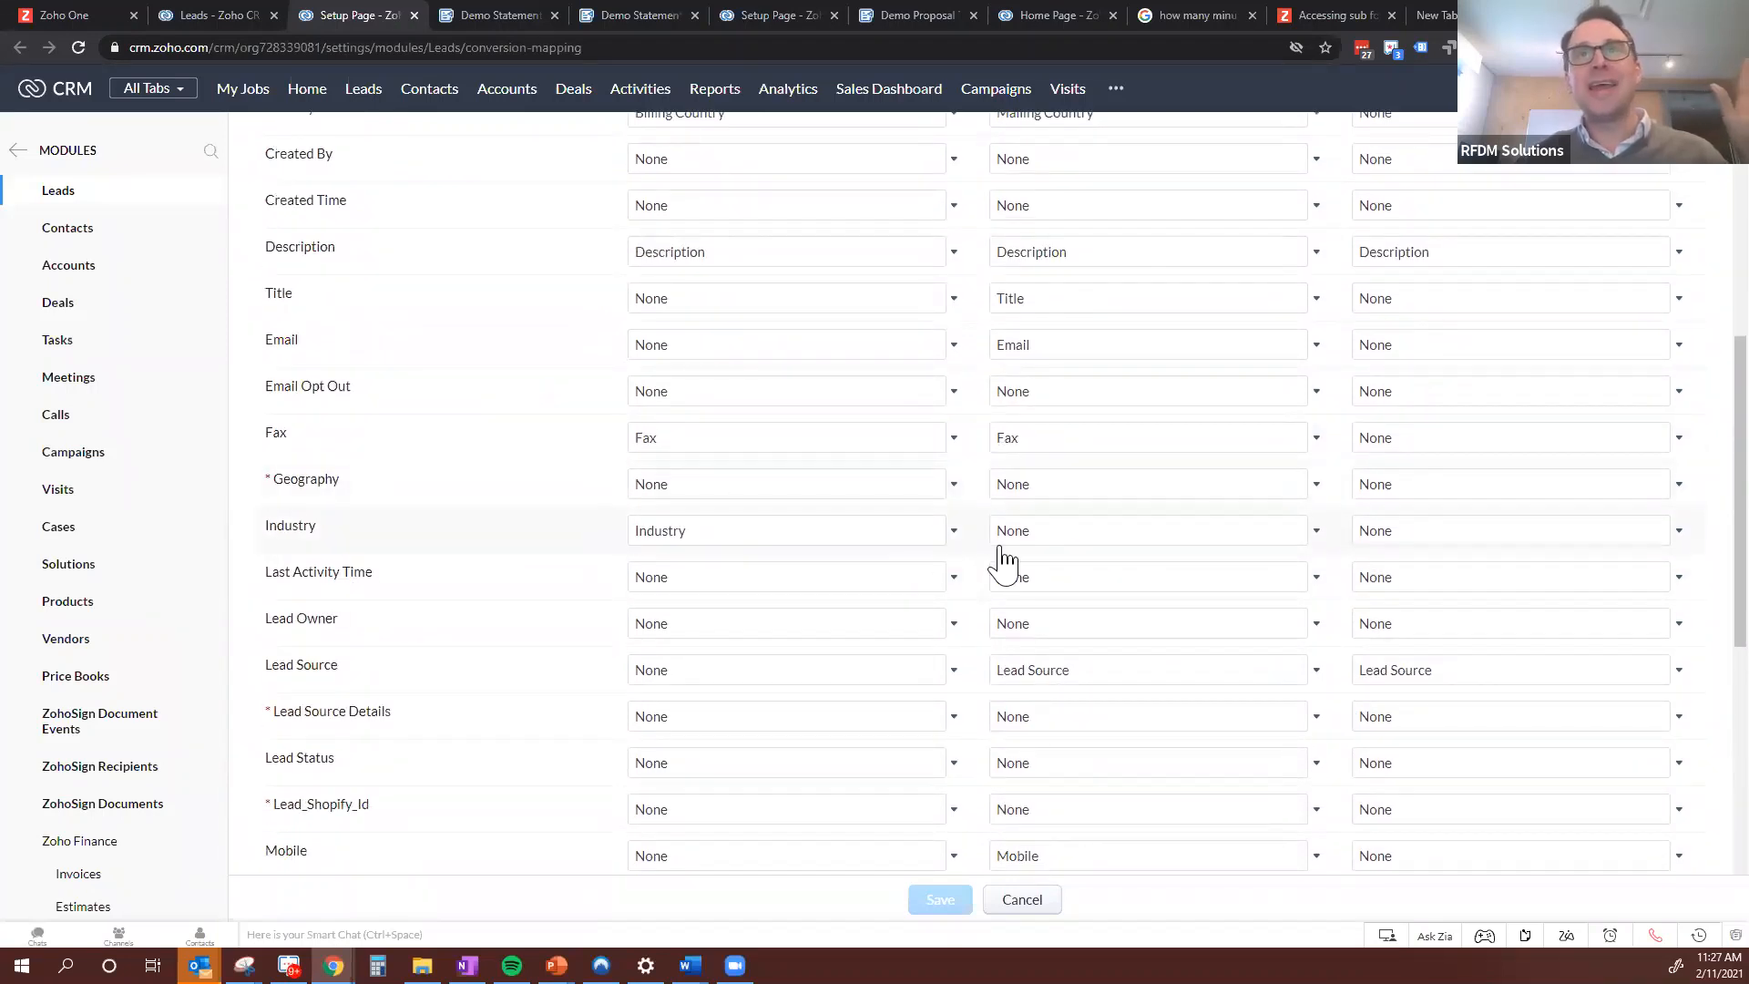
{"action": "scroll", "coordinate": [1005, 597], "scroll_direction": "up", "scroll_amount": 3}
{"action": "scroll", "coordinate": [1002, 615], "scroll_direction": "down", "scroll_amount": 2}
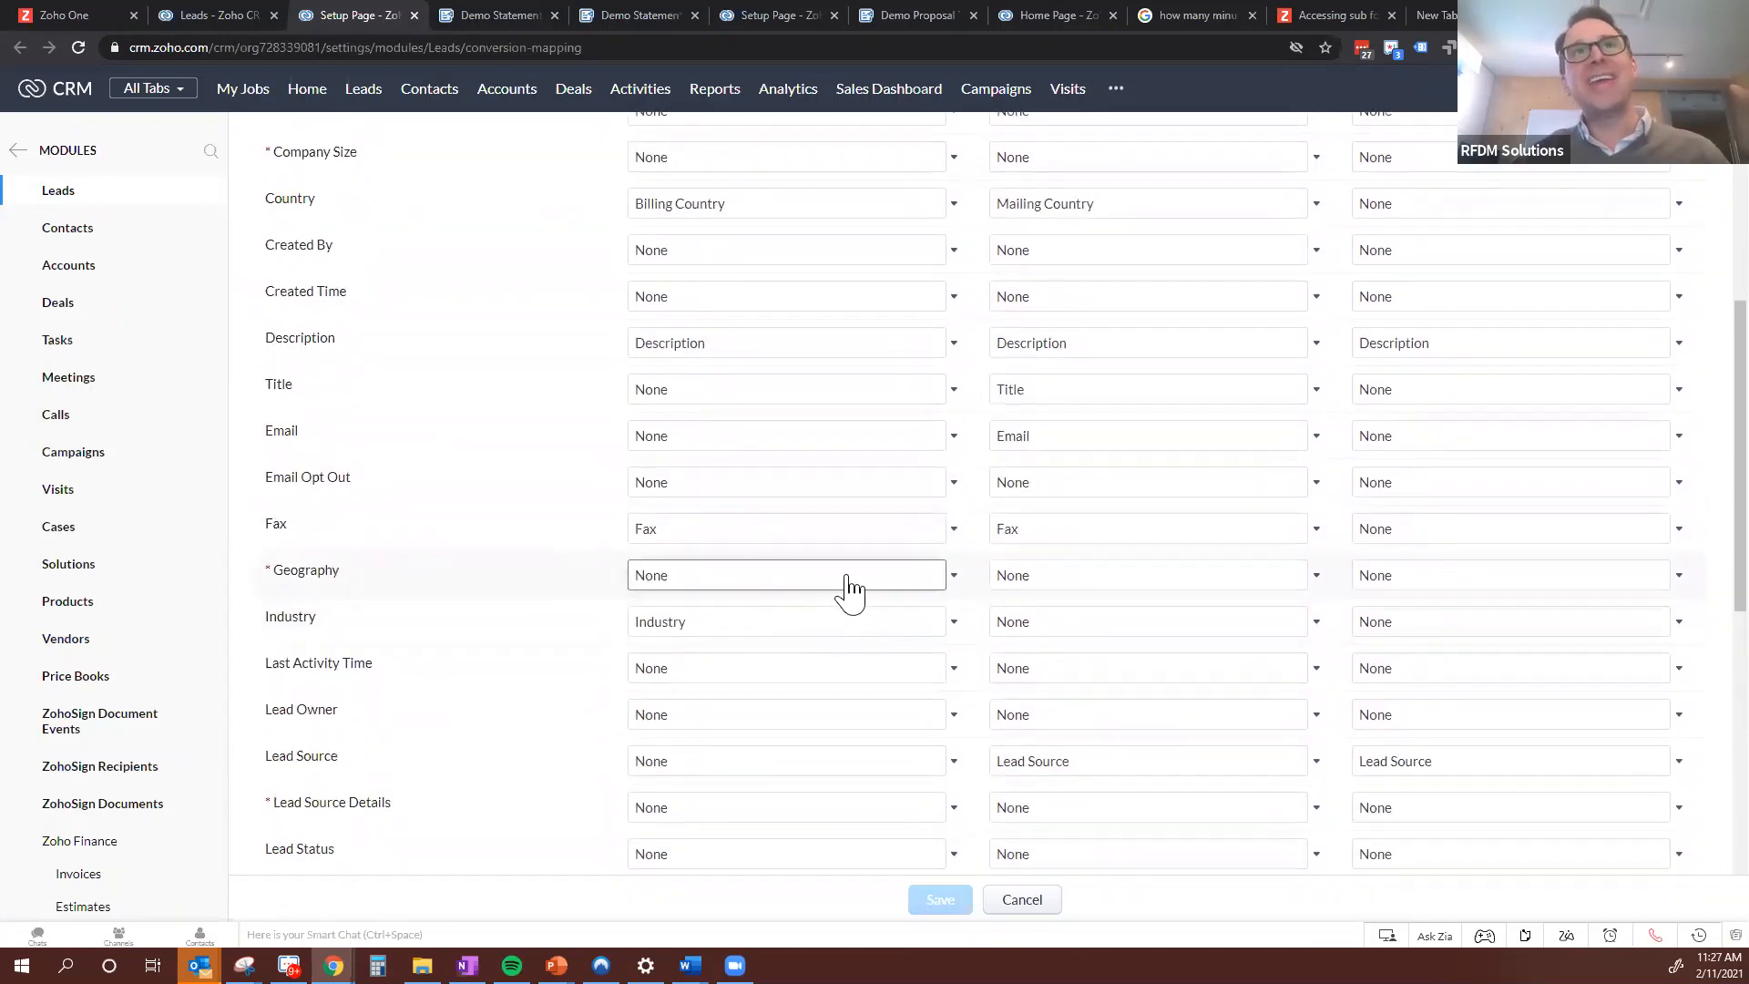
{"action": "scroll", "coordinate": [844, 589], "scroll_direction": "up", "scroll_amount": 5}
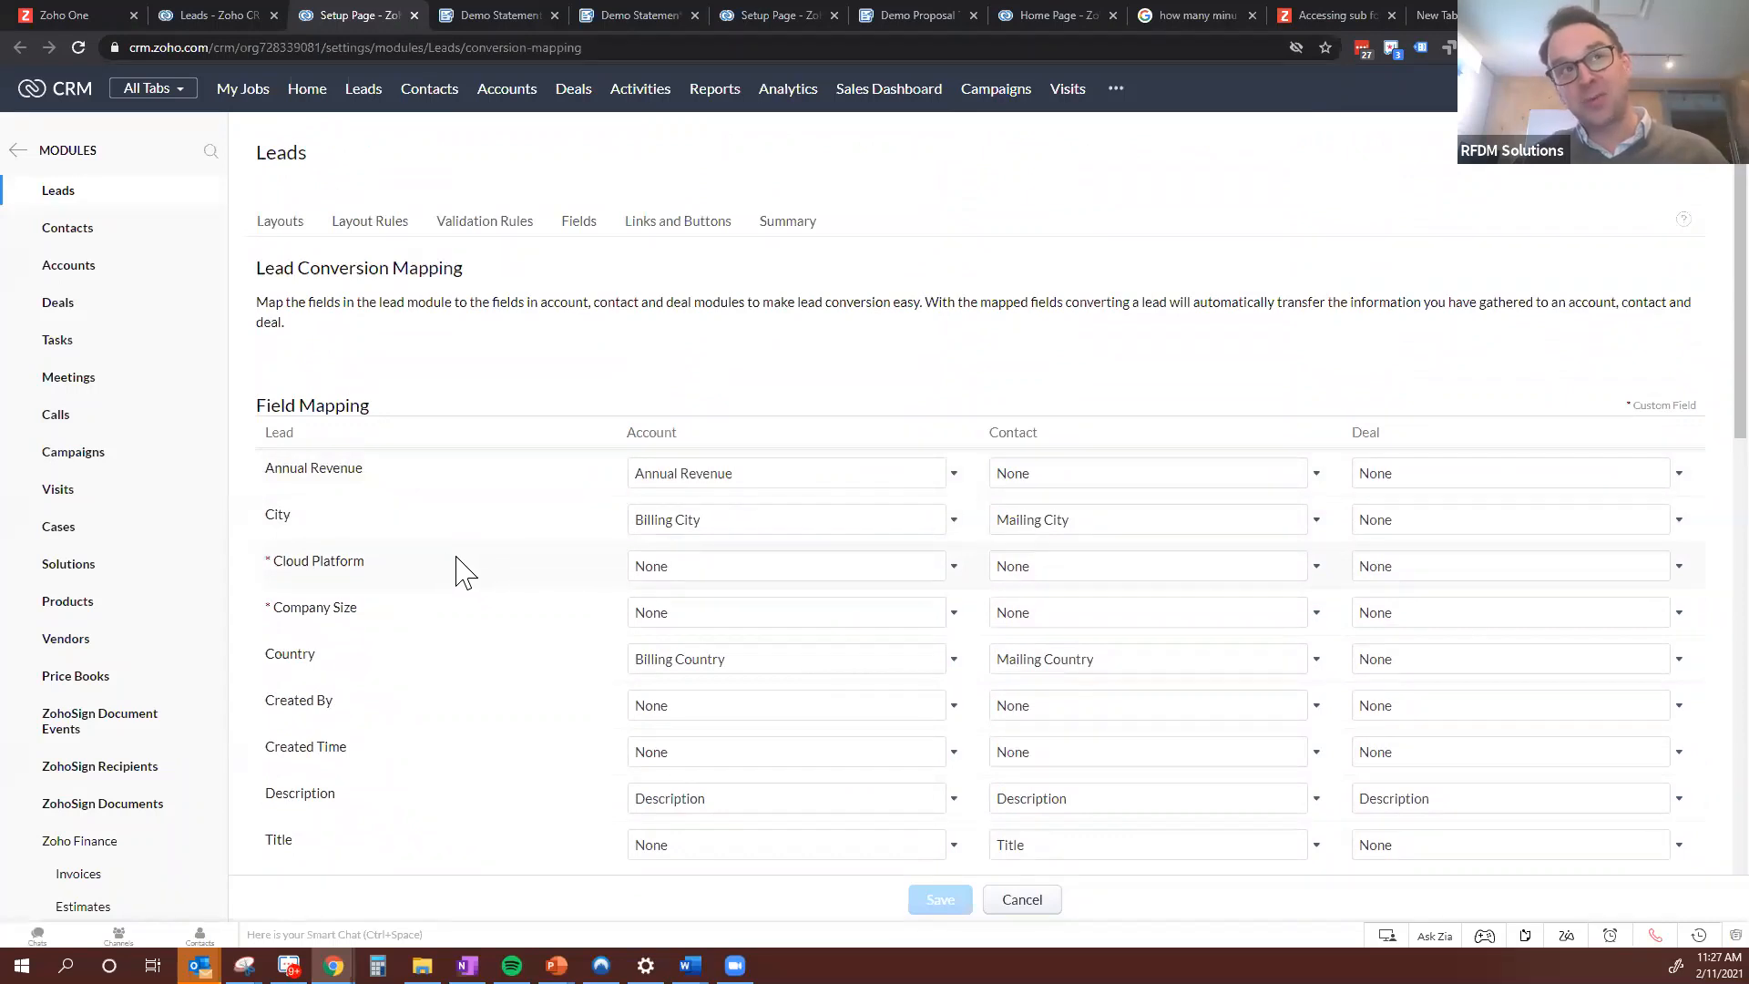
{"action": "scroll", "coordinate": [437, 564], "scroll_direction": "down", "scroll_amount": 2}
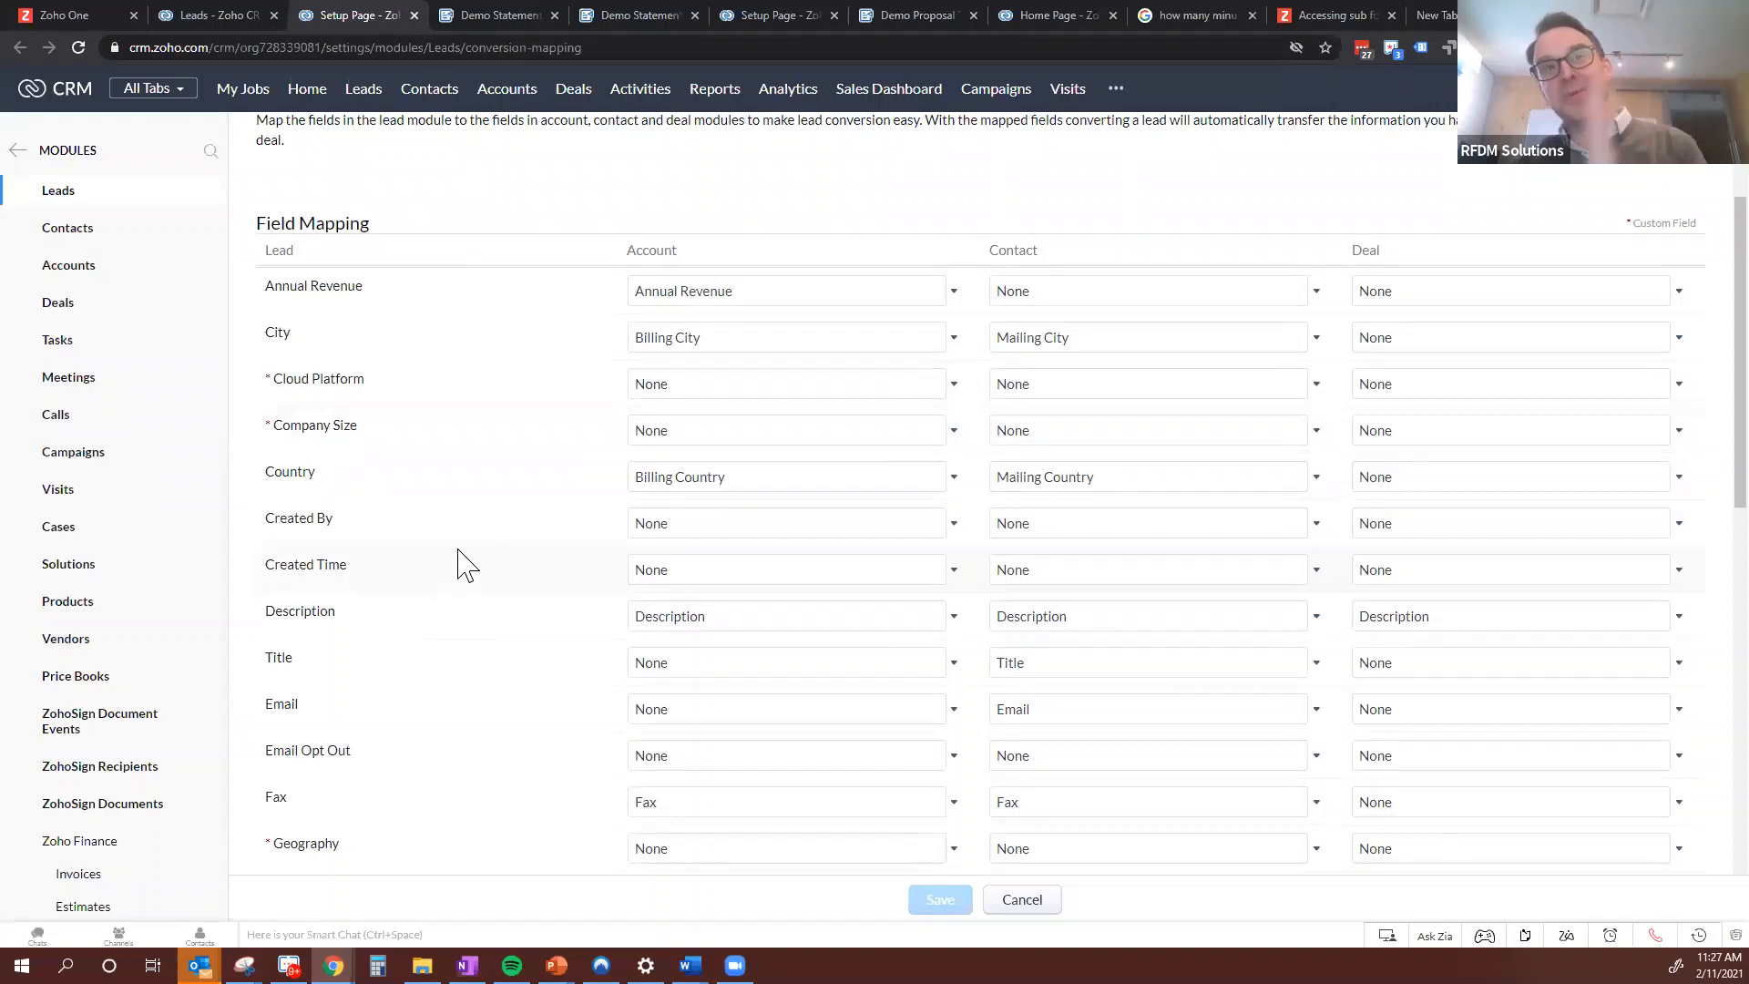
{"action": "scroll", "coordinate": [1491, 605], "scroll_direction": "up", "scroll_amount": 2}
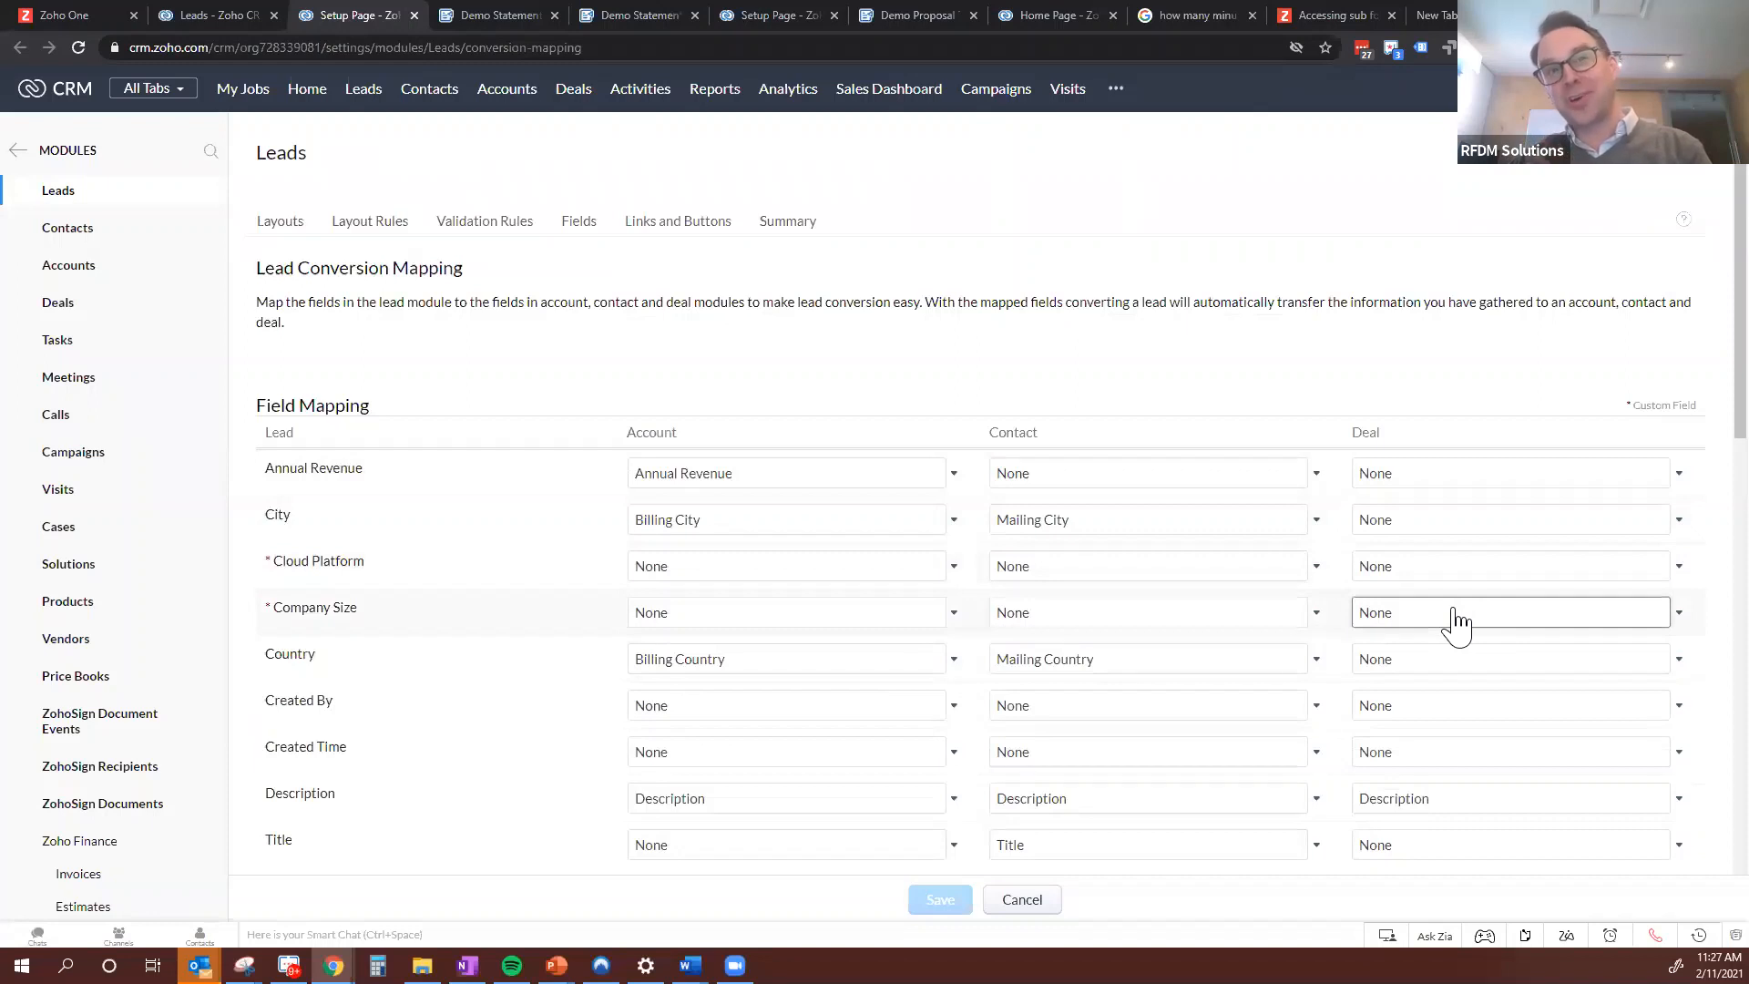
{"action": "scroll", "coordinate": [1453, 624], "scroll_direction": "down", "scroll_amount": 1}
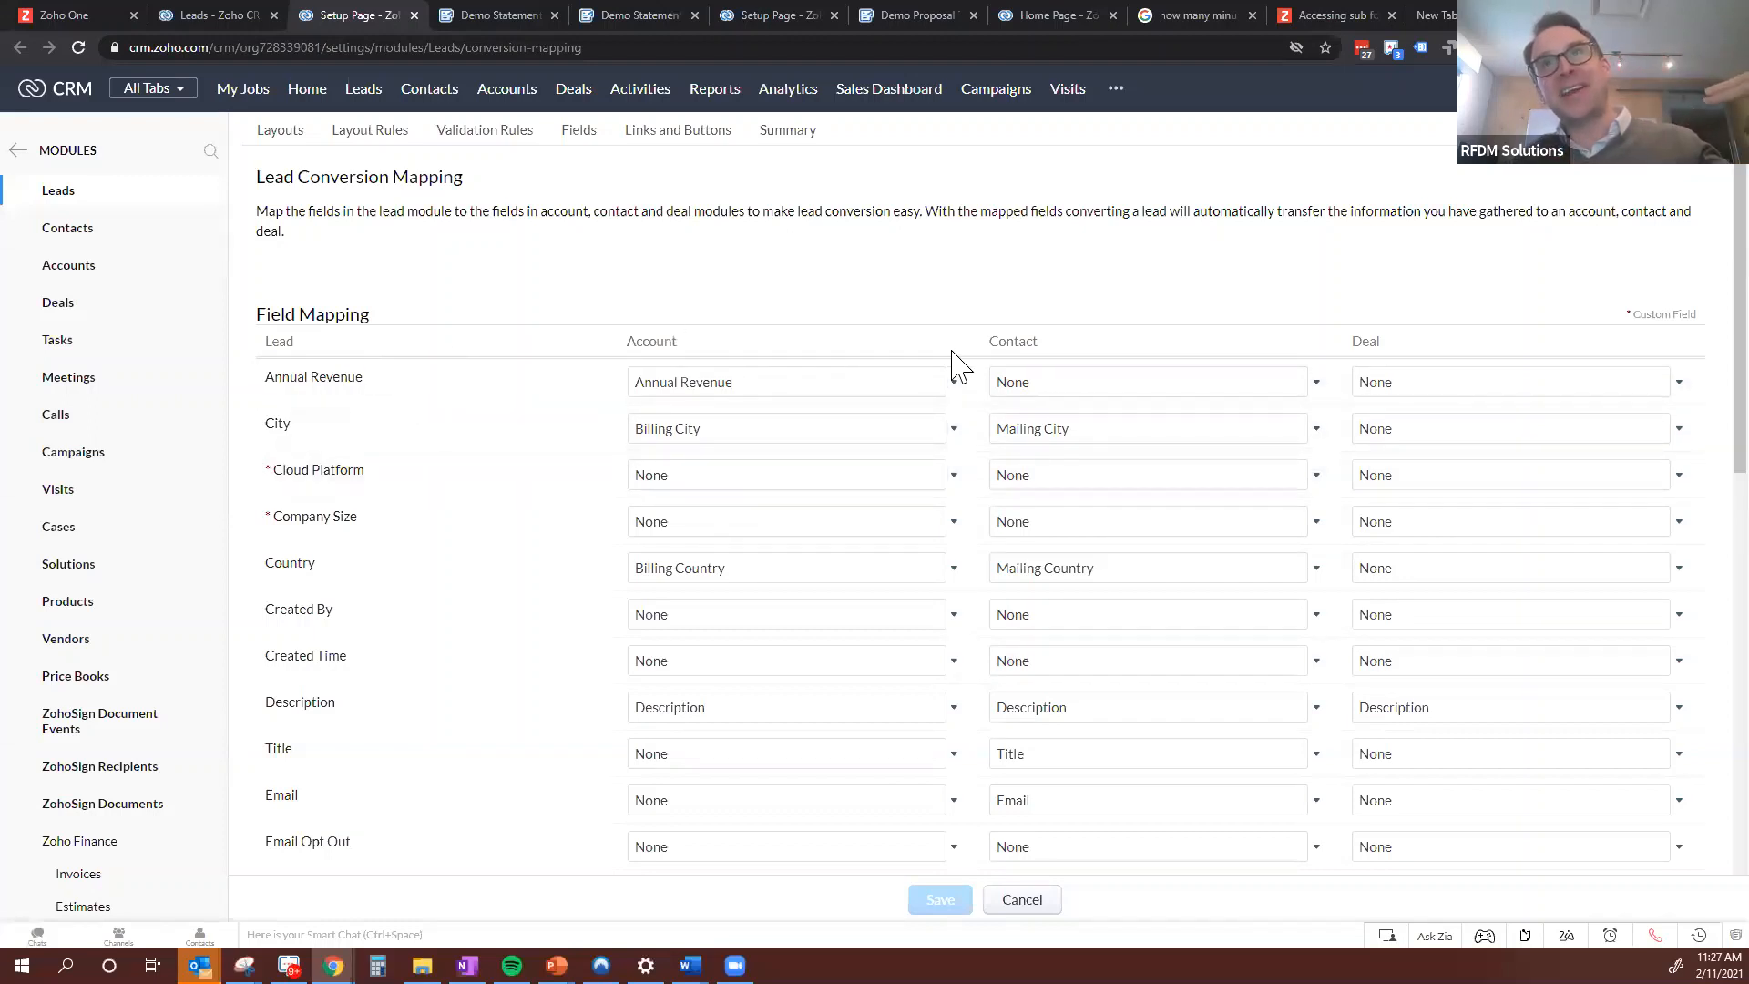
Check the account mapping choices for Company Size and Cloud Platform, and the deal mapping choices for Cloud Platform
{"action": "left_click", "coordinate": [857, 527]}
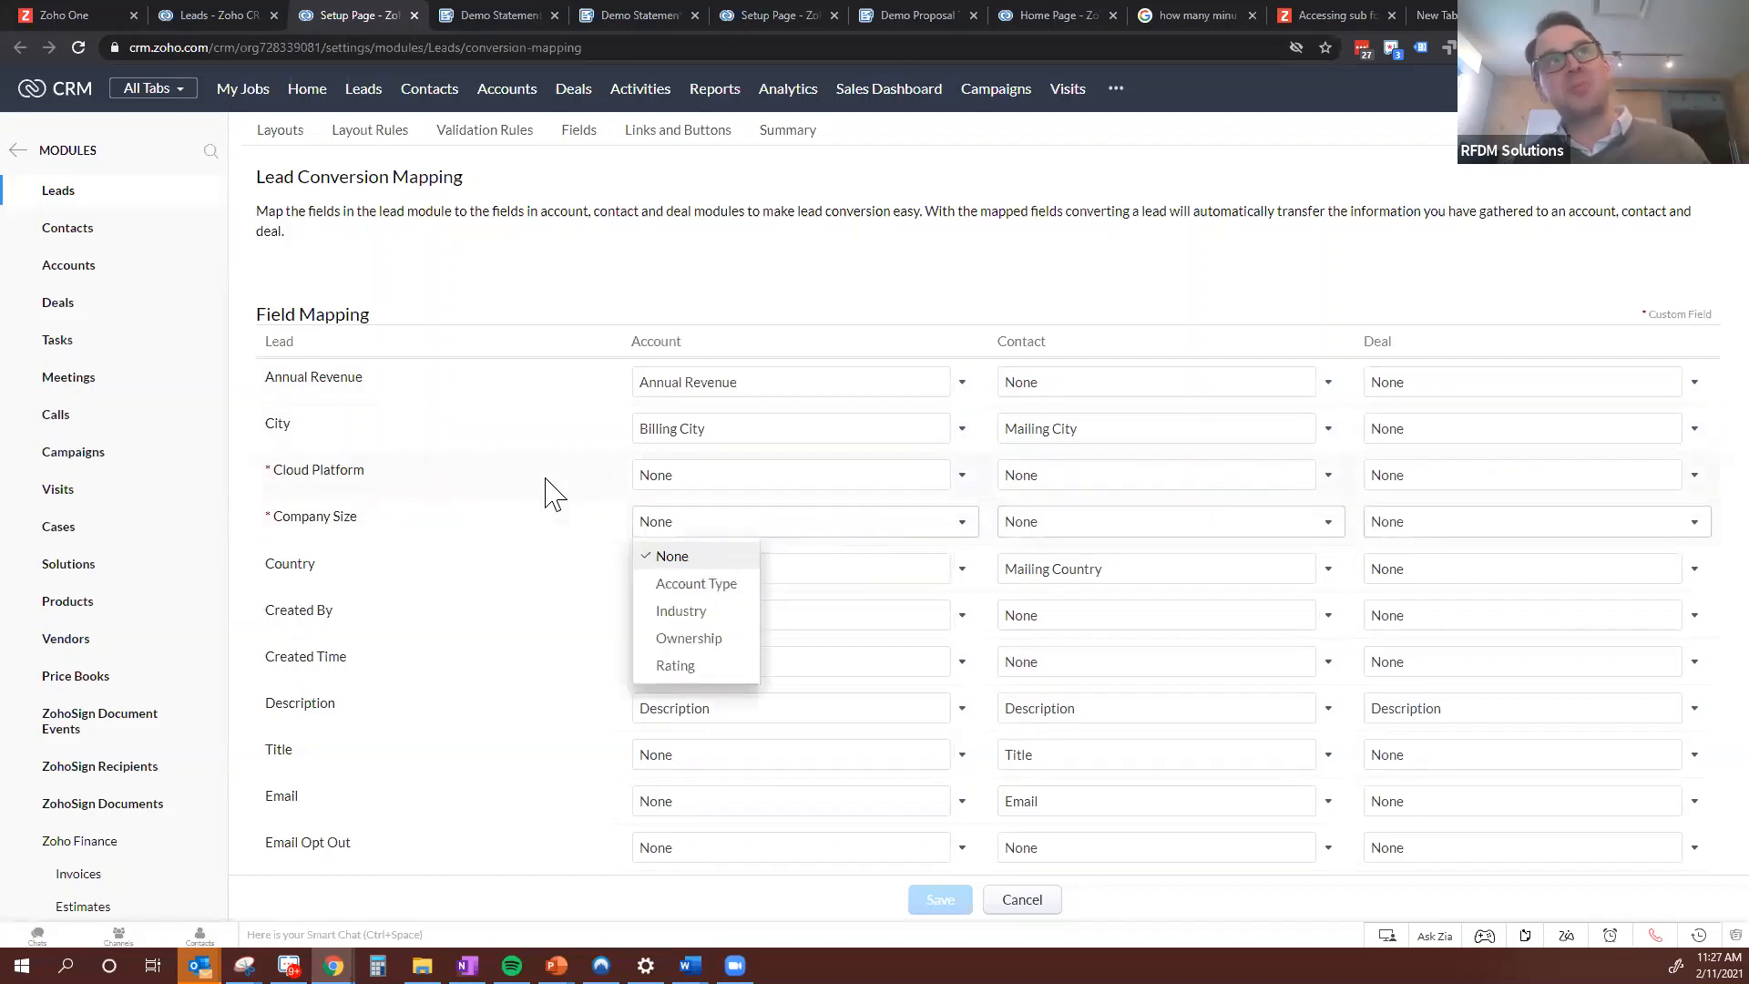
{"action": "left_click", "coordinate": [726, 489]}
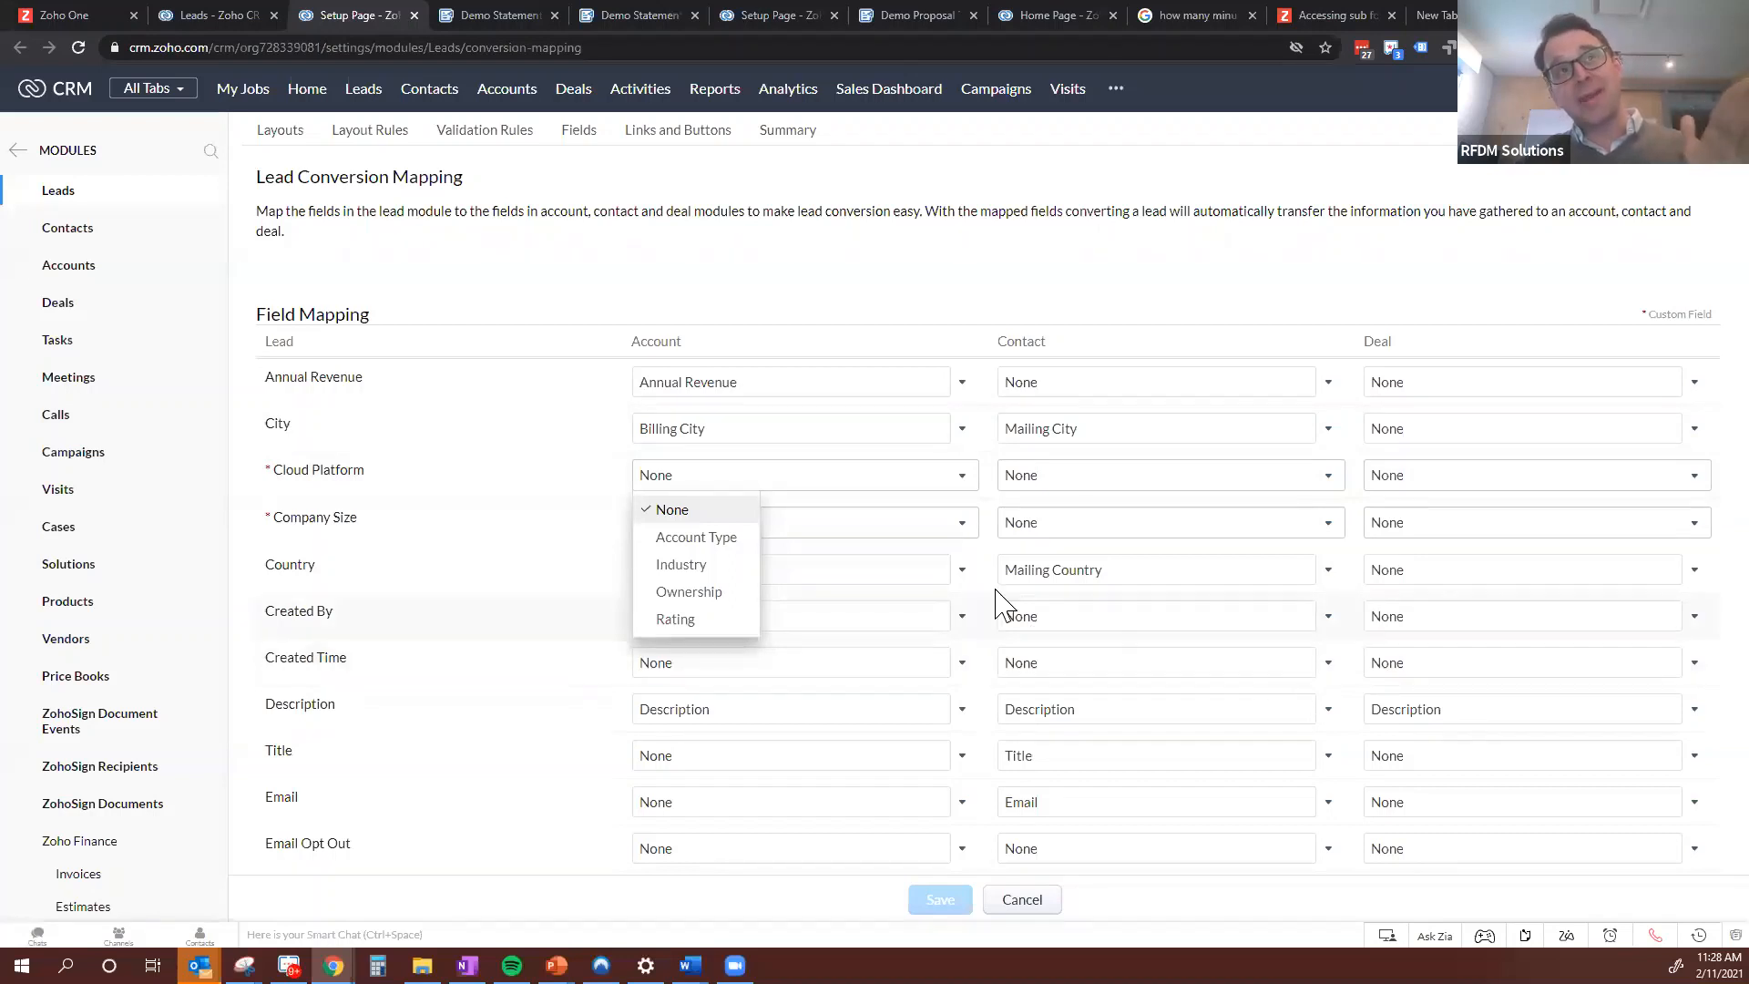
{"action": "left_click", "coordinate": [640, 283]}
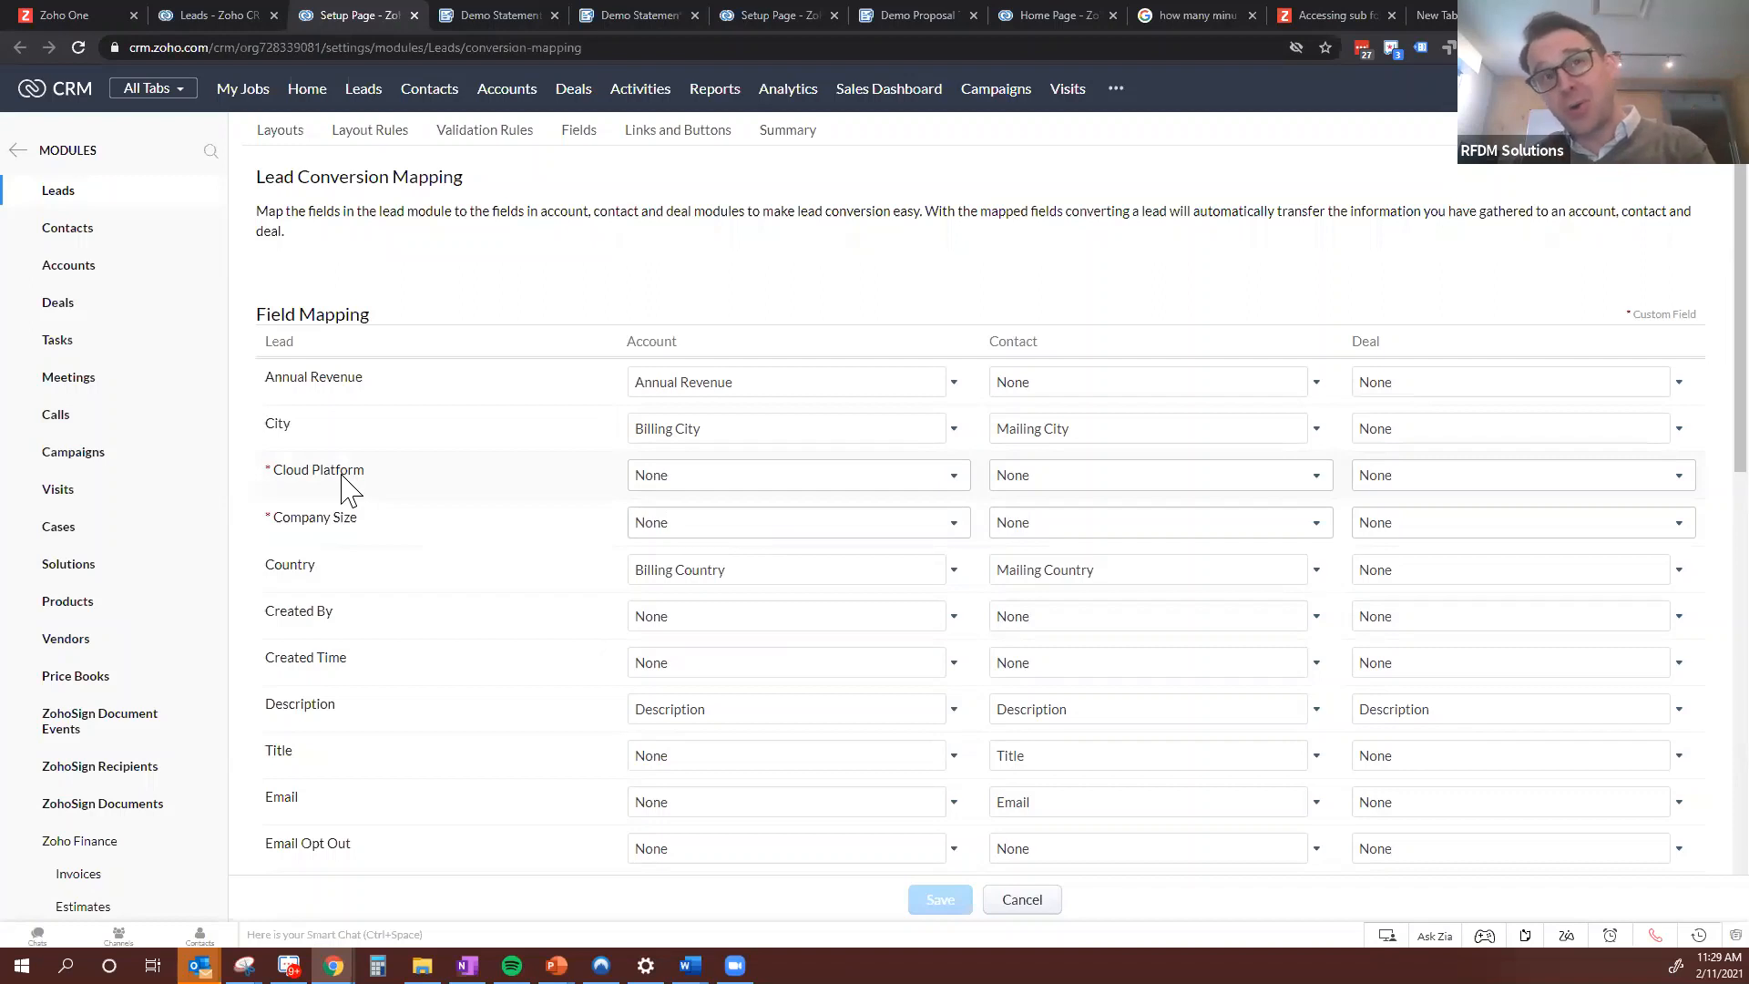
{"action": "left_click", "coordinate": [1417, 482]}
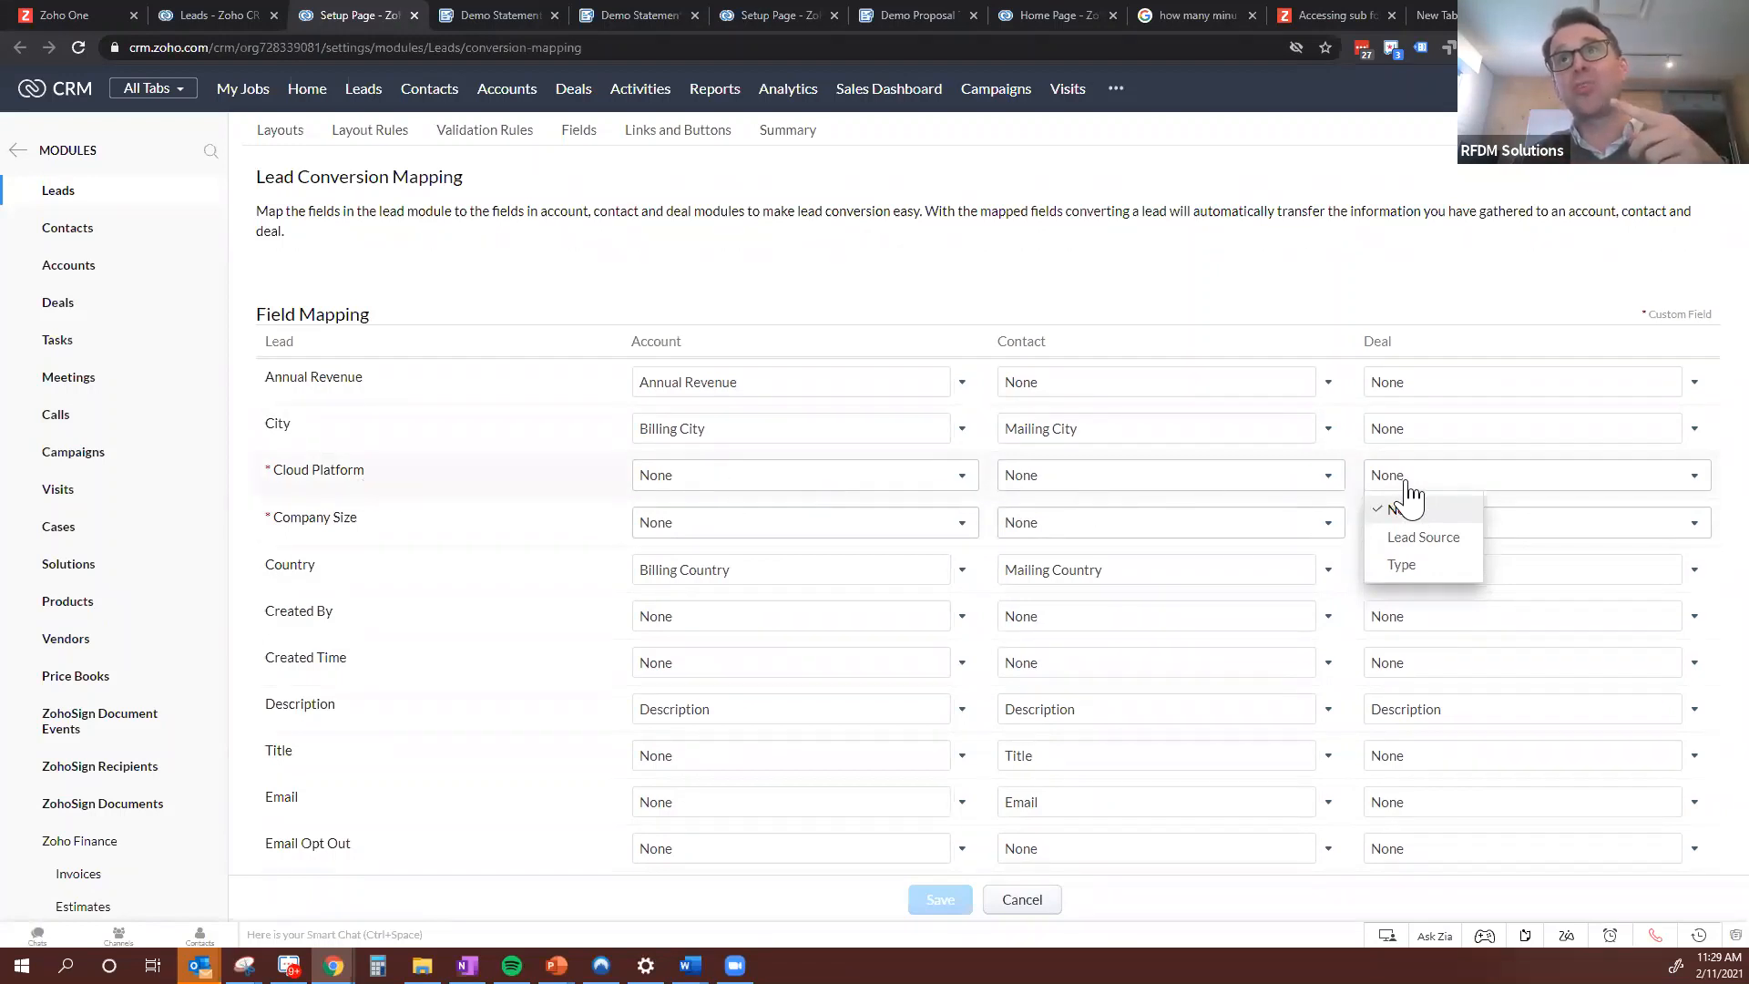
{"action": "left_click", "coordinate": [564, 138]}
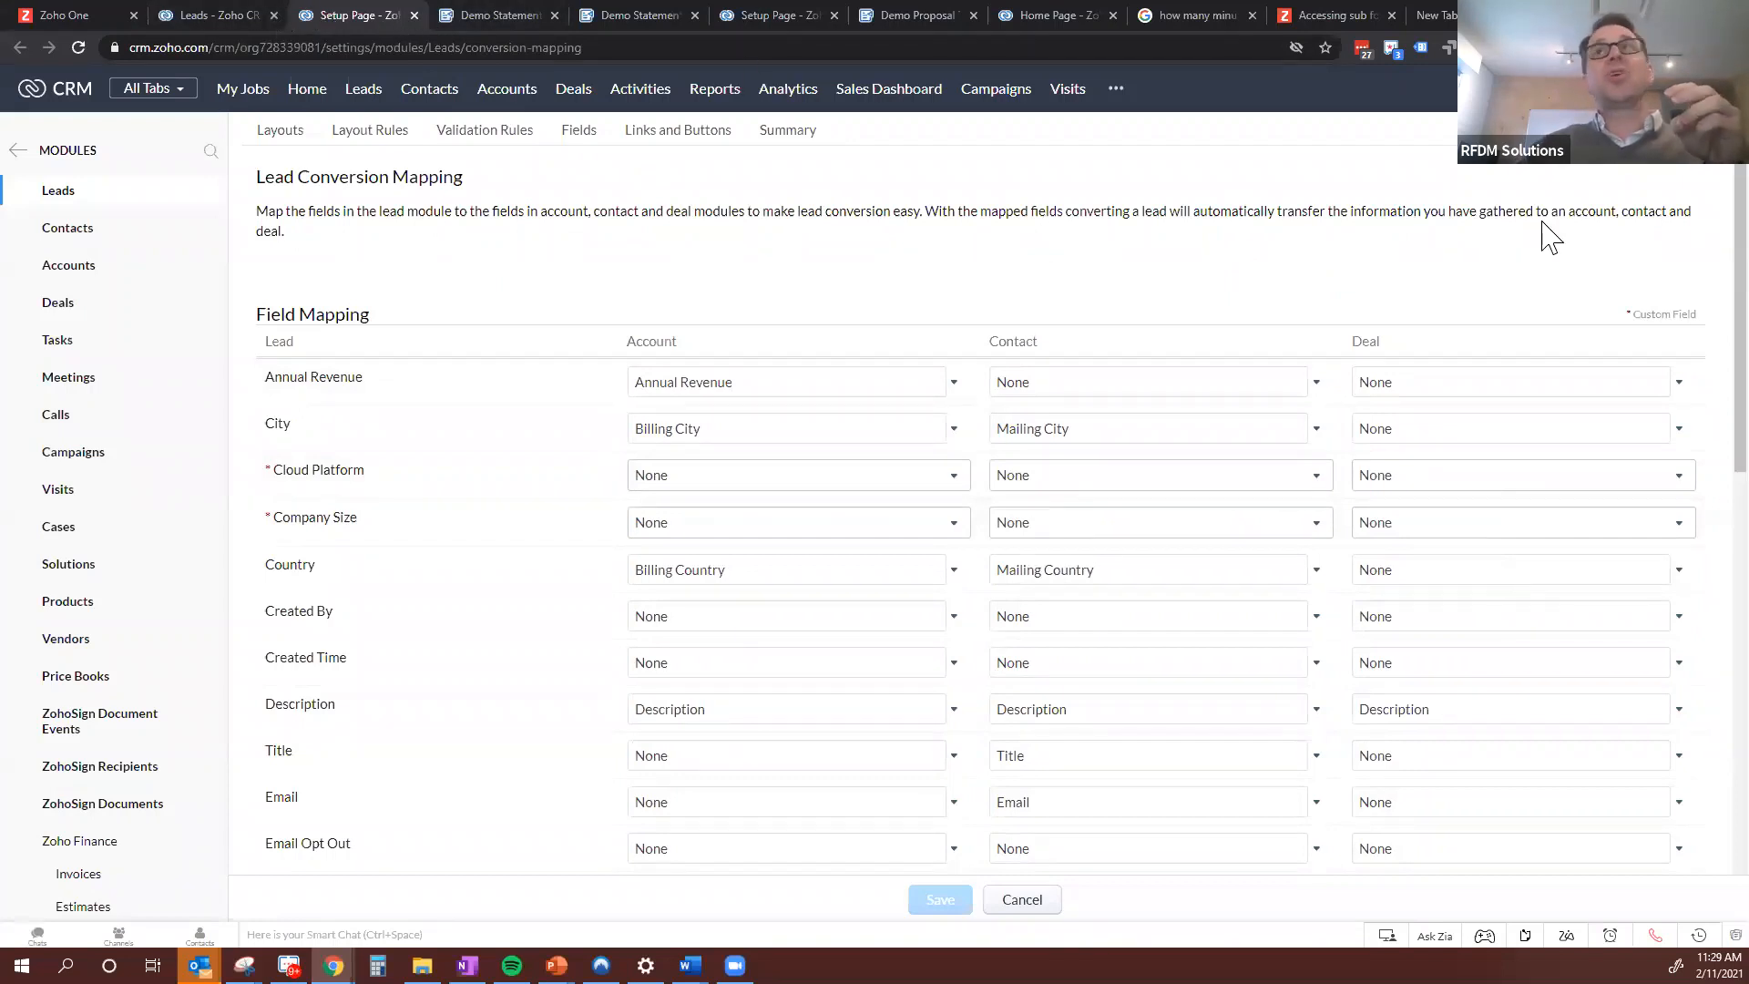
Open the CRM setup in a separate browser tab and go to the Modules and Fields customization page
{"action": "right_click", "coordinate": [1466, 164]}
{"action": "left_click", "coordinate": [1530, 114]}
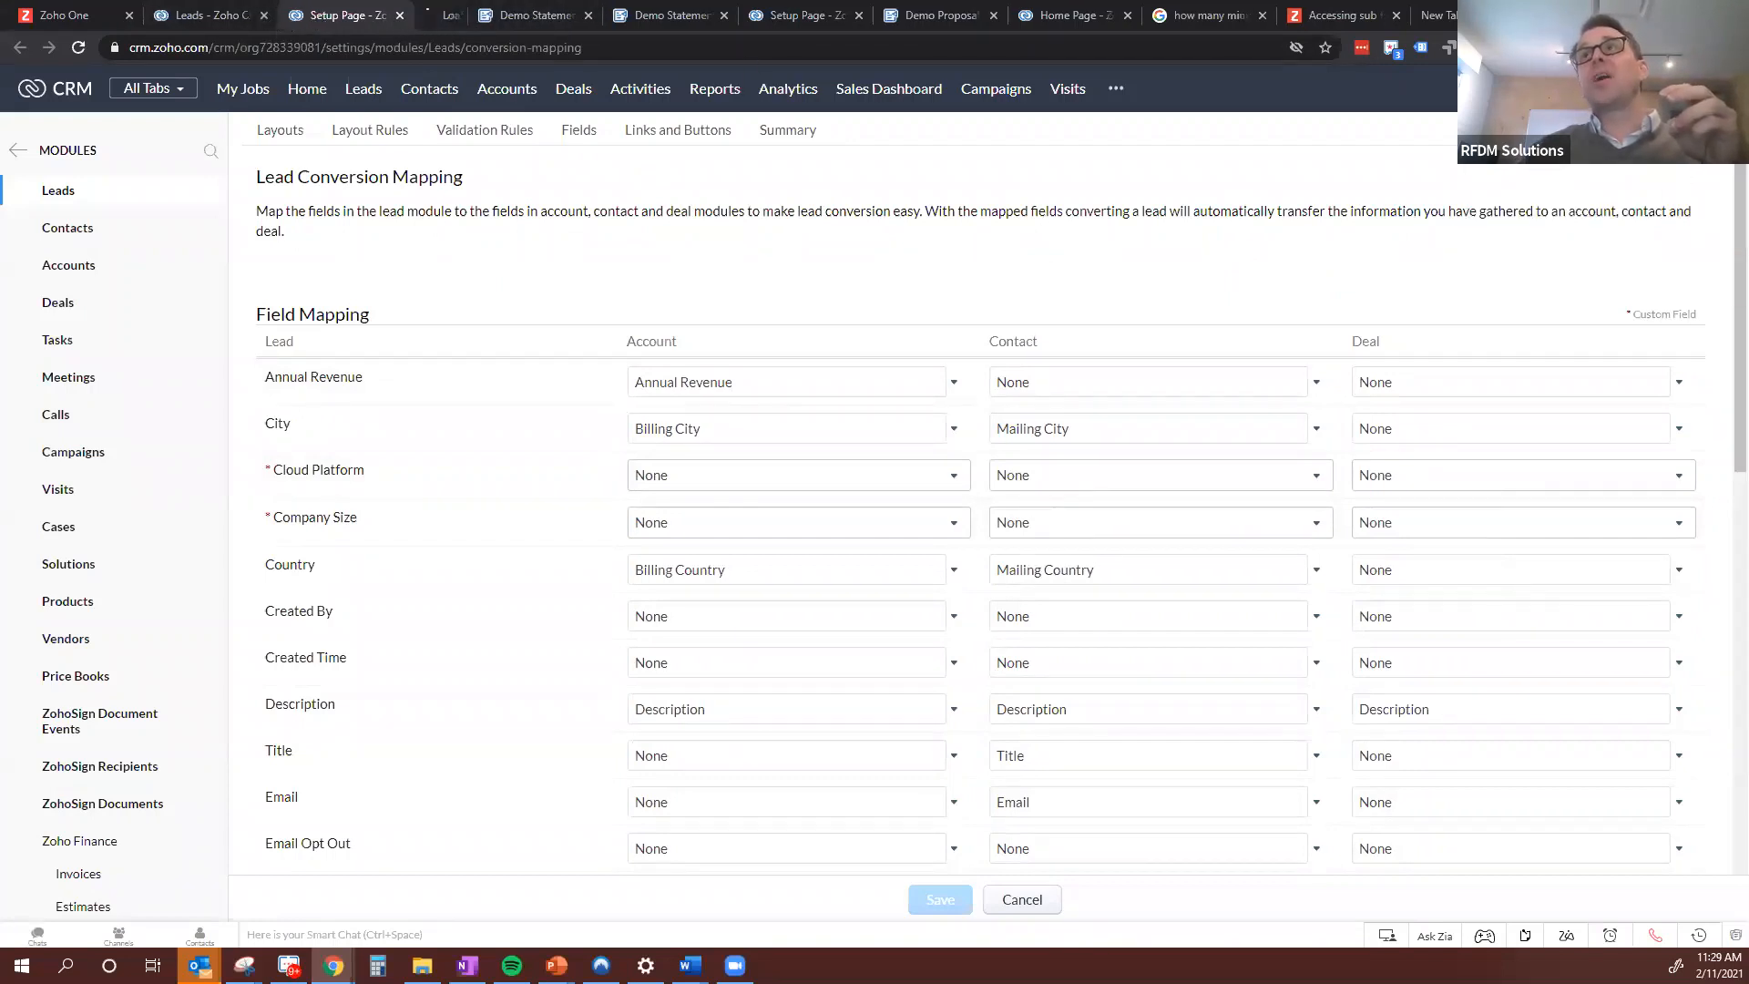
{"action": "left_click", "coordinate": [446, 13]}
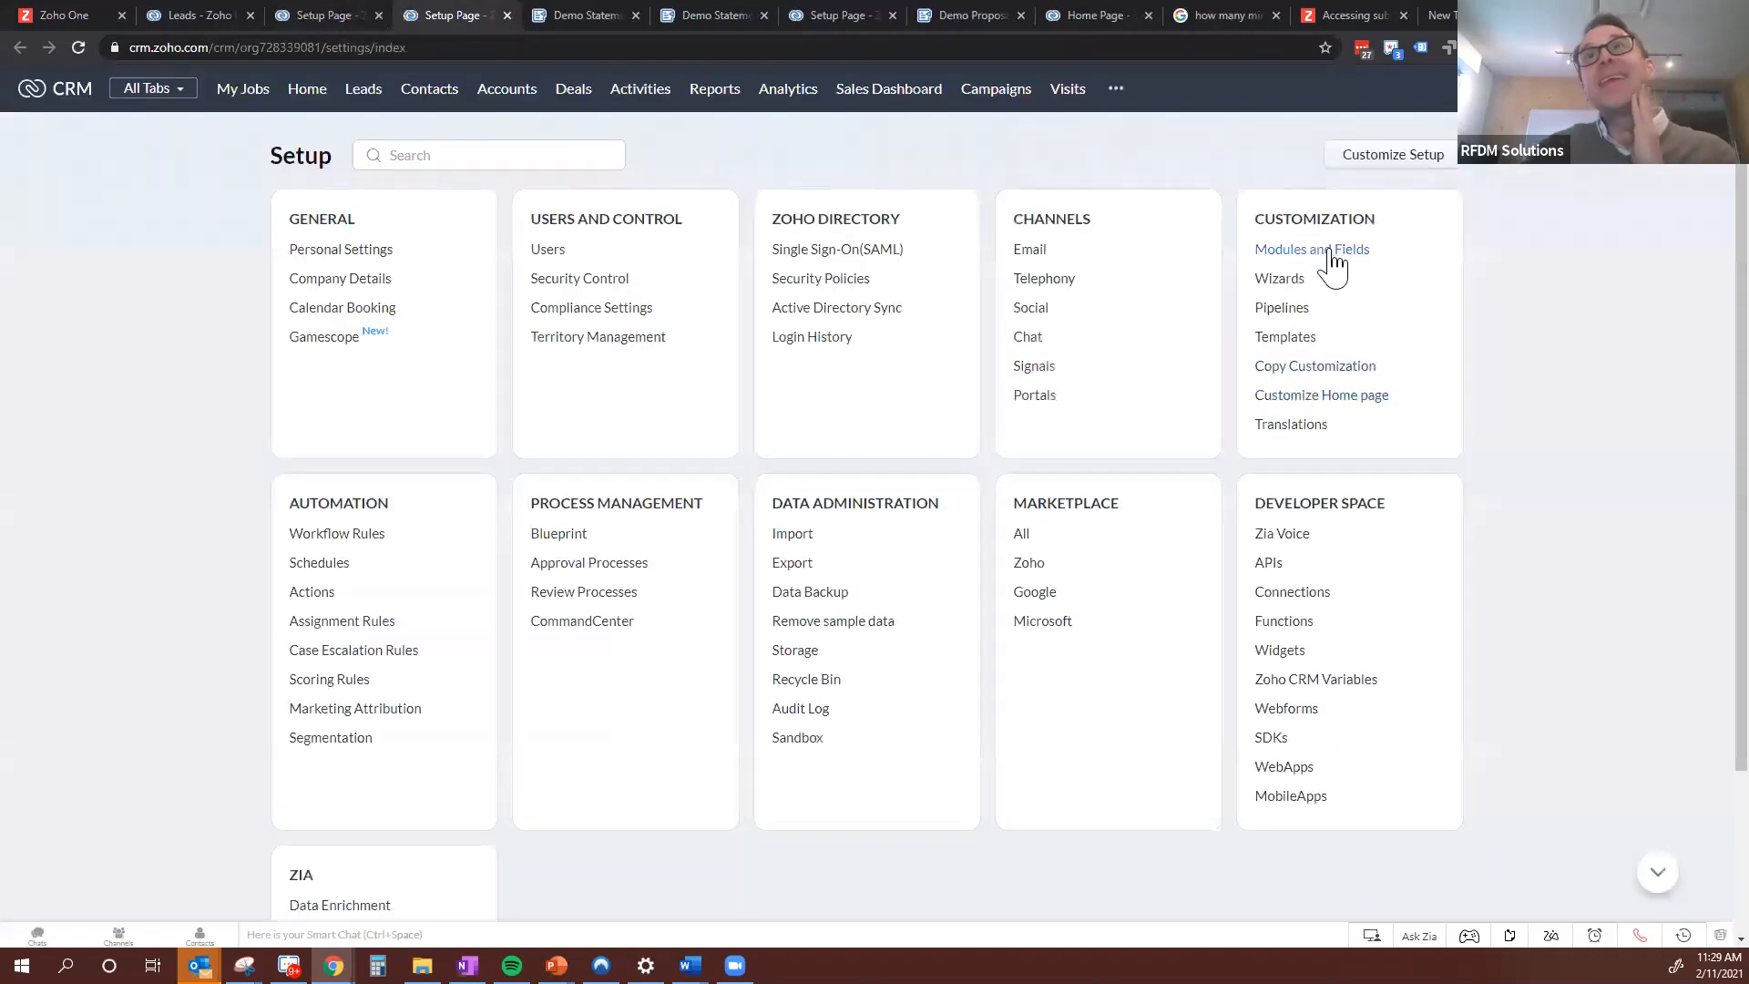
{"action": "left_click", "coordinate": [1331, 254]}
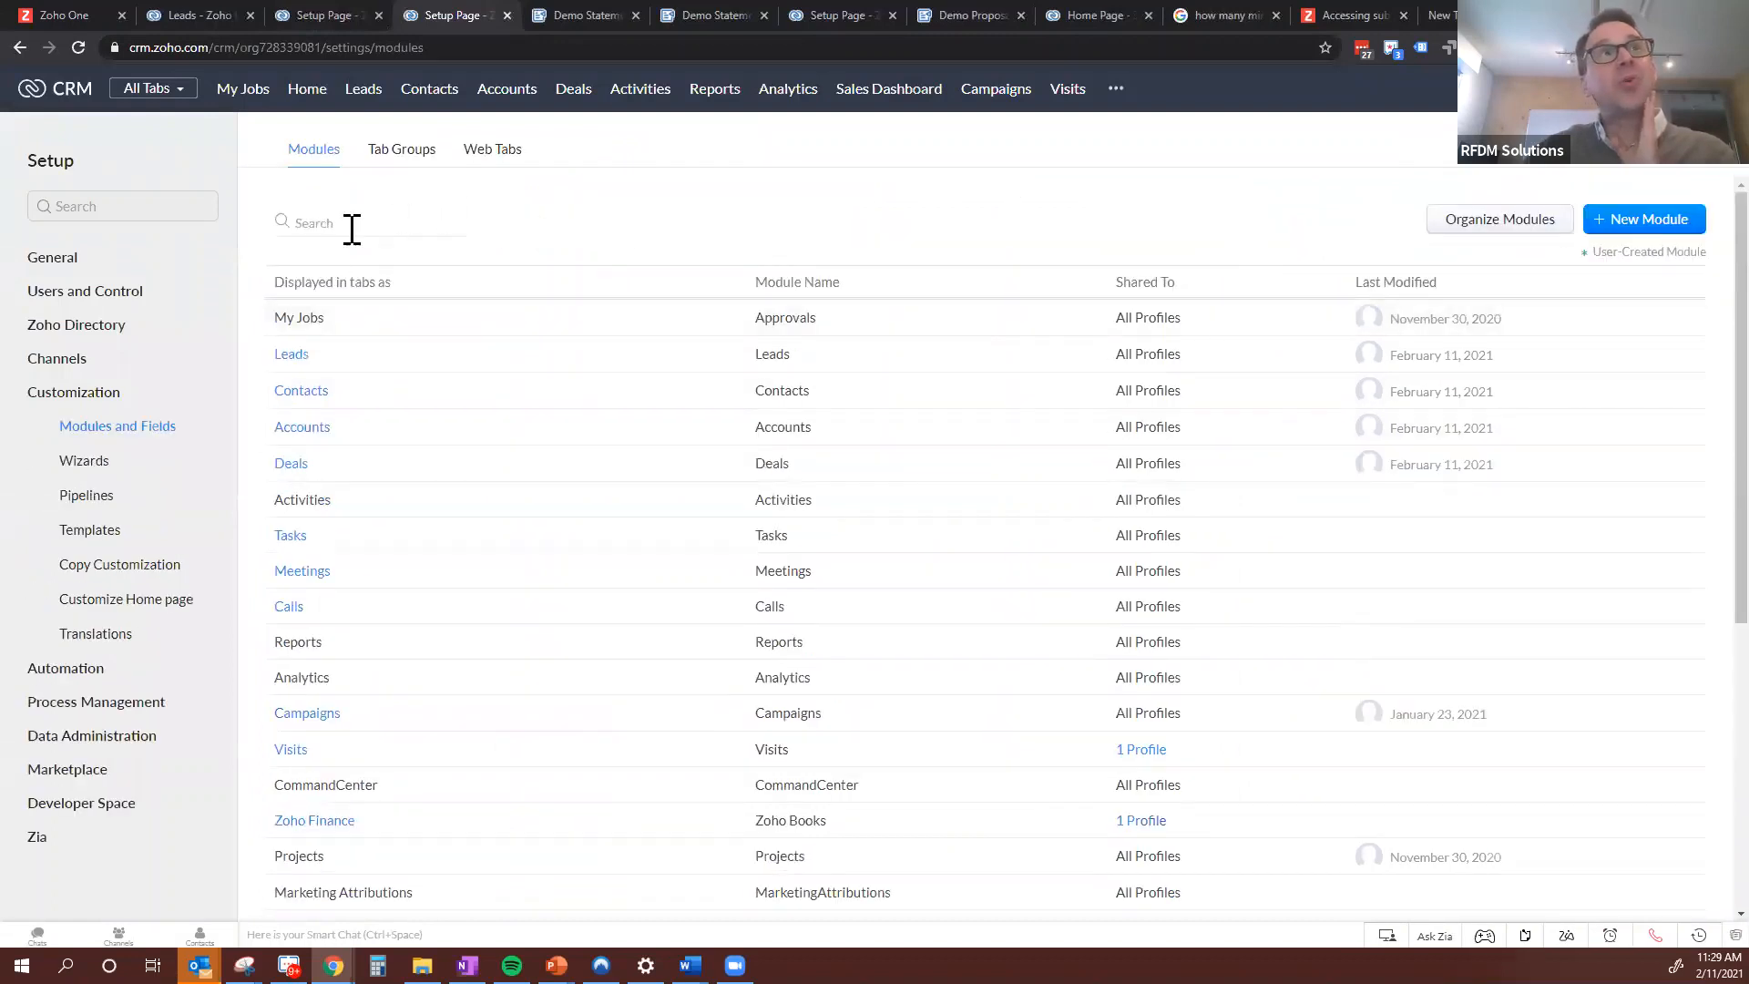
Open the Standard layout of the Deals module for editing and check its unused items
{"action": "left_click", "coordinate": [291, 466]}
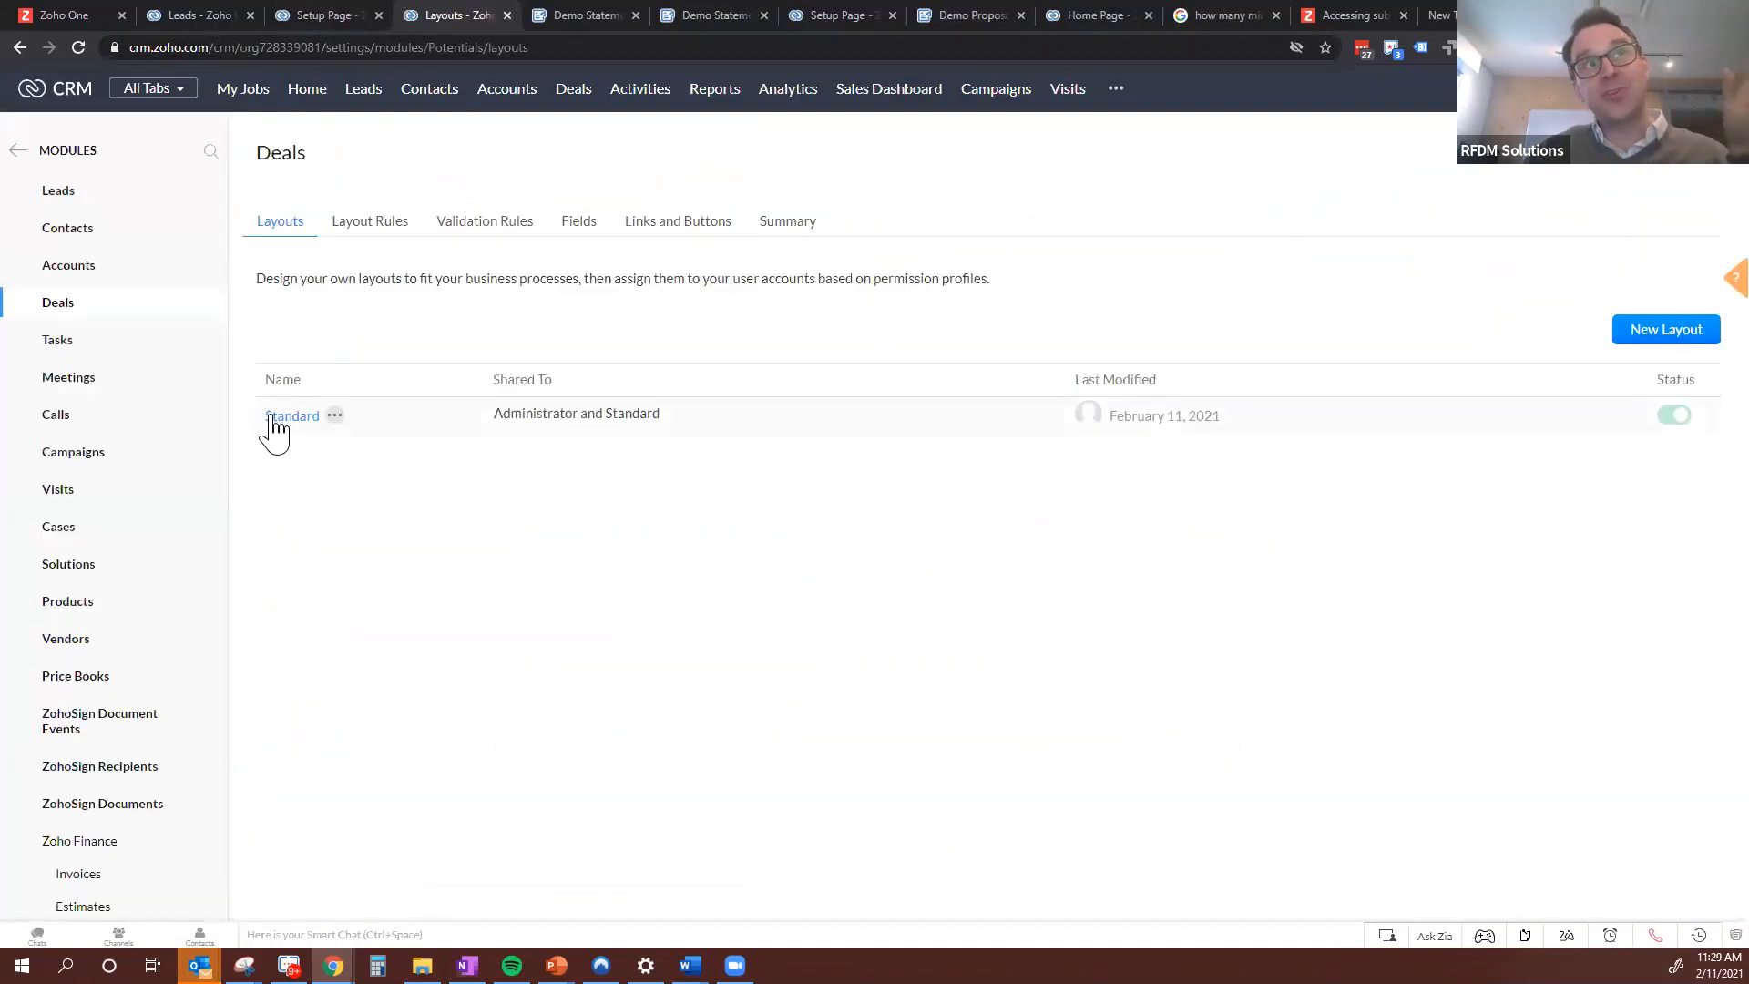
{"action": "left_click", "coordinate": [272, 417]}
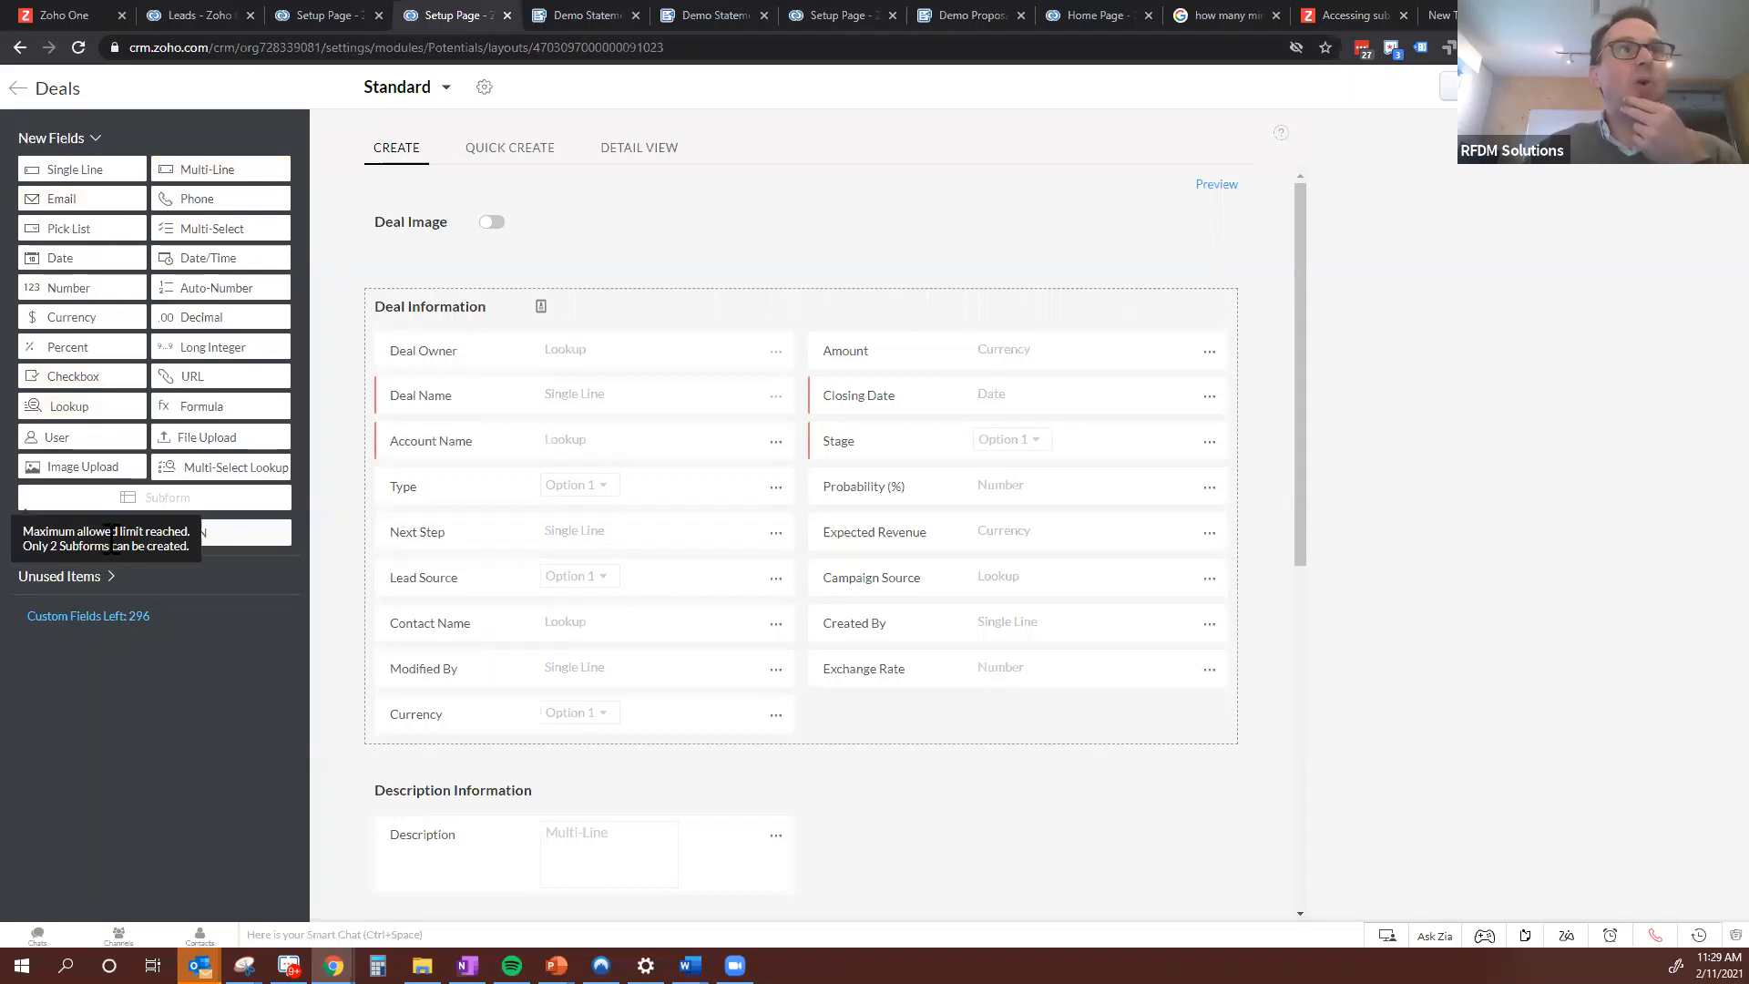
{"action": "left_click", "coordinate": [98, 577]}
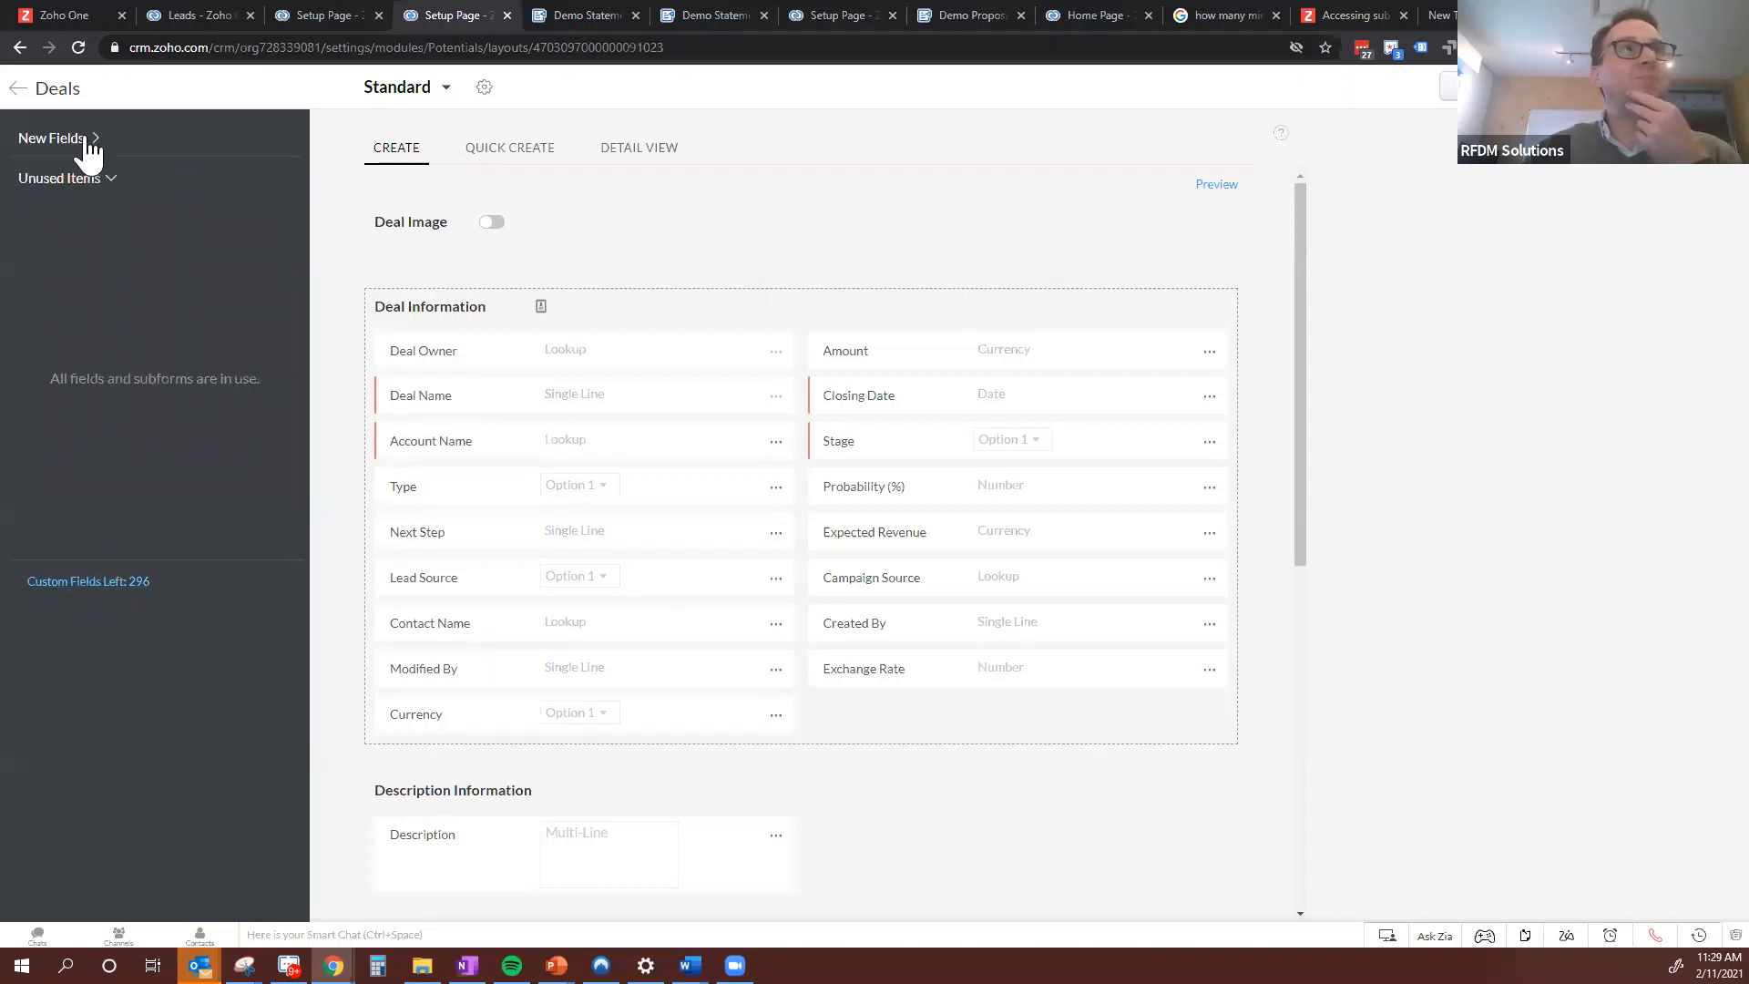
Add a pick list field labelled Cloud Platform below Exchange Rate in the Deal Information section
{"action": "left_click", "coordinate": [84, 142]}
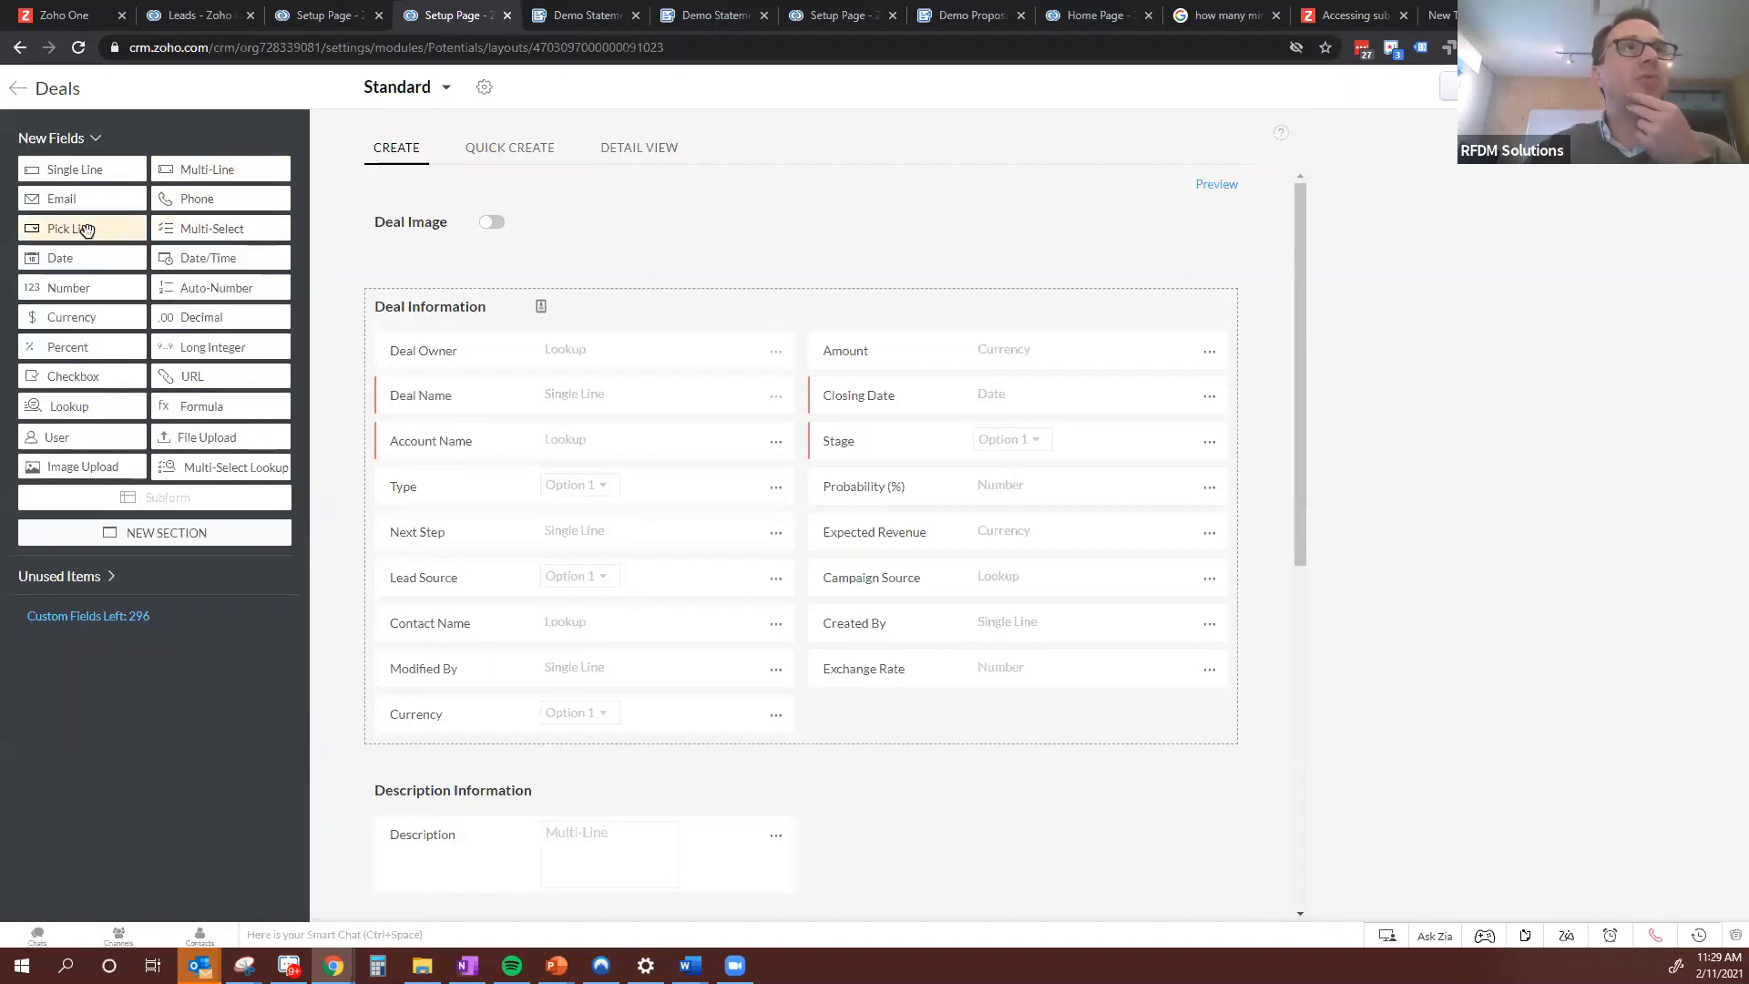
{"action": "left_click_drag", "start_coordinate": [89, 230], "coordinate": [888, 724]}
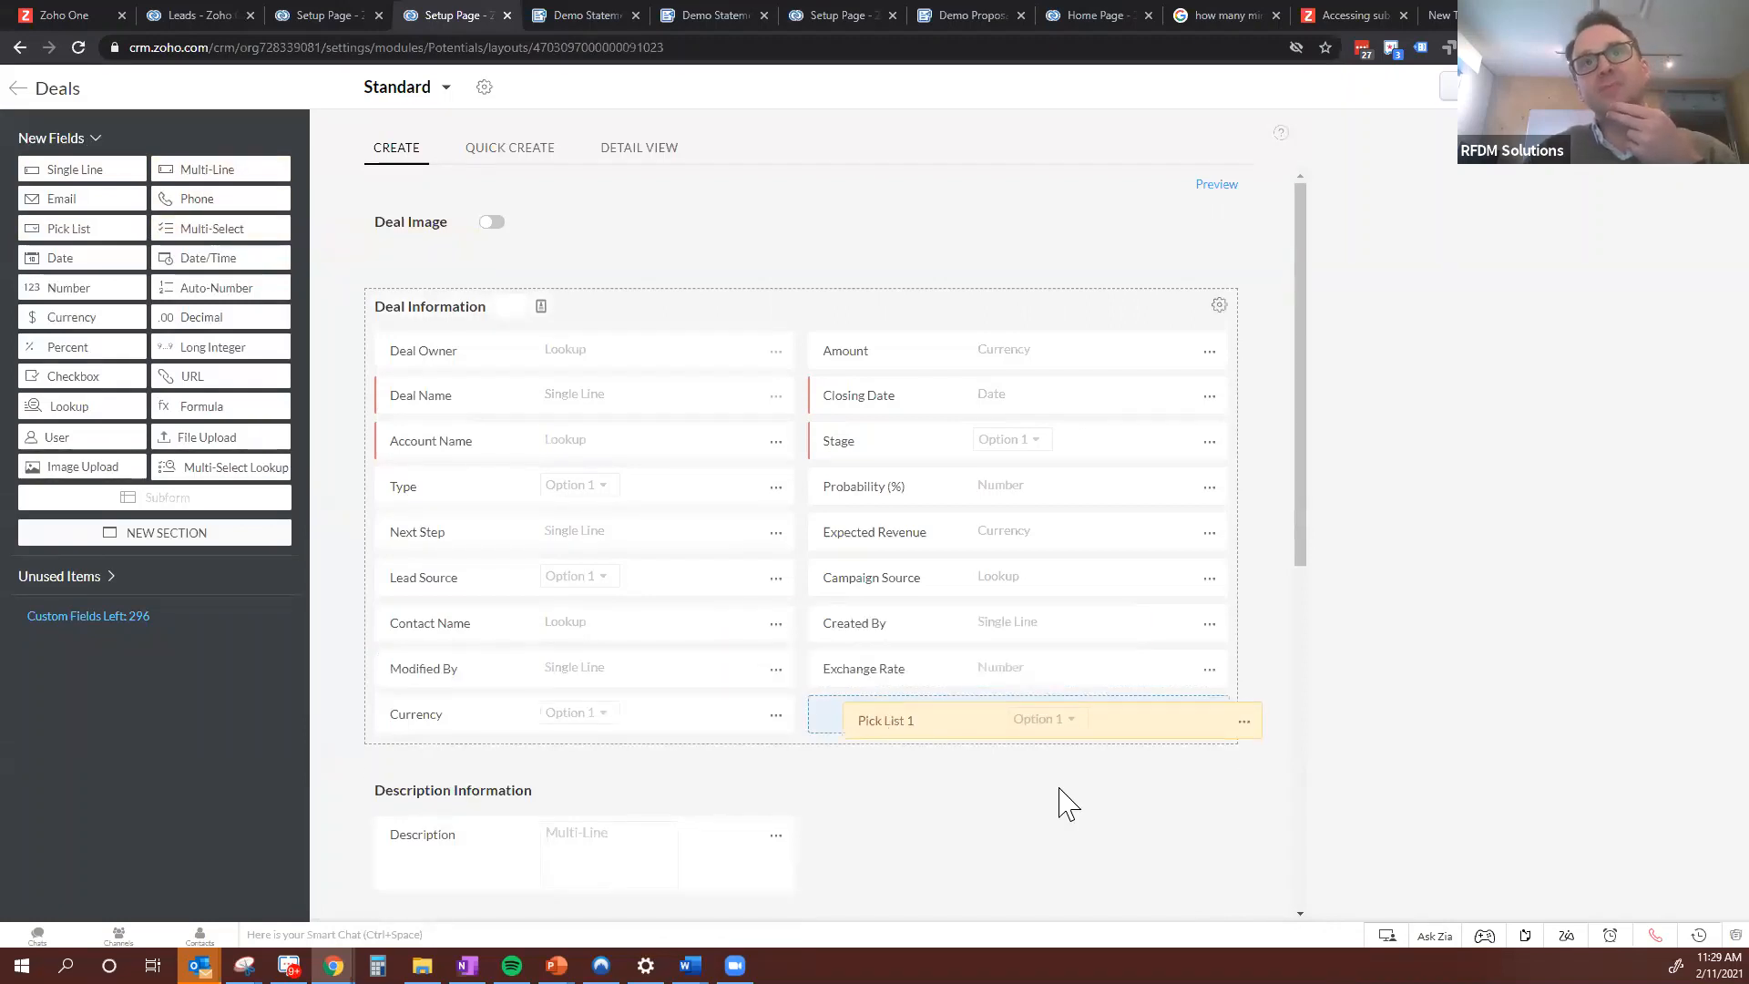
{"action": "type", "text": "Cloud Platform"}
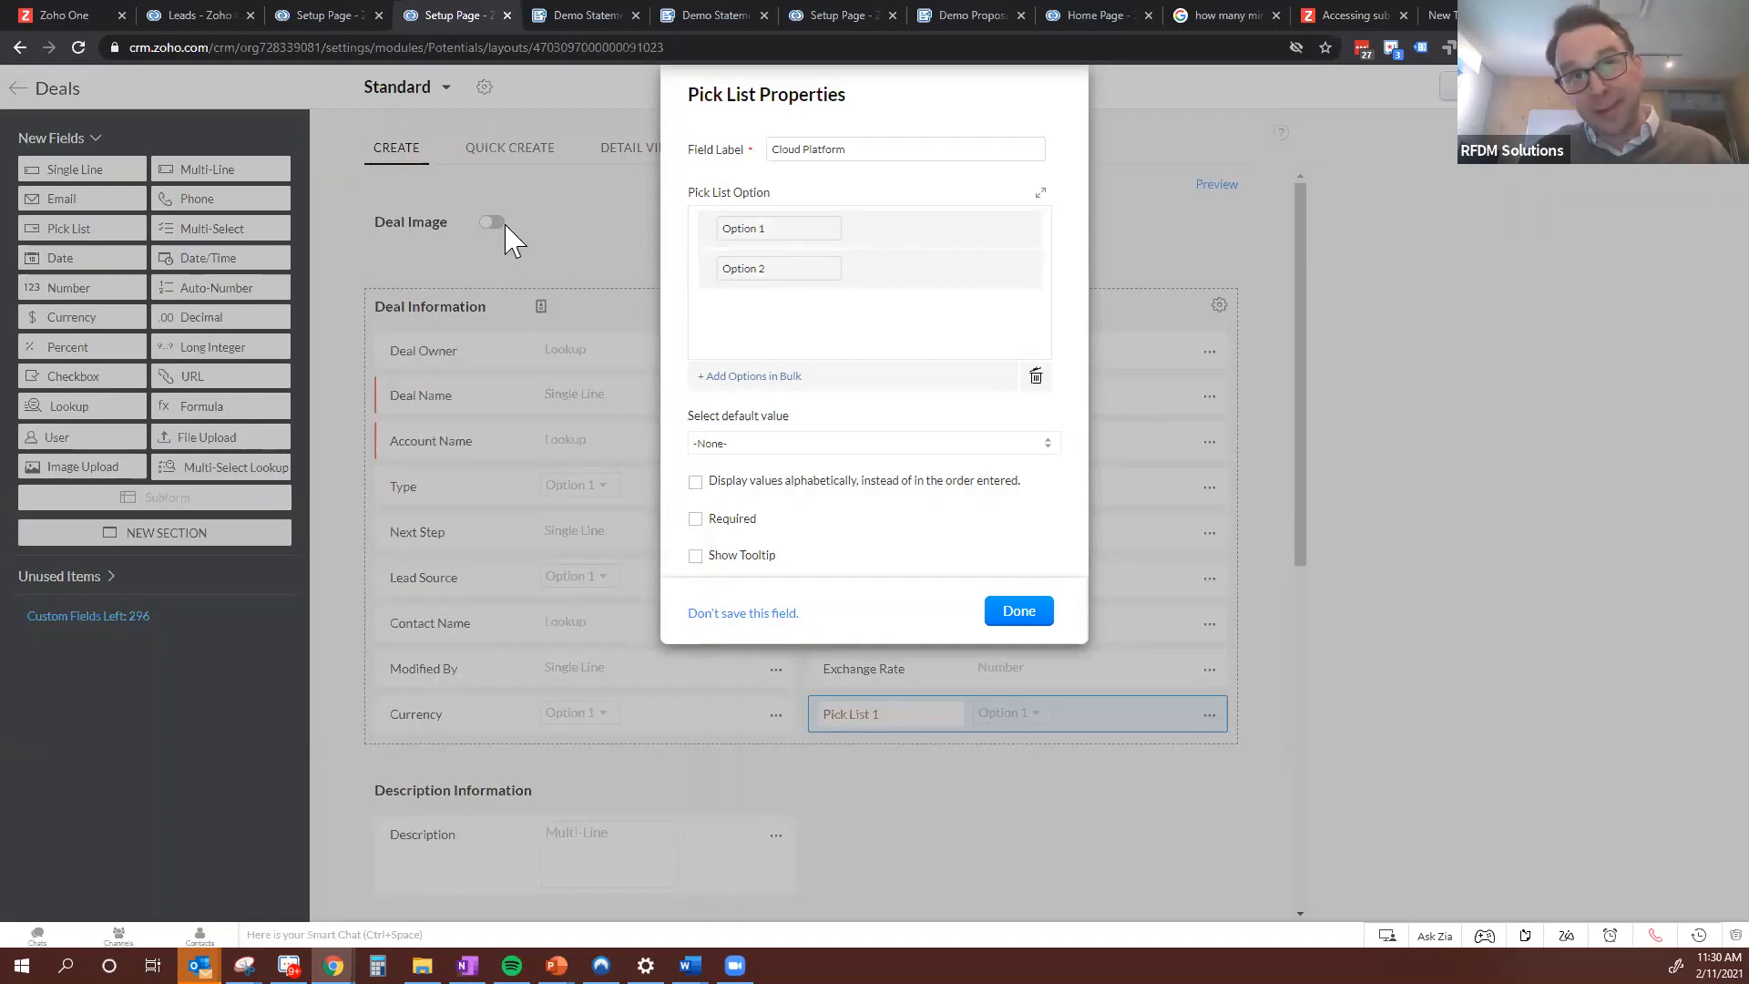
Open the RFDM Insurance Solutions lead record in another browser tab and check the options of its Cloud Platform field
{"action": "left_click", "coordinate": [206, 16]}
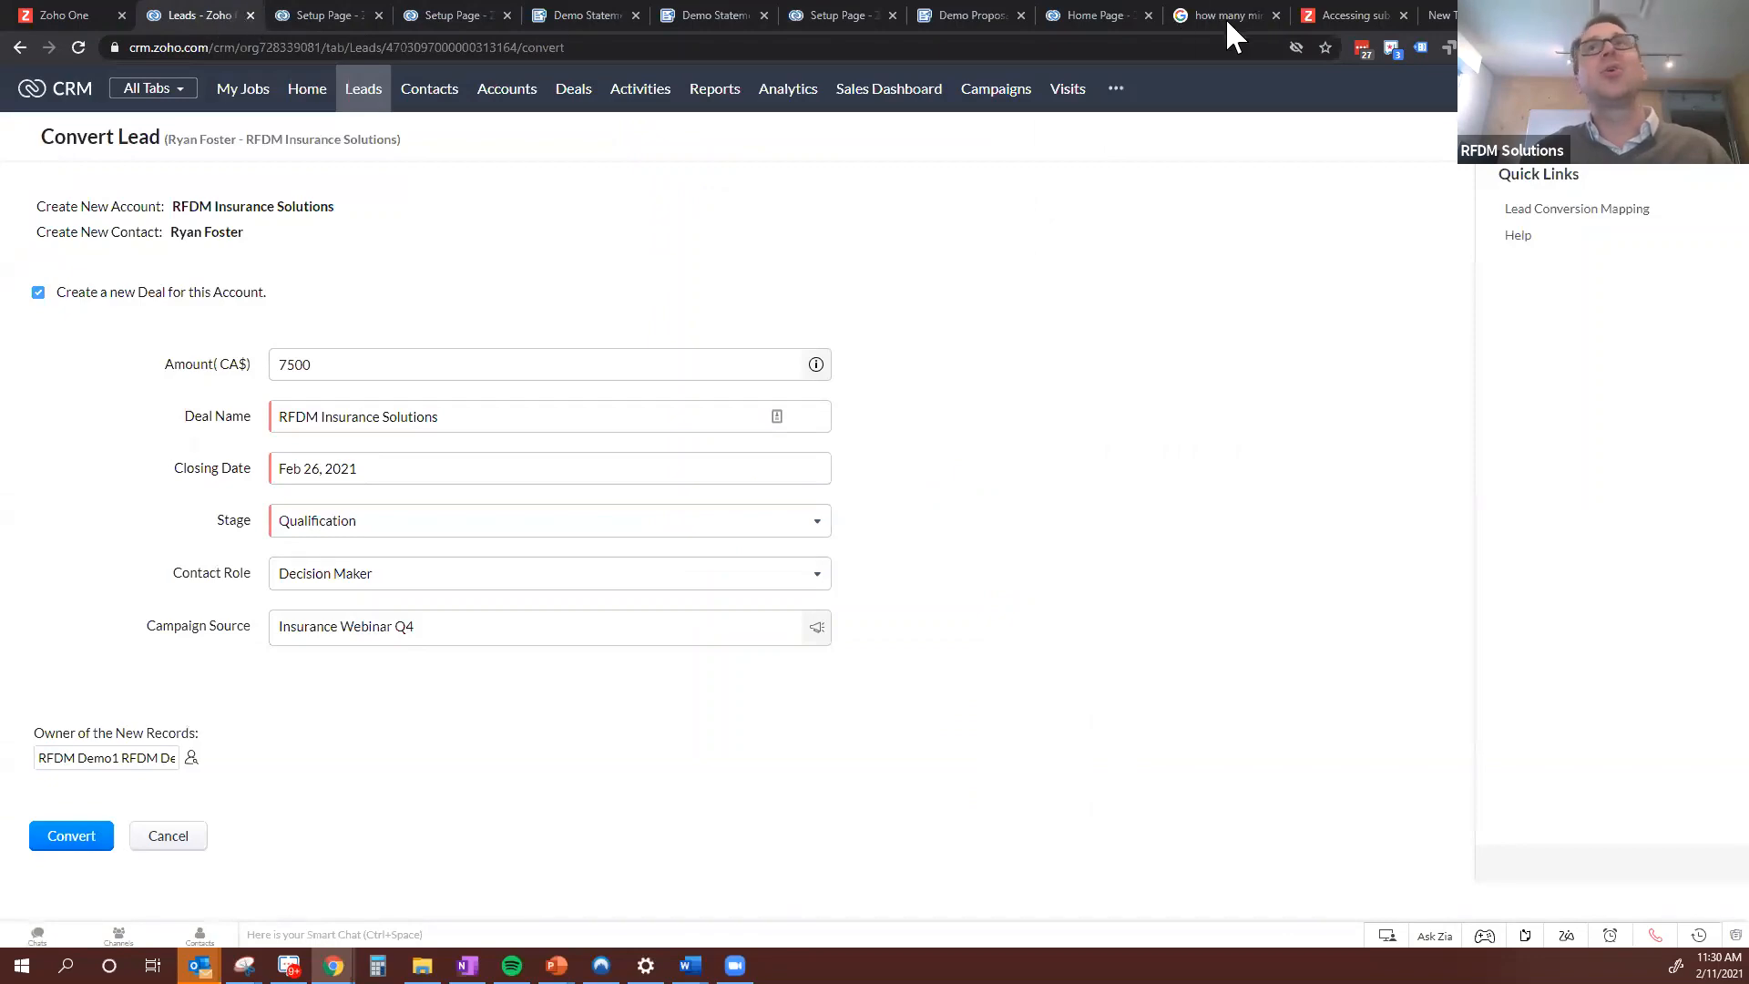
{"action": "left_click", "coordinate": [847, 16]}
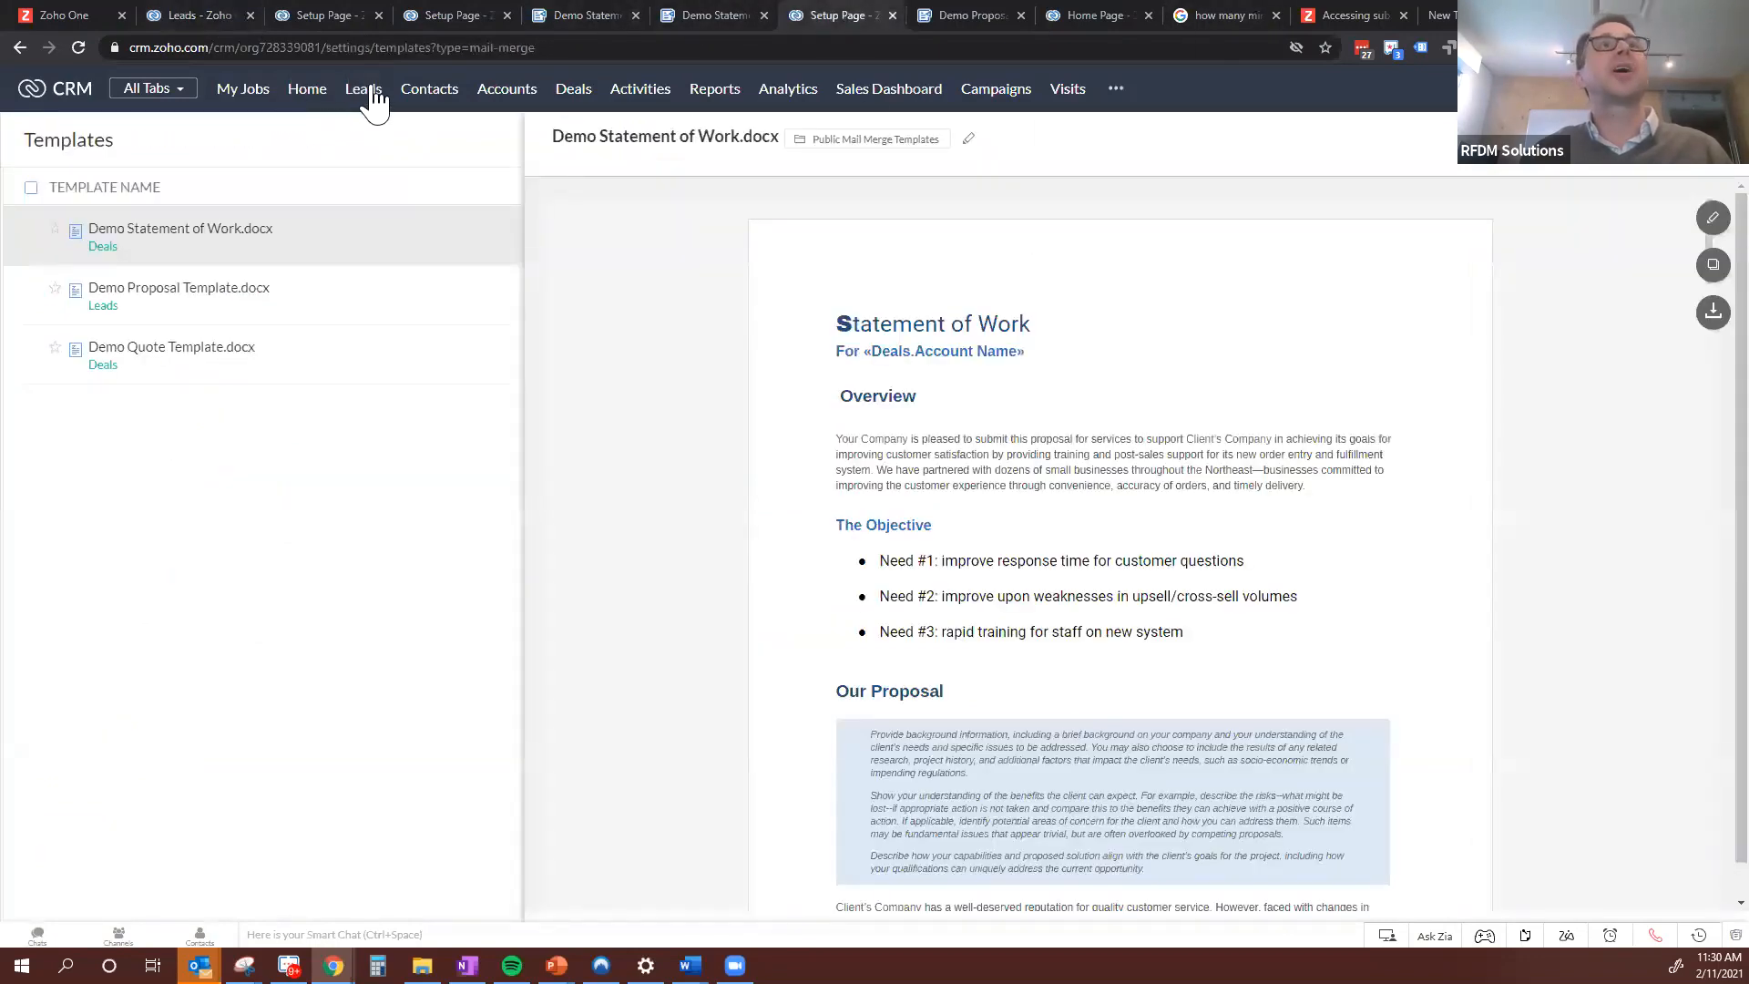
{"action": "left_click", "coordinate": [369, 100]}
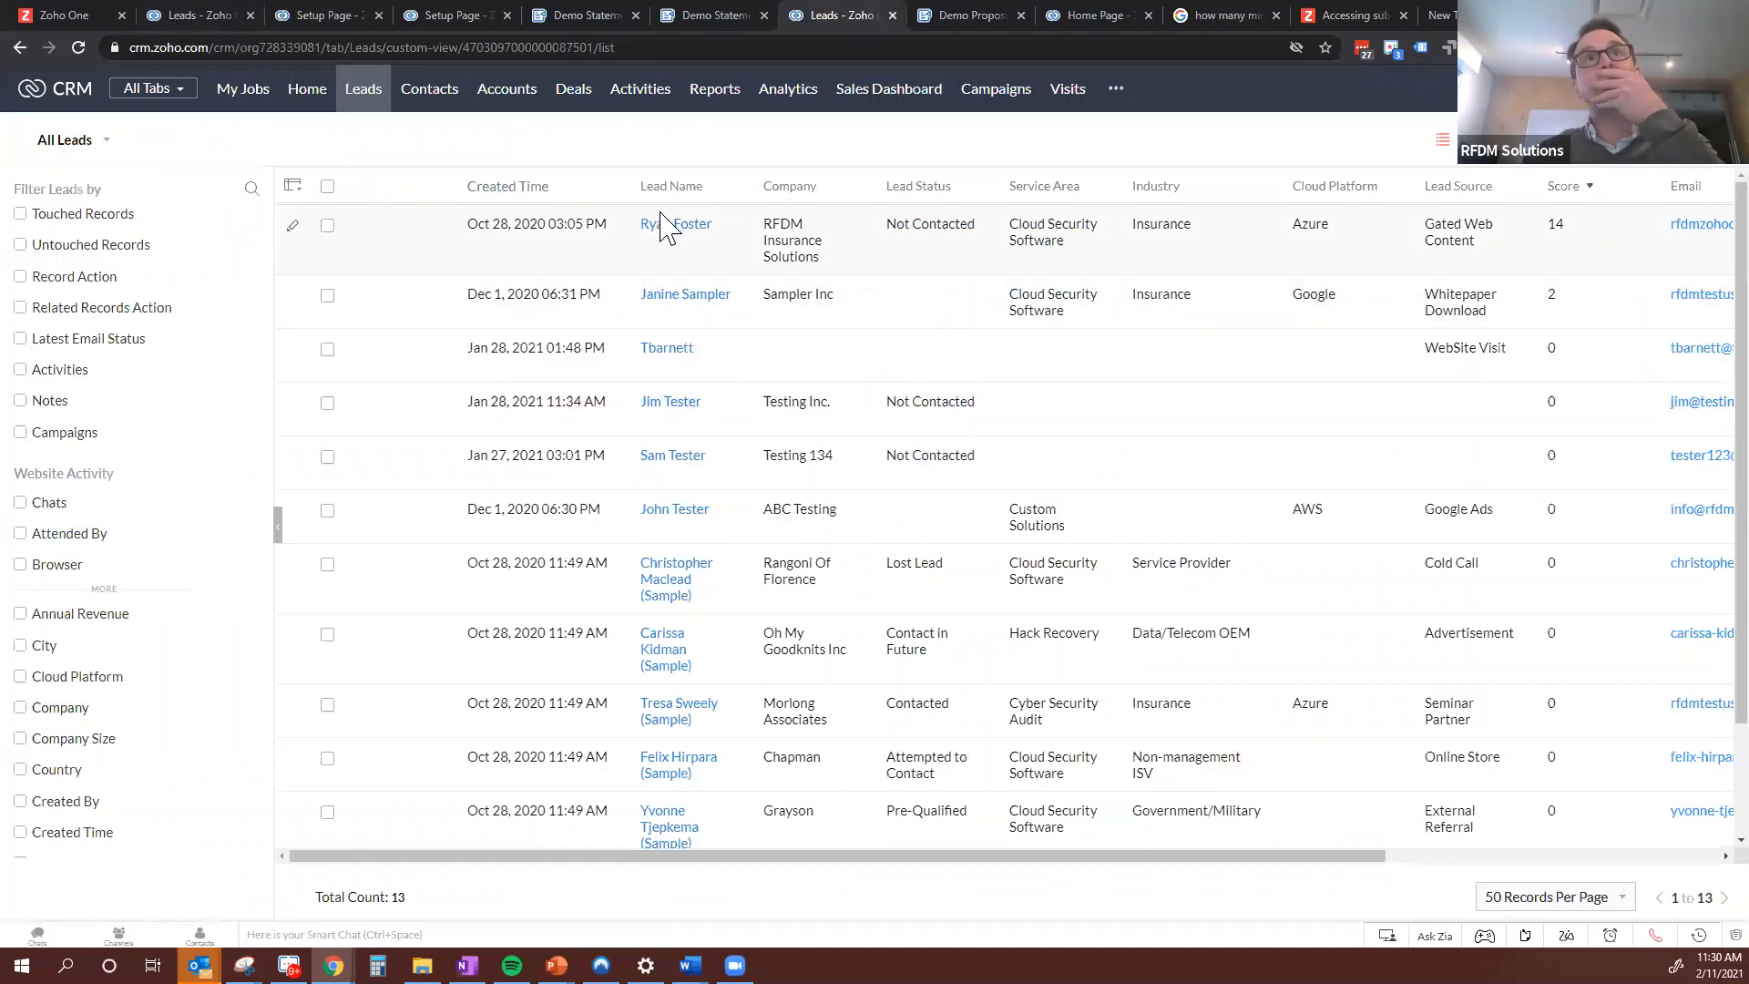
{"action": "left_click", "coordinate": [675, 235]}
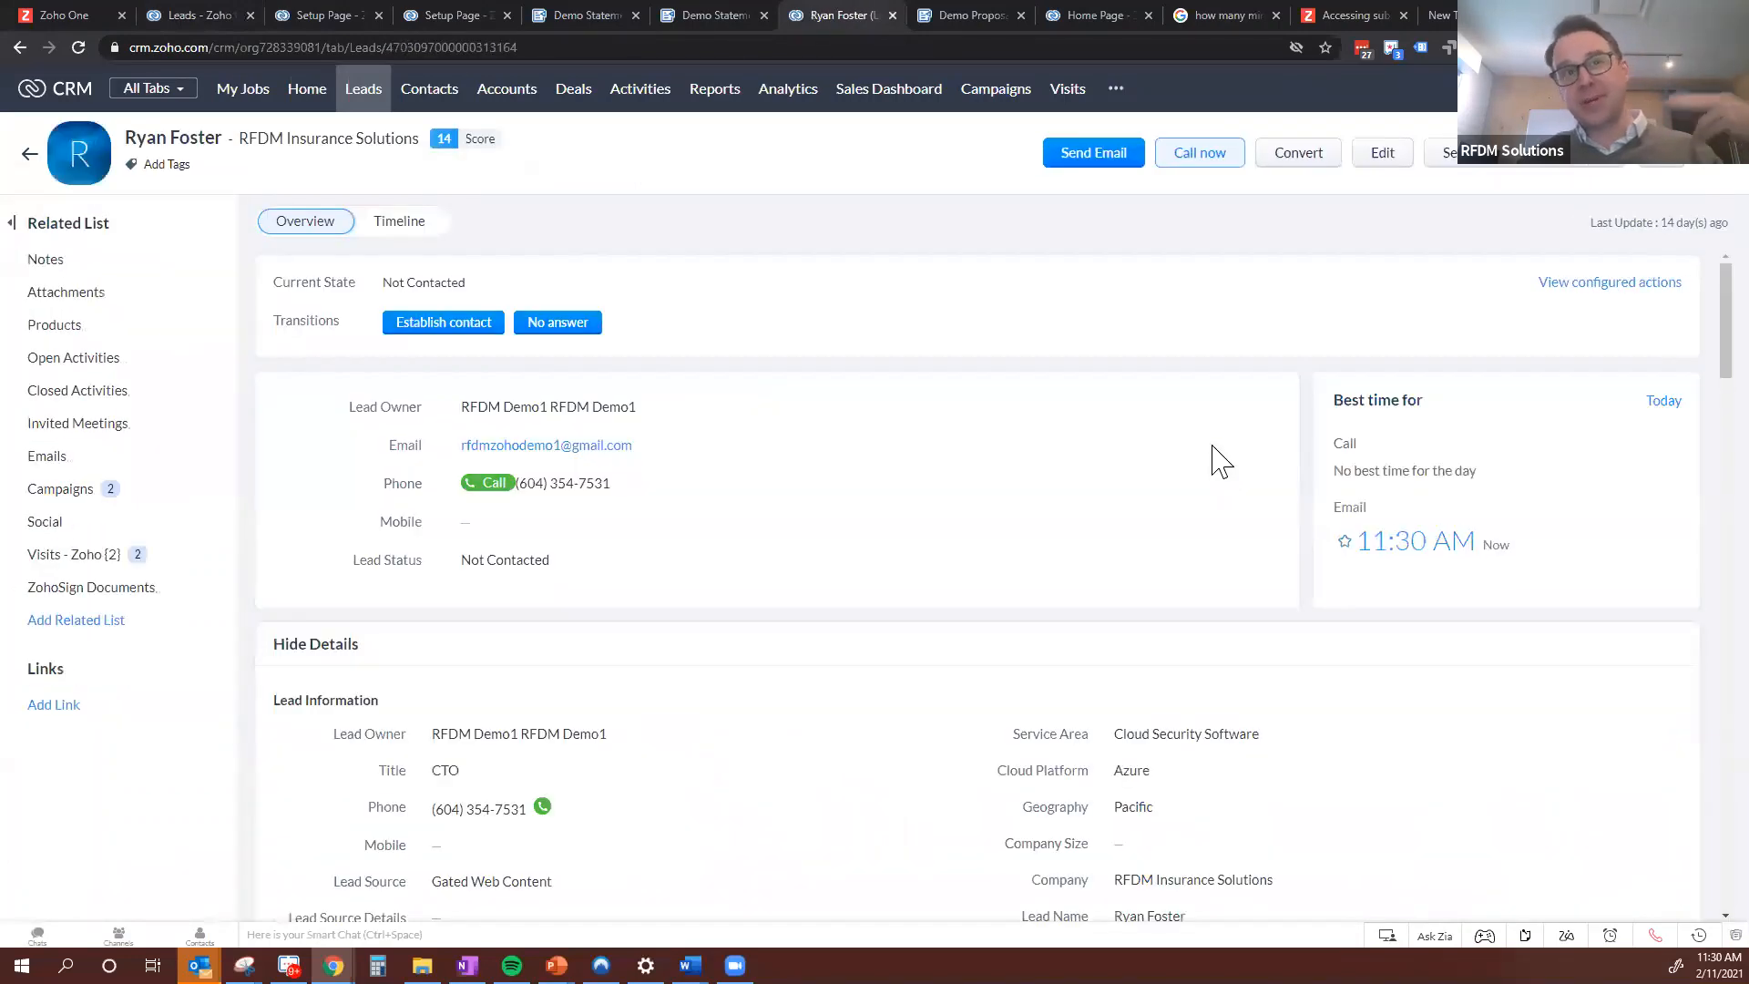
{"action": "scroll", "coordinate": [908, 458], "scroll_direction": "down", "scroll_amount": 2}
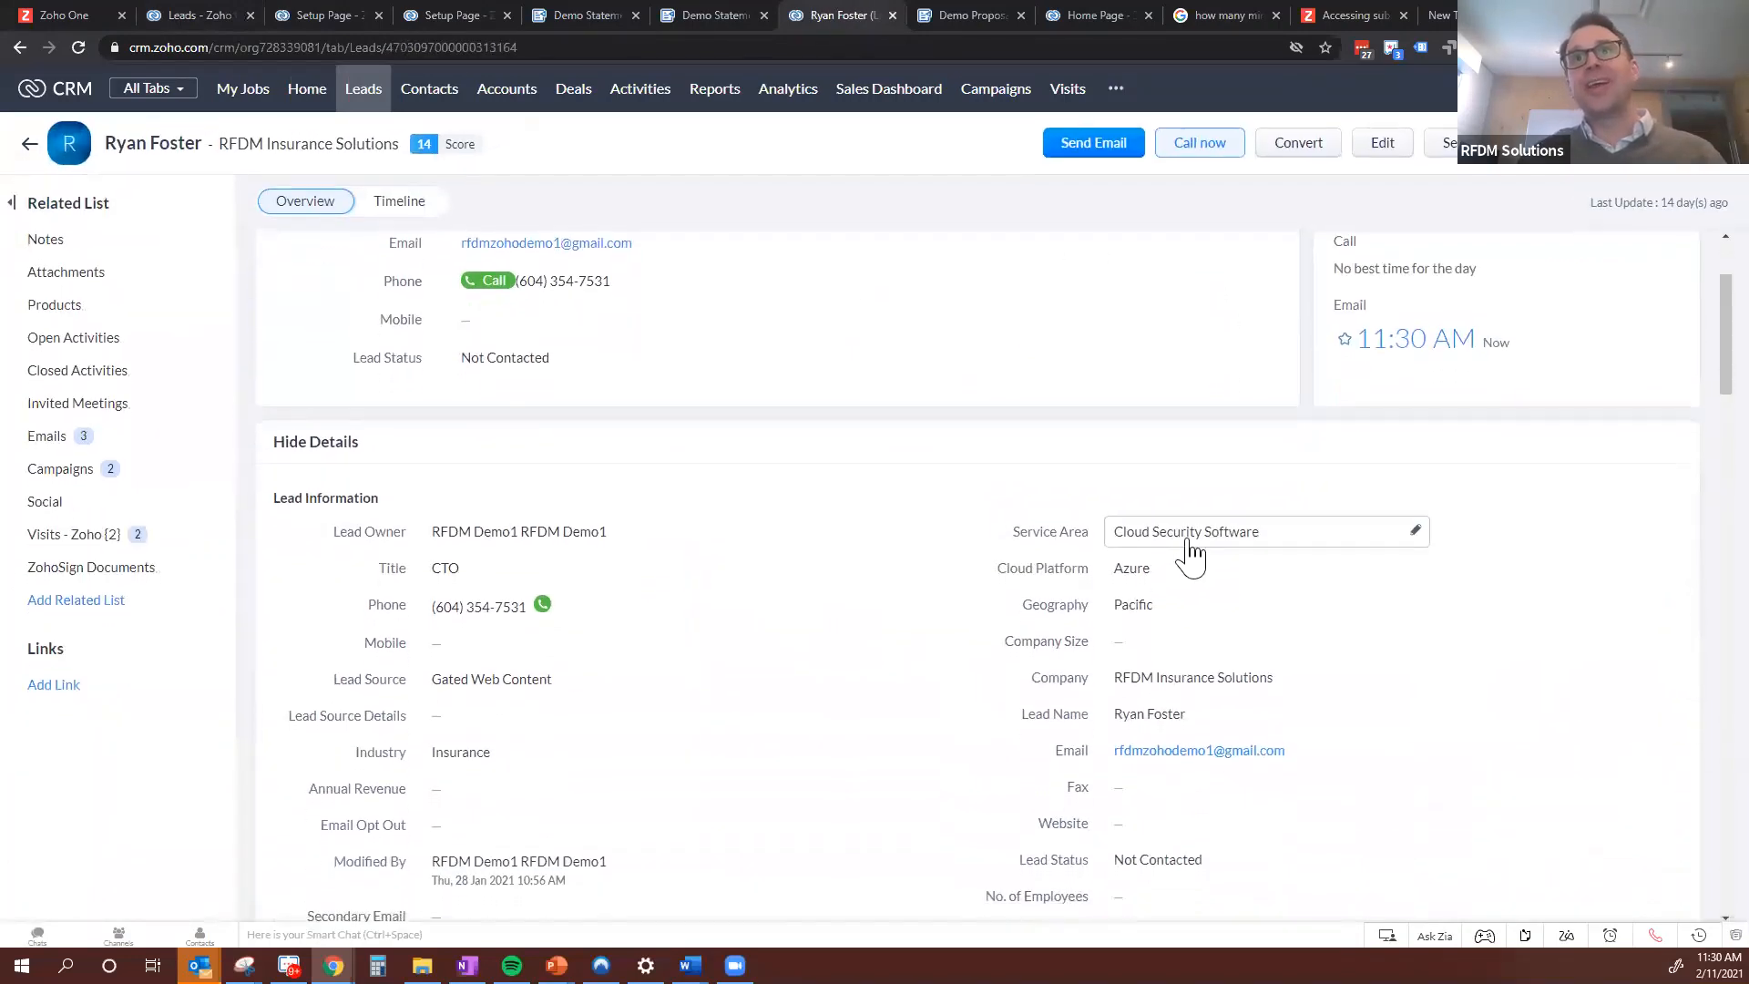
{"action": "scroll", "coordinate": [915, 461], "scroll_direction": "down", "scroll_amount": 1}
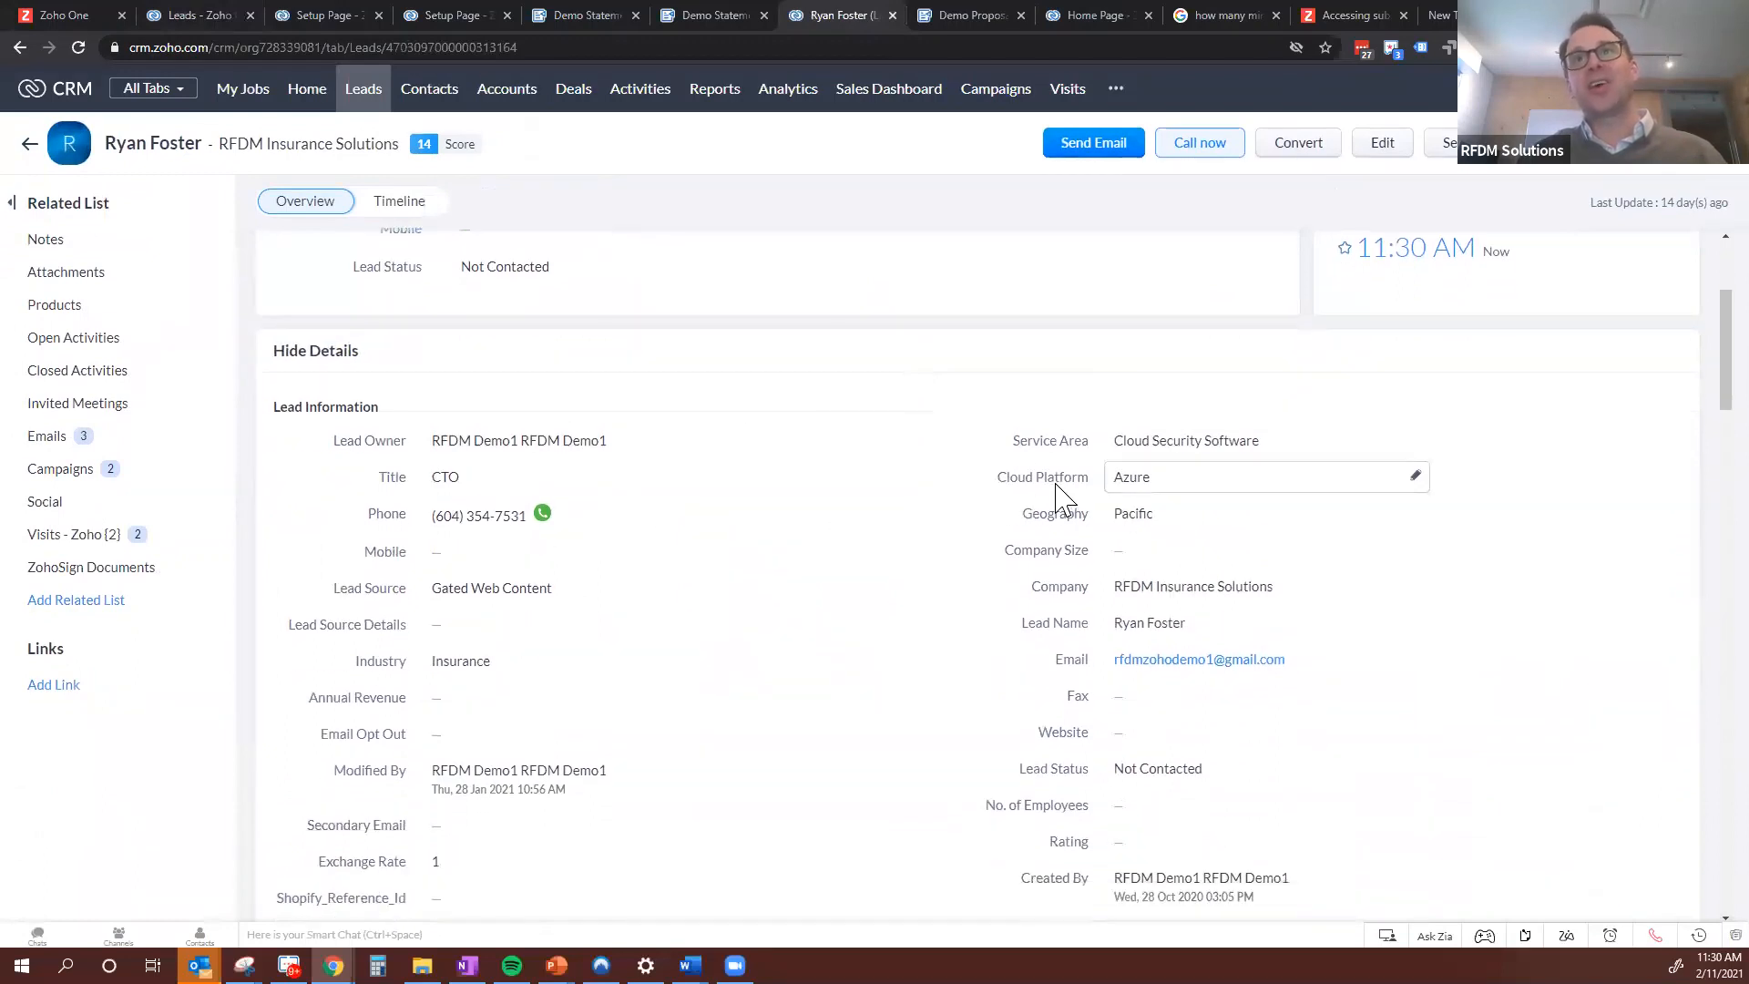
{"action": "left_click", "coordinate": [1358, 492]}
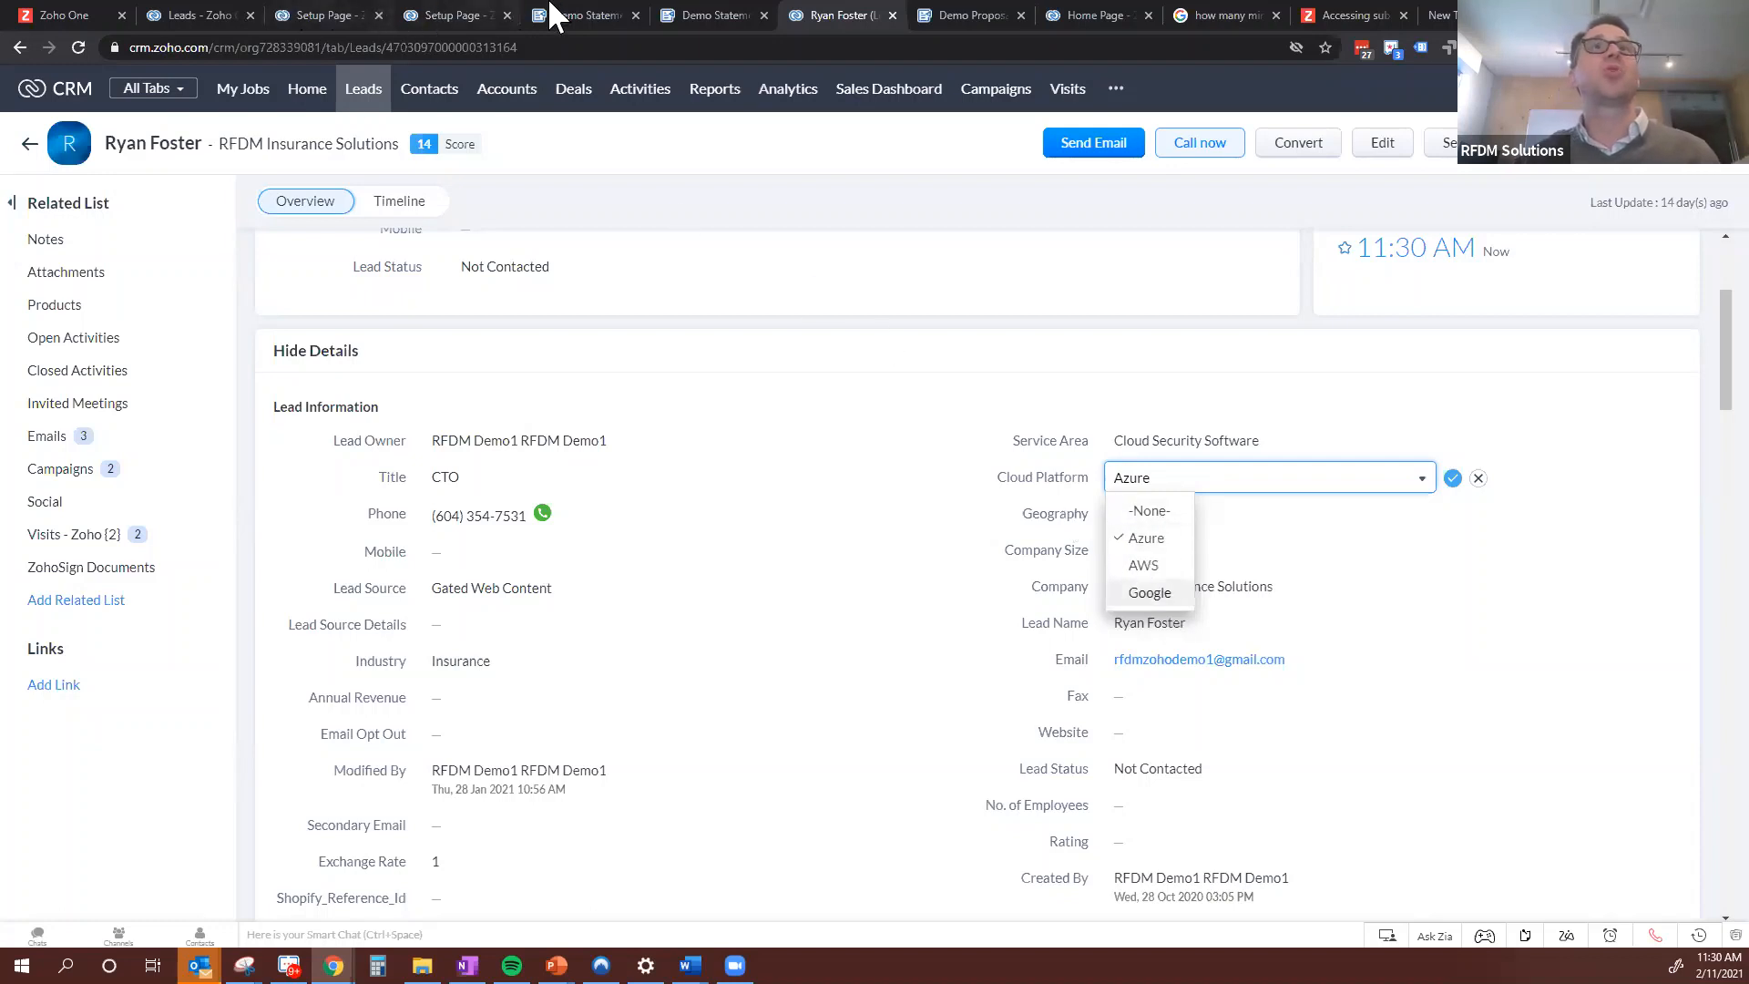
Give the deal's Cloud Platform pick list the options Azure, AWS and Google, and finish the field
{"action": "left_click", "coordinate": [474, 18]}
{"action": "left_click_drag", "start_coordinate": [816, 234], "coordinate": [702, 271]}
{"action": "type", "text": "Azur"}
{"action": "type", "text": "e"}
{"action": "type", "text": "AWS"}
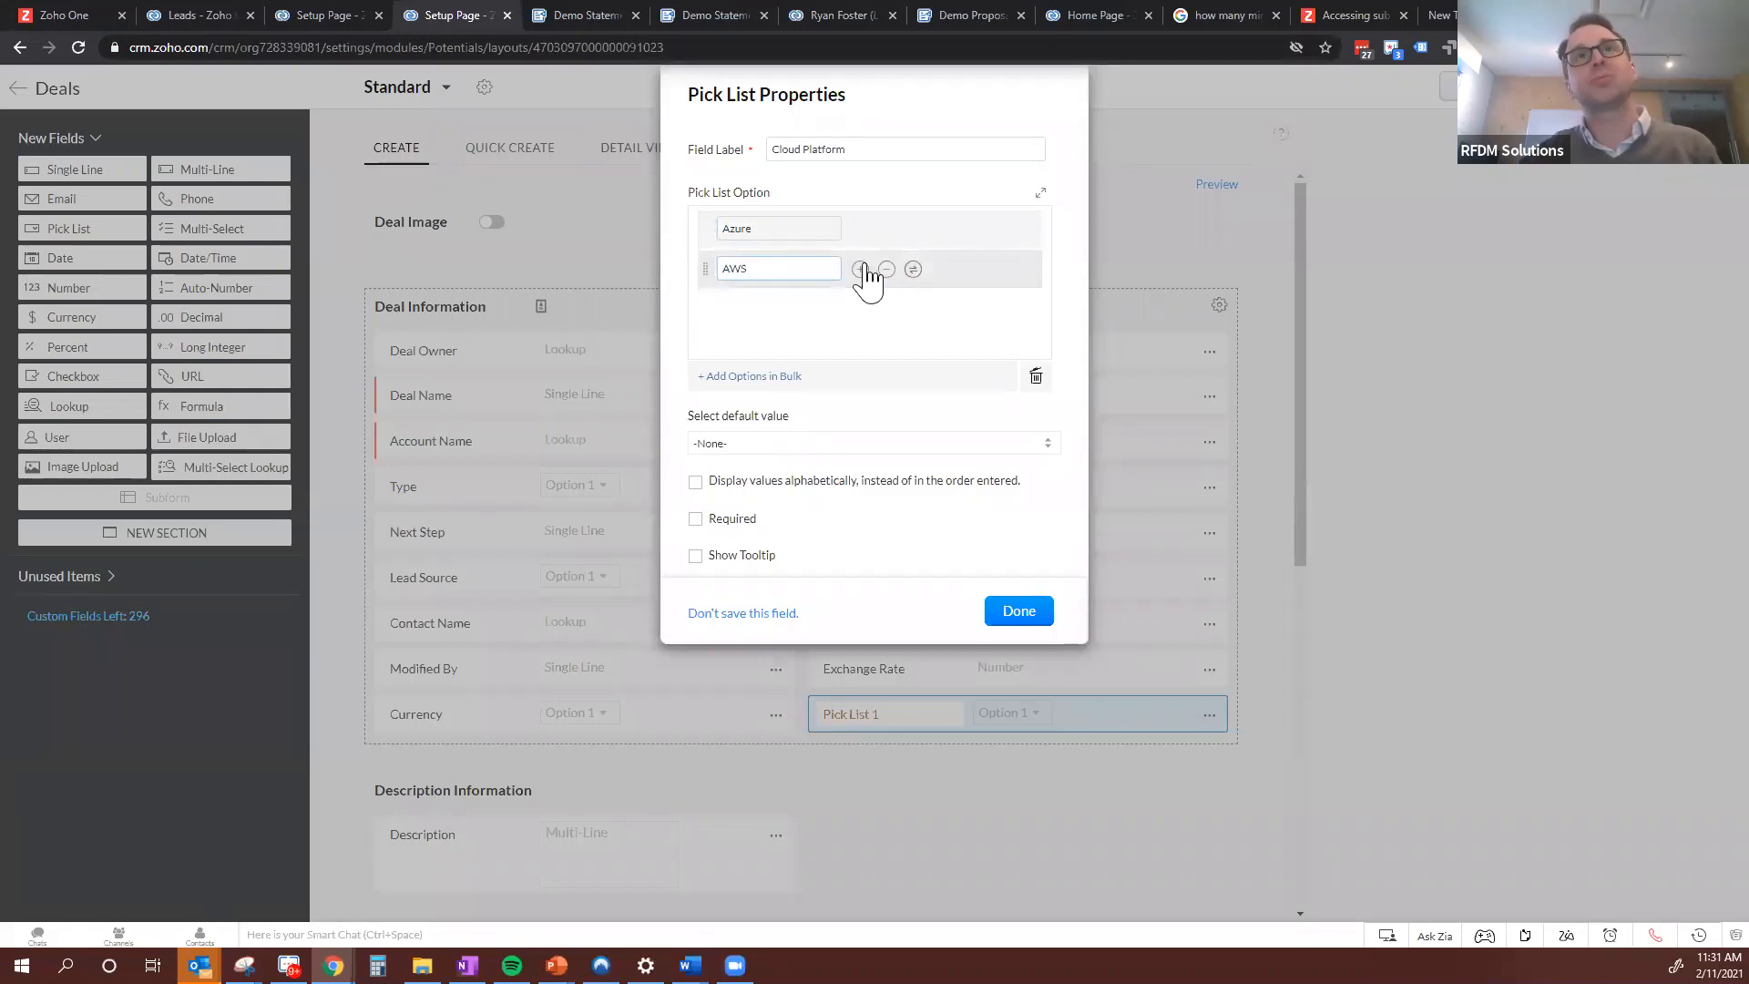
{"action": "left_click", "coordinate": [860, 269]}
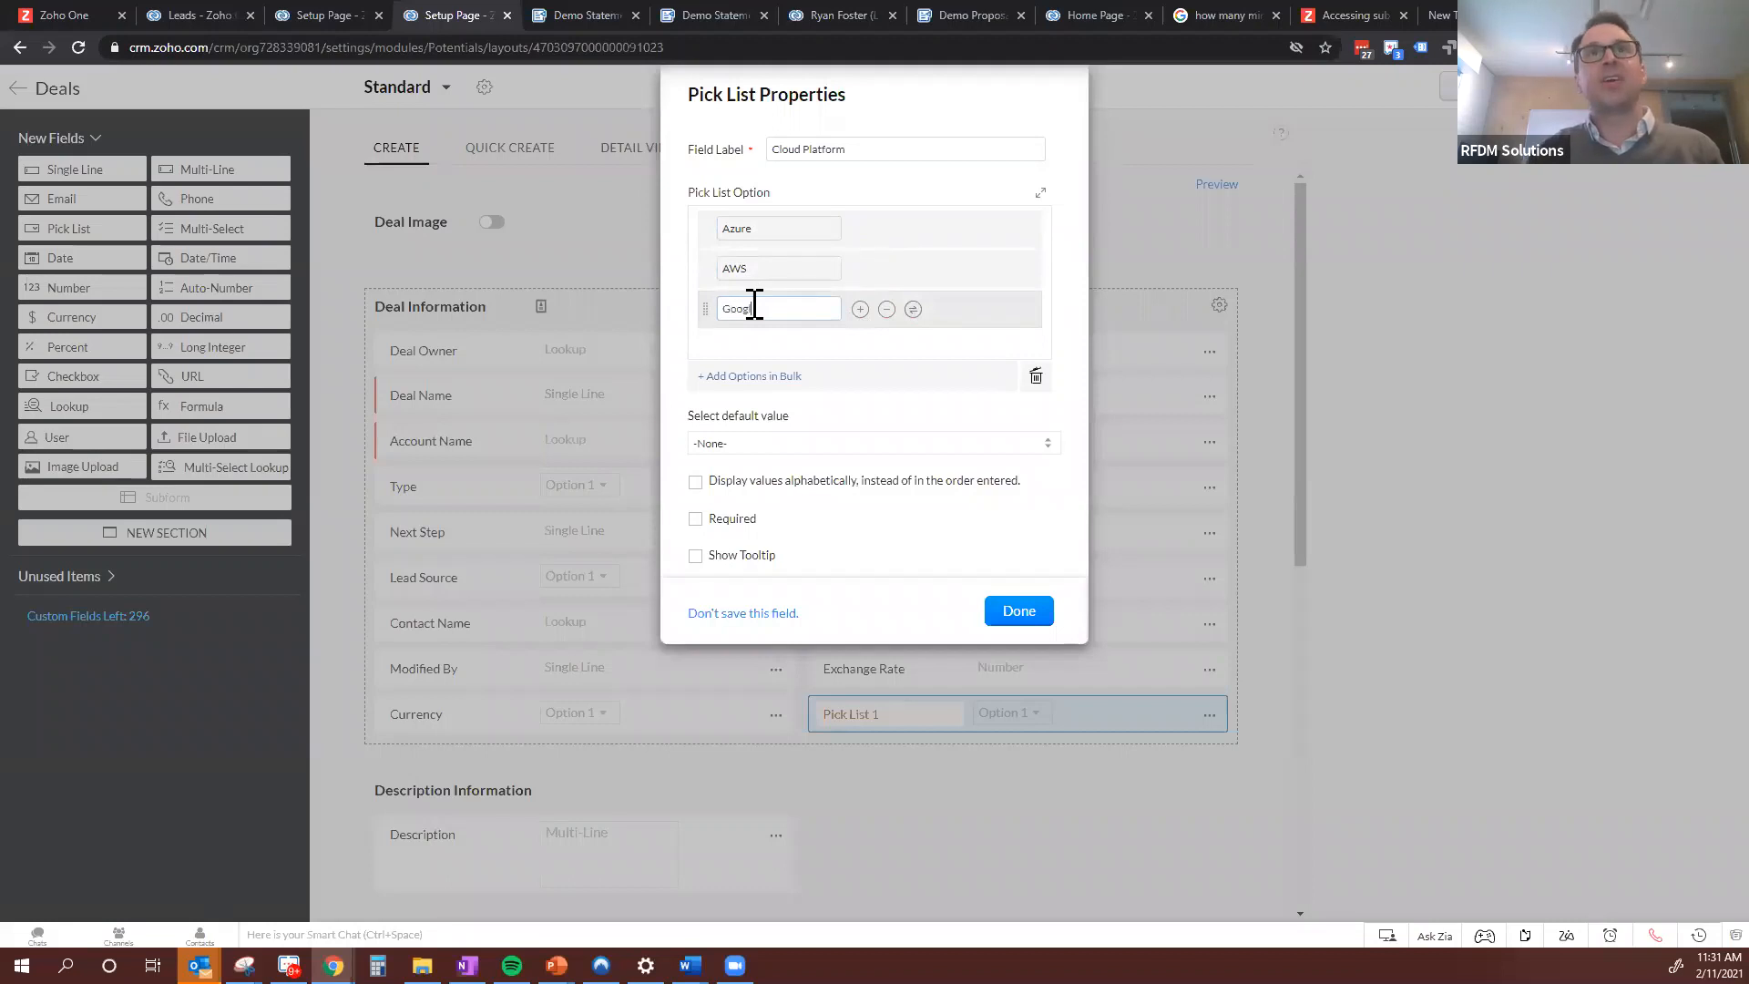
{"action": "left_click", "coordinate": [1018, 608]}
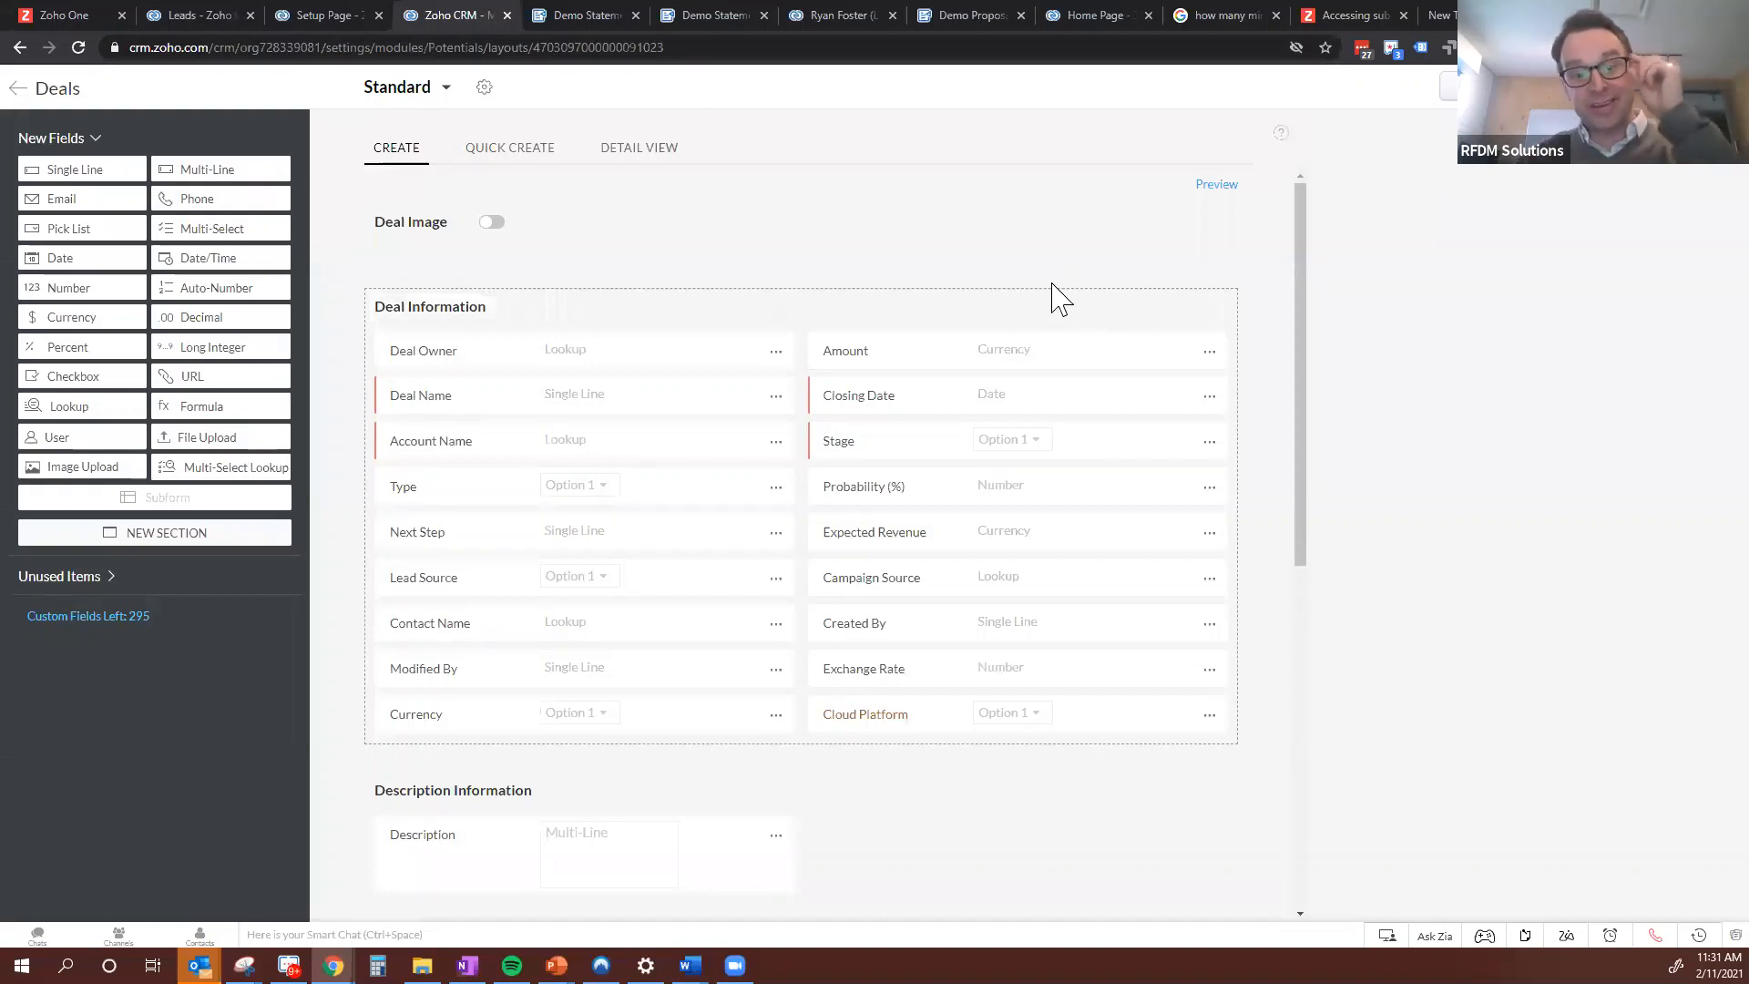
Reload the lead conversion mapping page and map the lead's Cloud Platform field to the deal's Cloud Platform field
{"action": "left_click", "coordinate": [216, 23]}
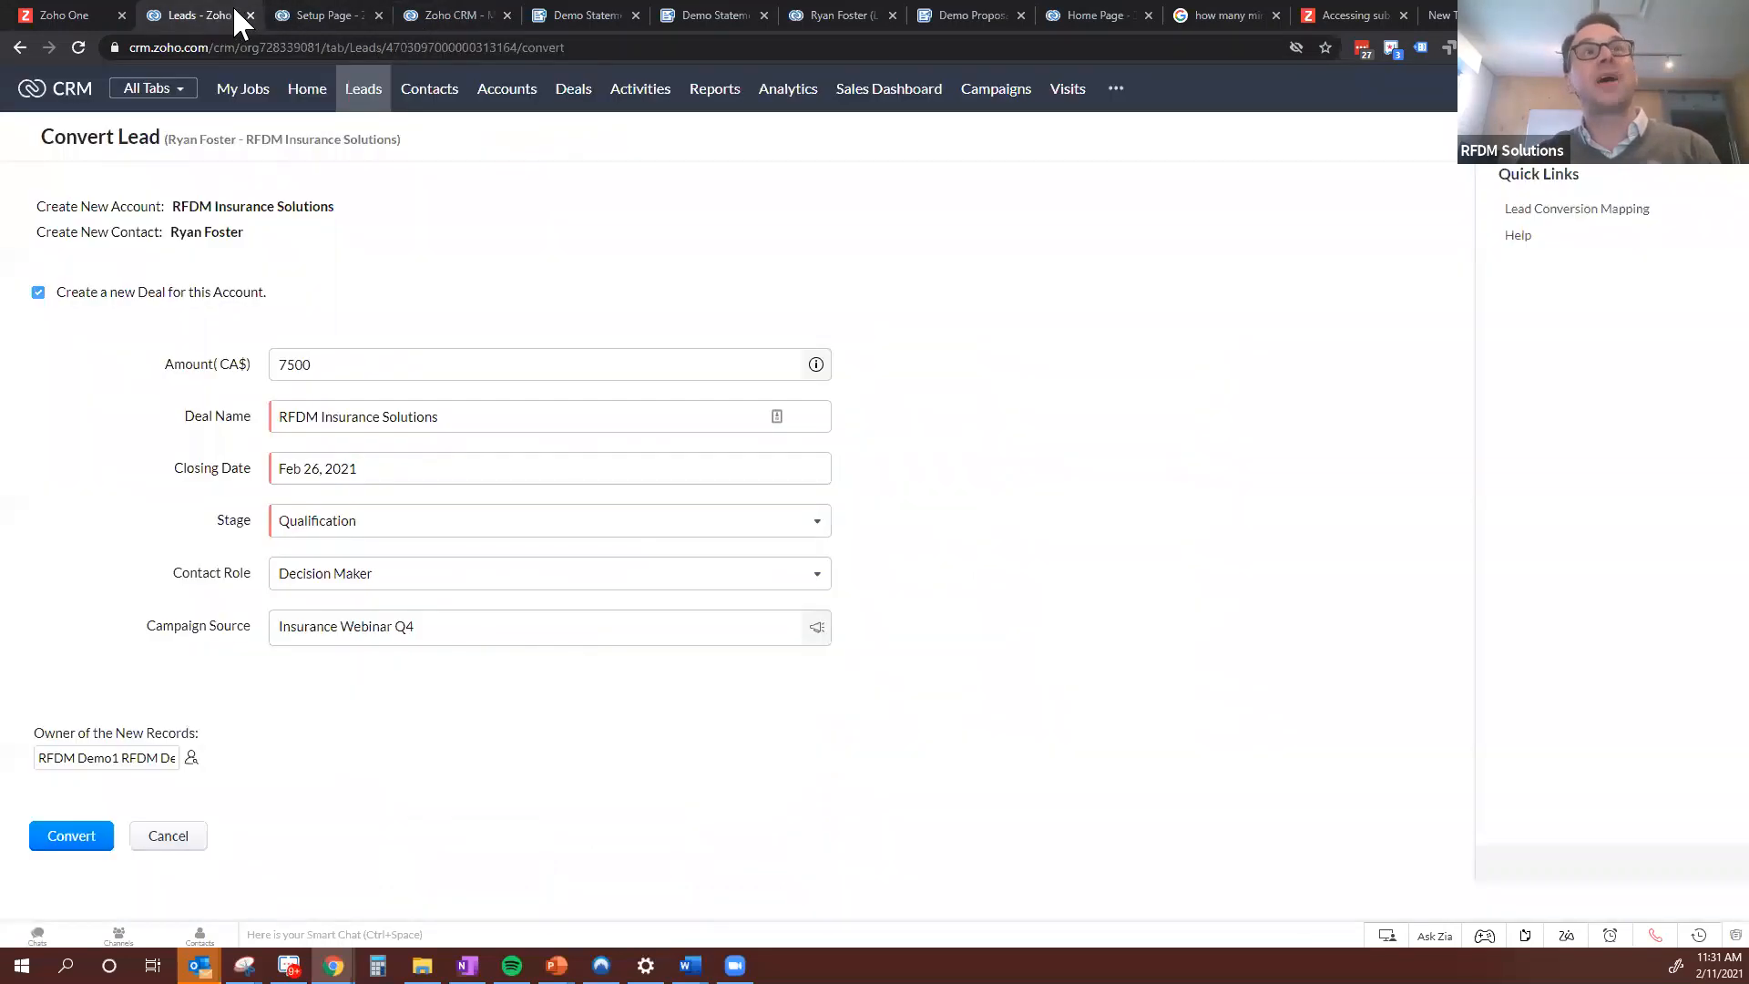
{"action": "left_click", "coordinate": [325, 23]}
{"action": "scroll", "coordinate": [792, 383], "scroll_direction": "down", "scroll_amount": 1}
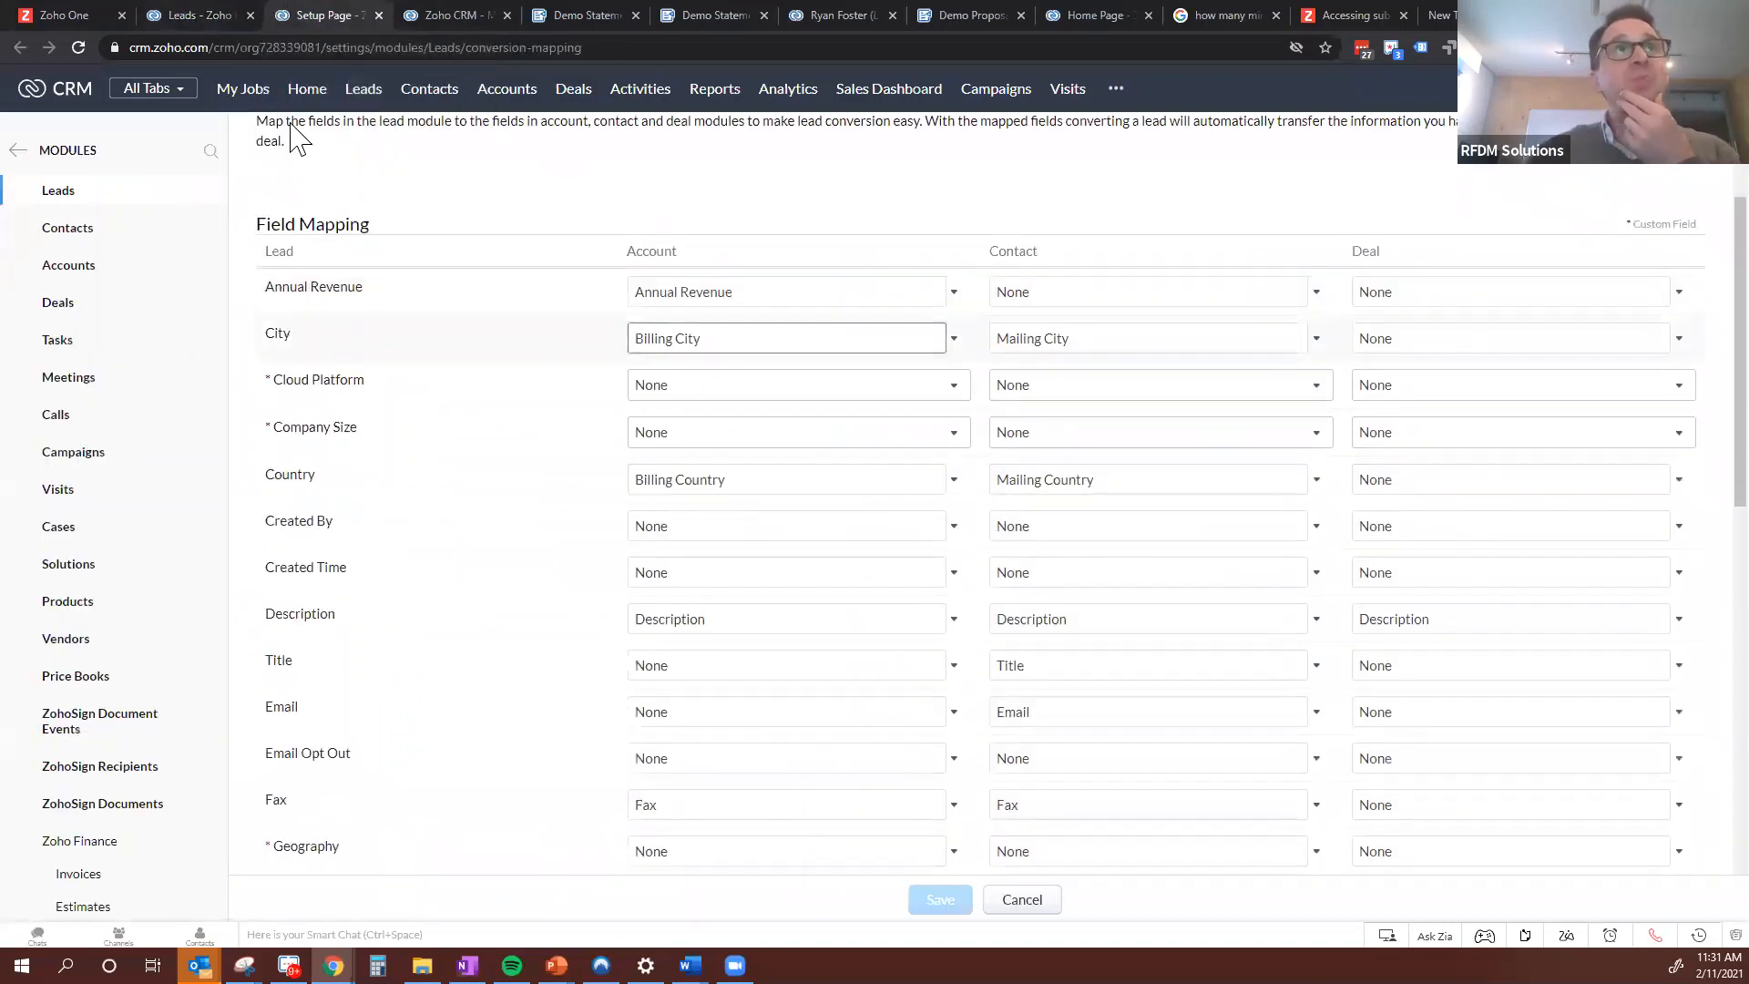
{"action": "left_click", "coordinate": [80, 46]}
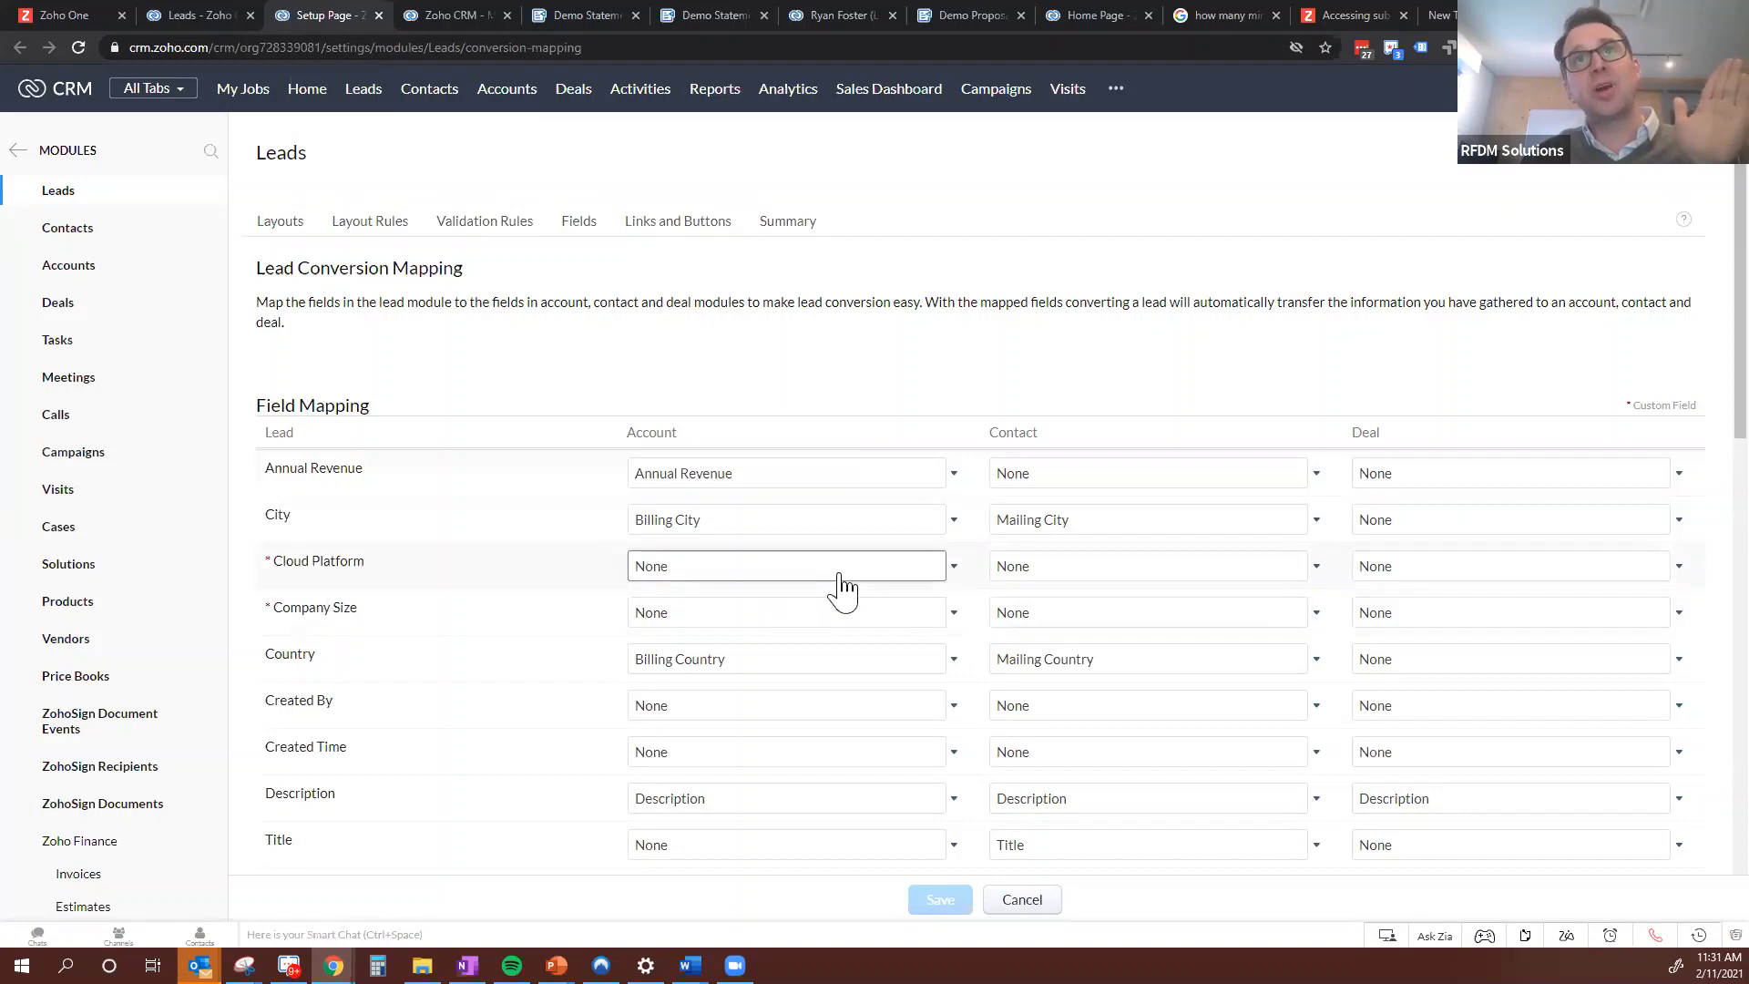
{"action": "left_click", "coordinate": [1418, 568]}
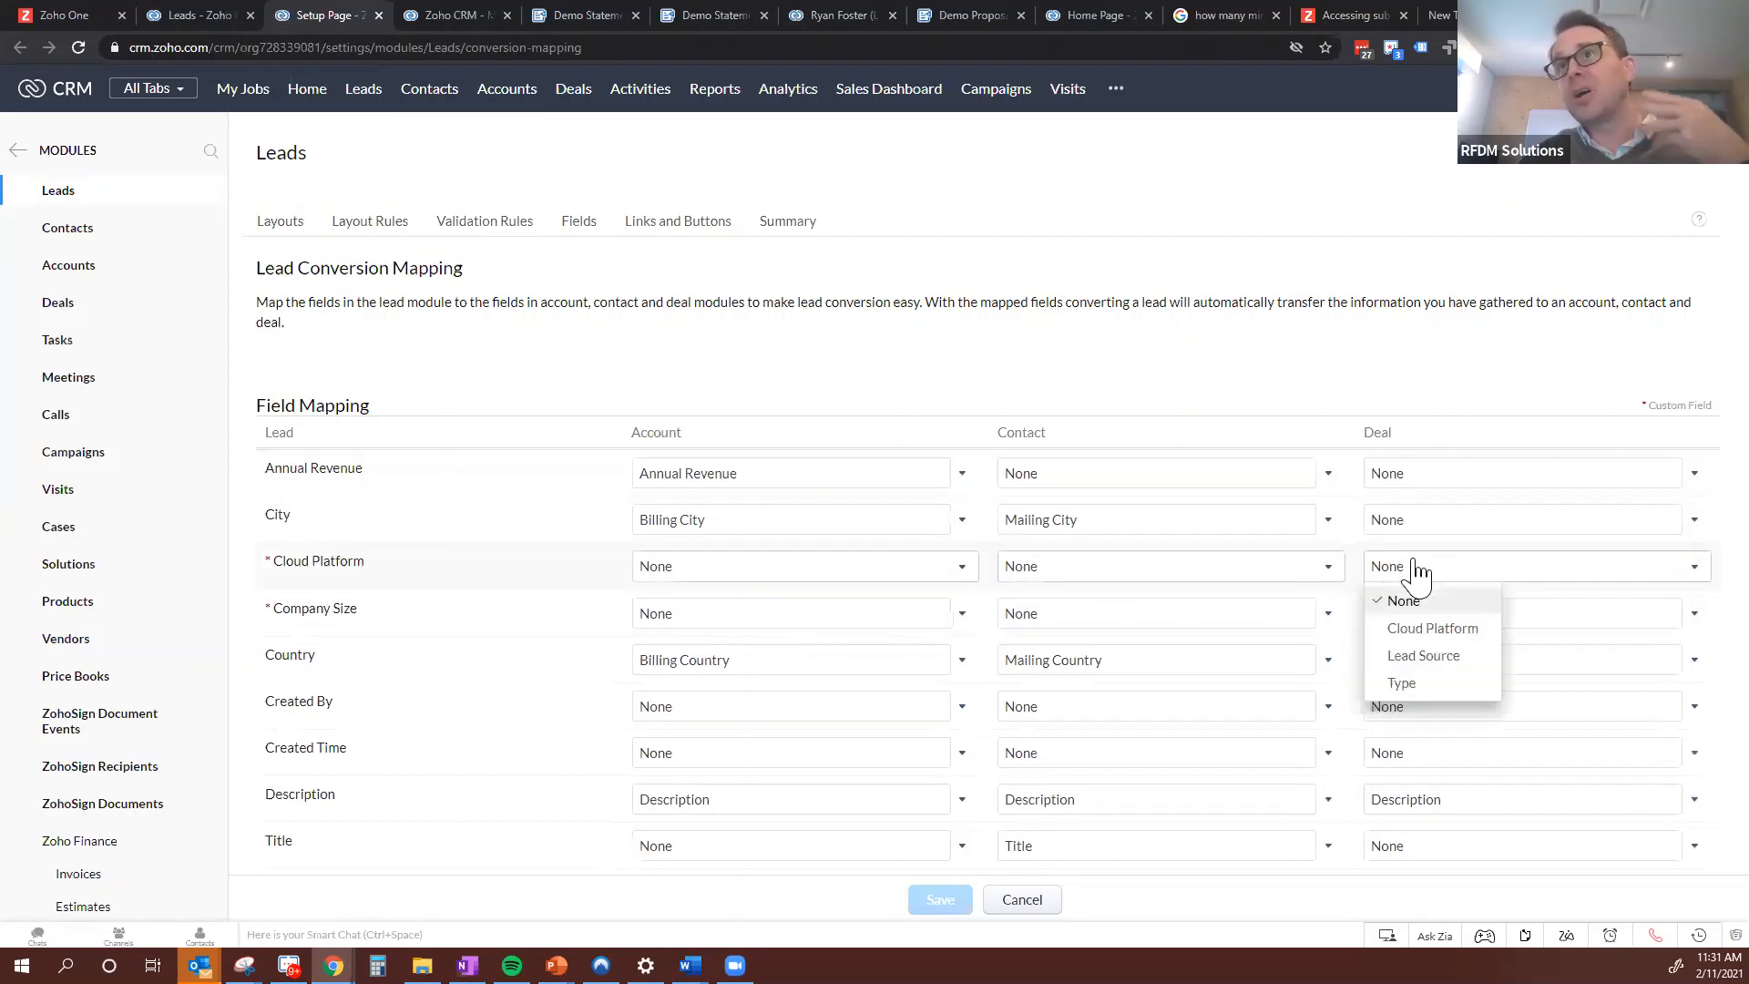
{"action": "left_click", "coordinate": [1445, 630]}
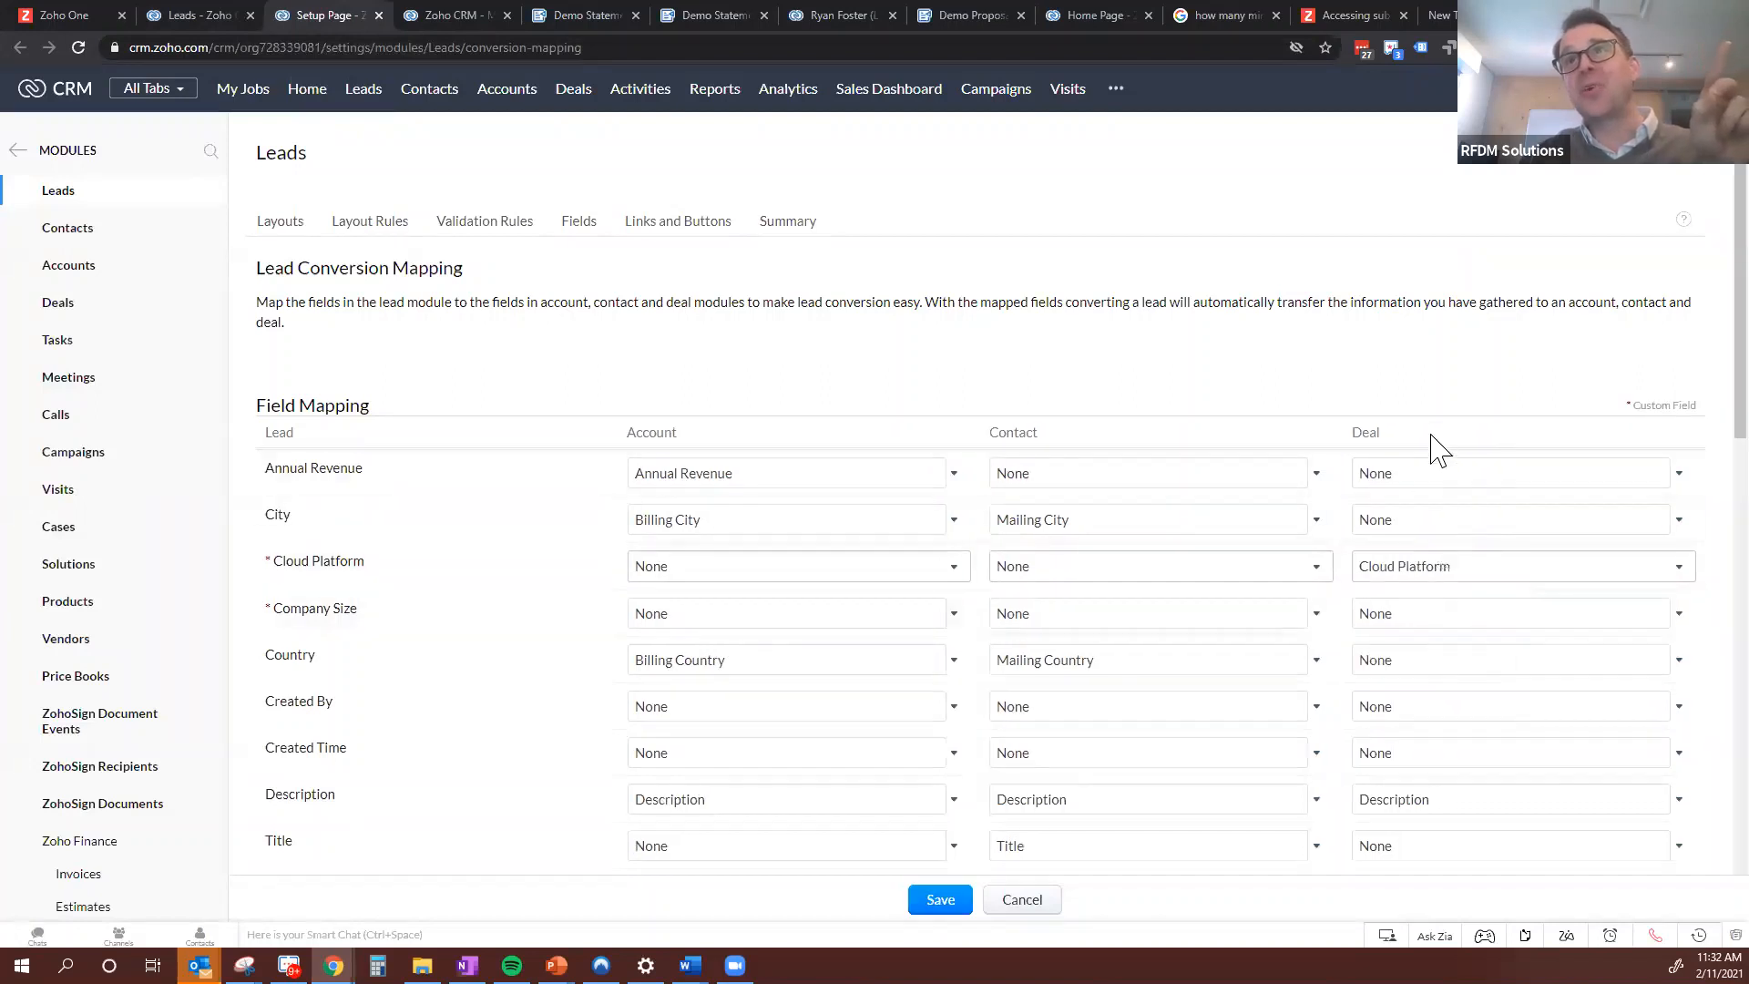
Review the remaining conversion mappings, including the account choices for Cloud Platform, and save the mapping
{"action": "left_click", "coordinate": [690, 572]}
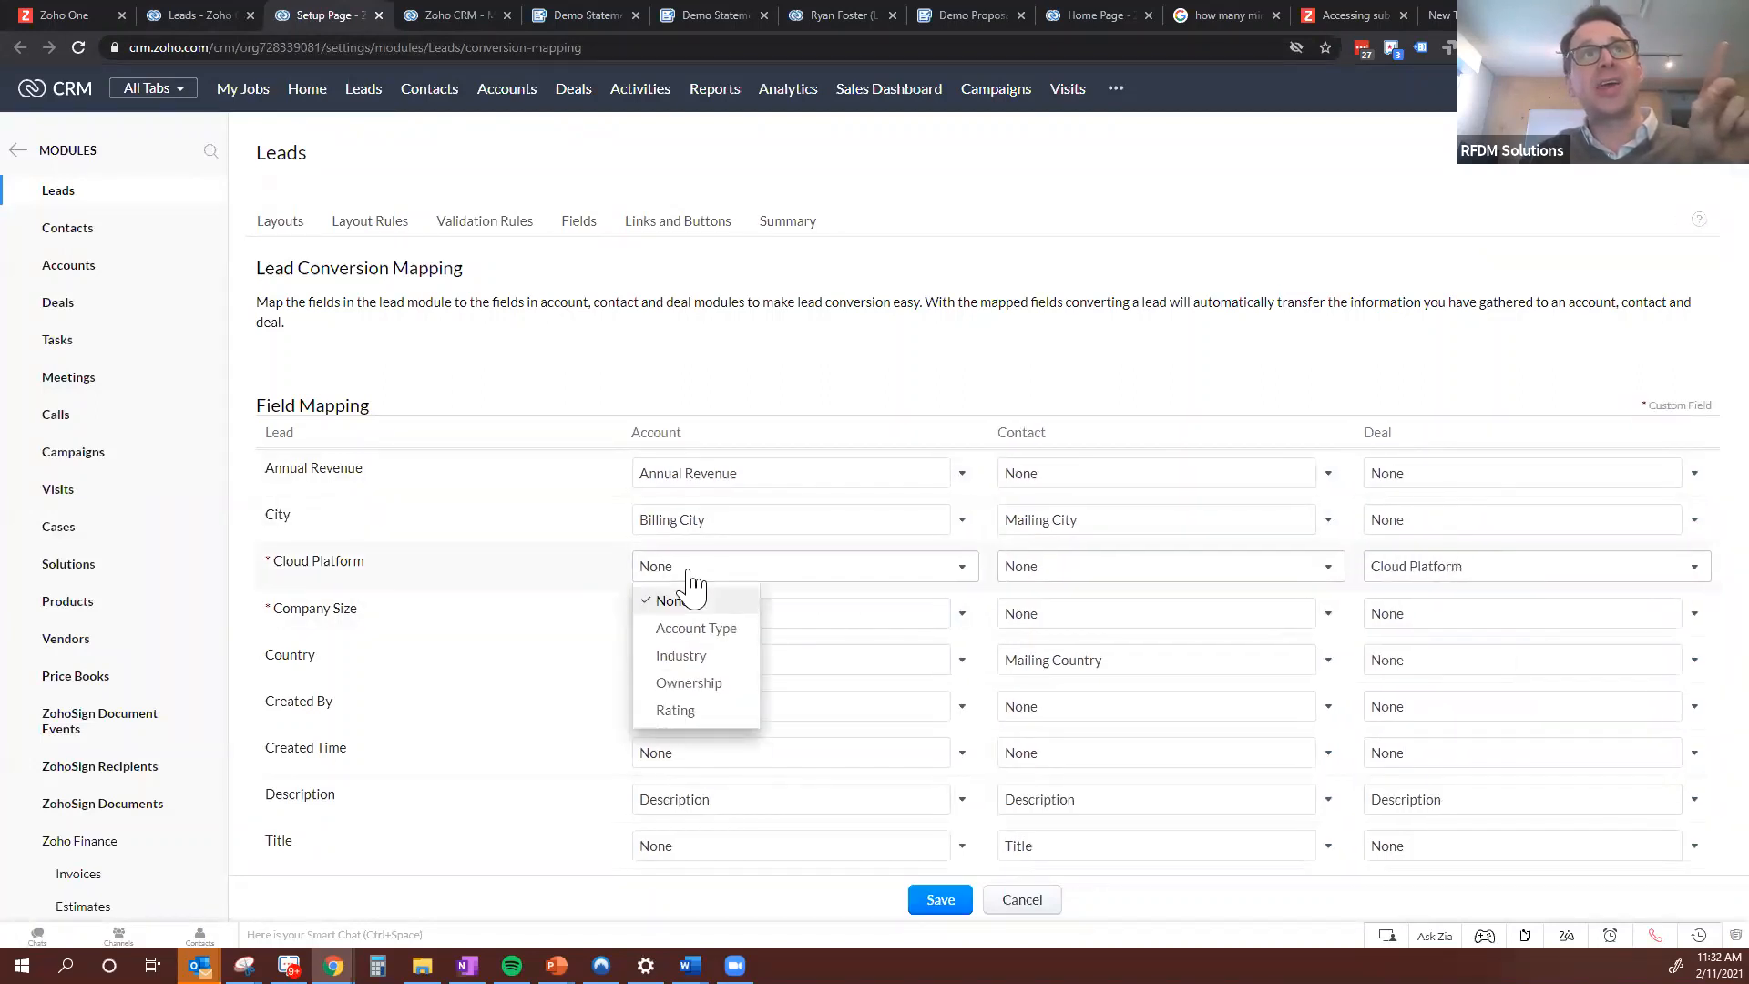
{"action": "left_click", "coordinate": [689, 572]}
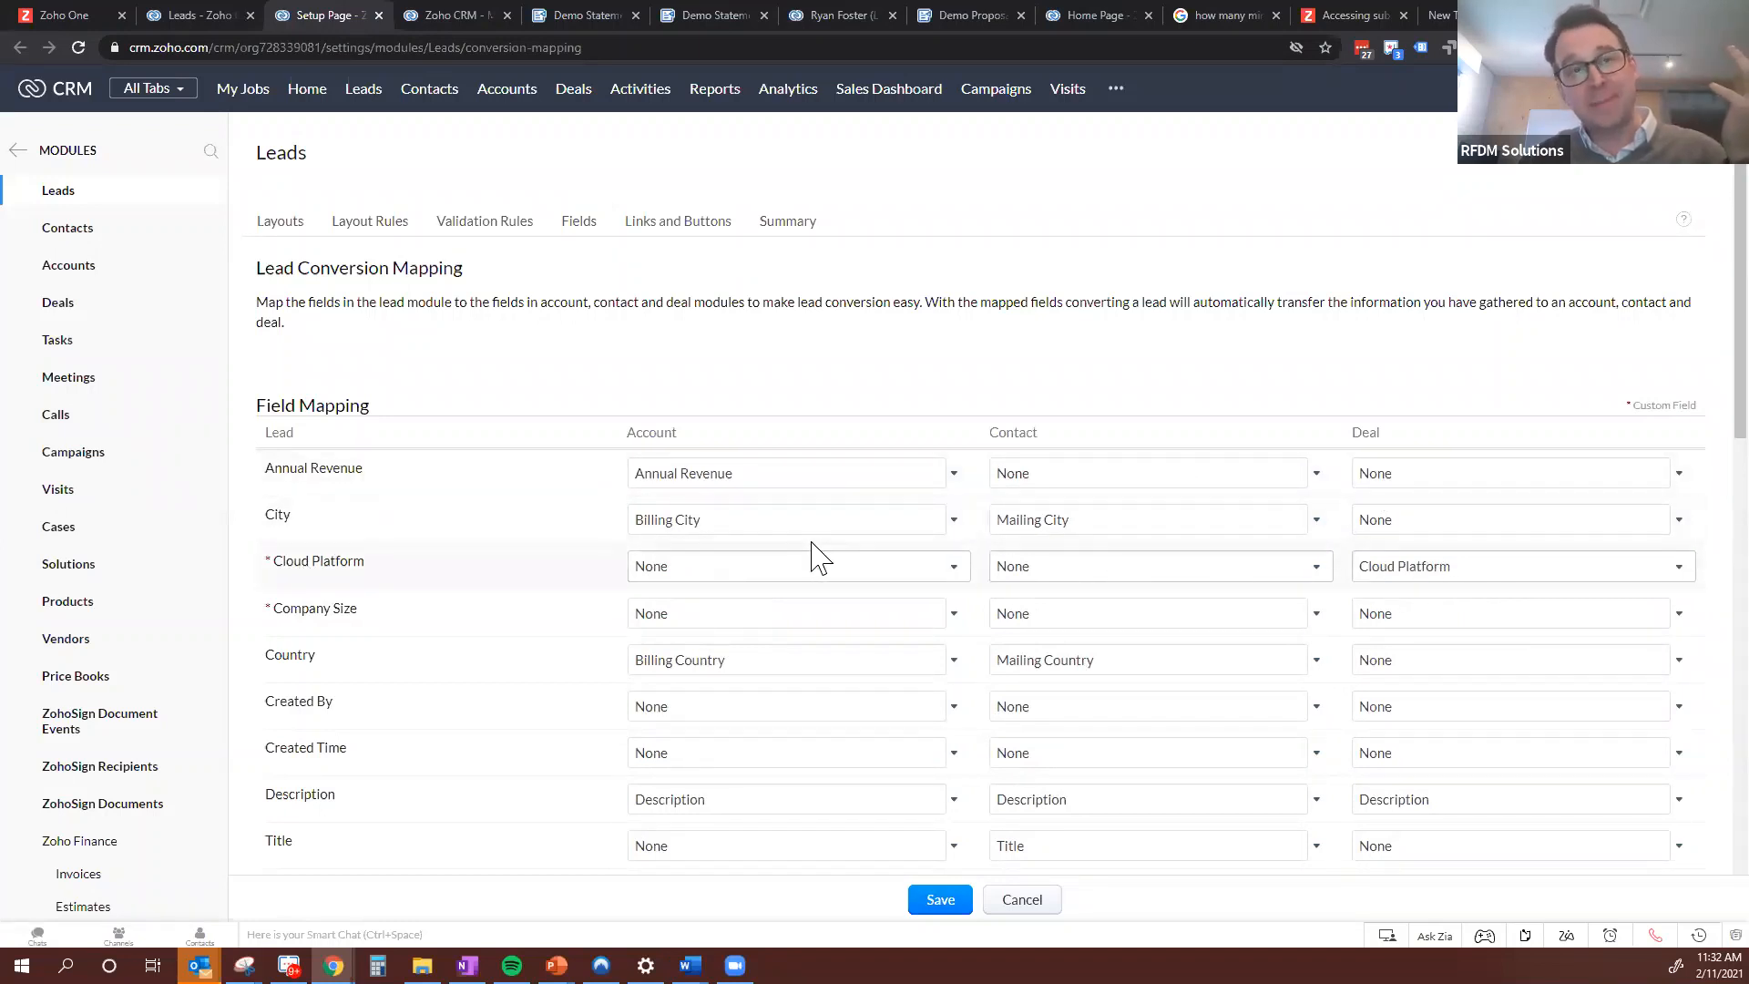
{"action": "scroll", "coordinate": [588, 528], "scroll_direction": "down", "scroll_amount": 13}
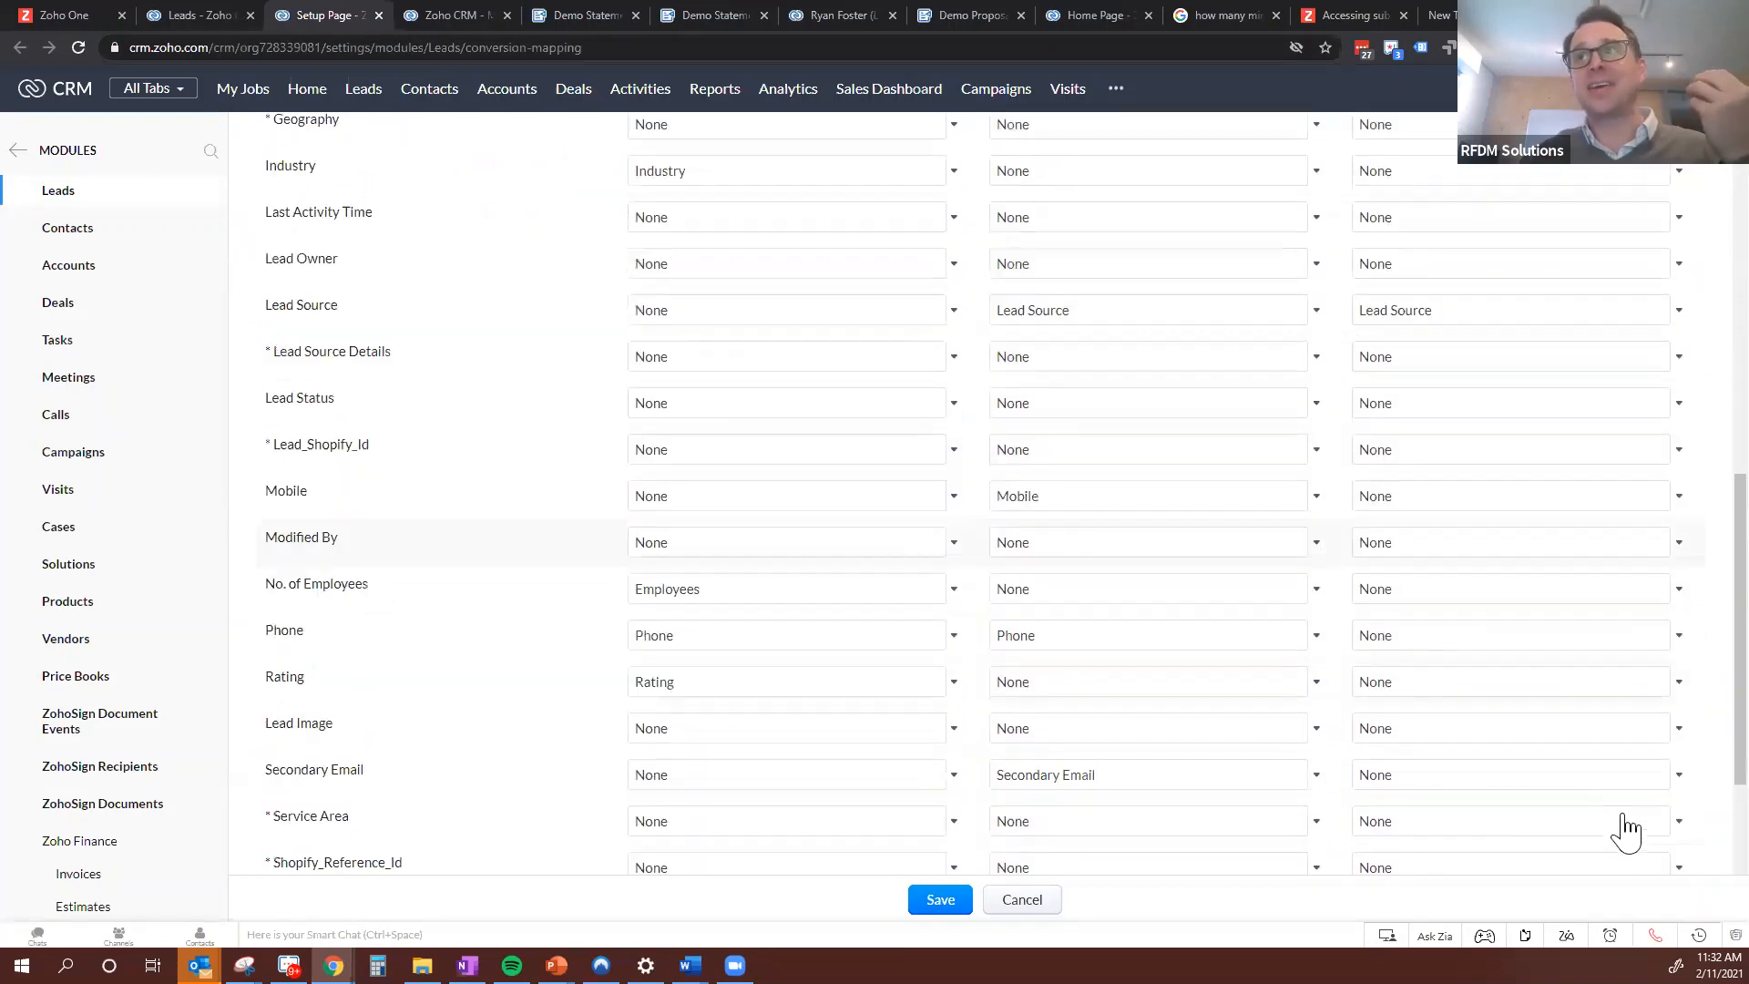
{"action": "scroll", "coordinate": [1269, 578], "scroll_direction": "up", "scroll_amount": 13}
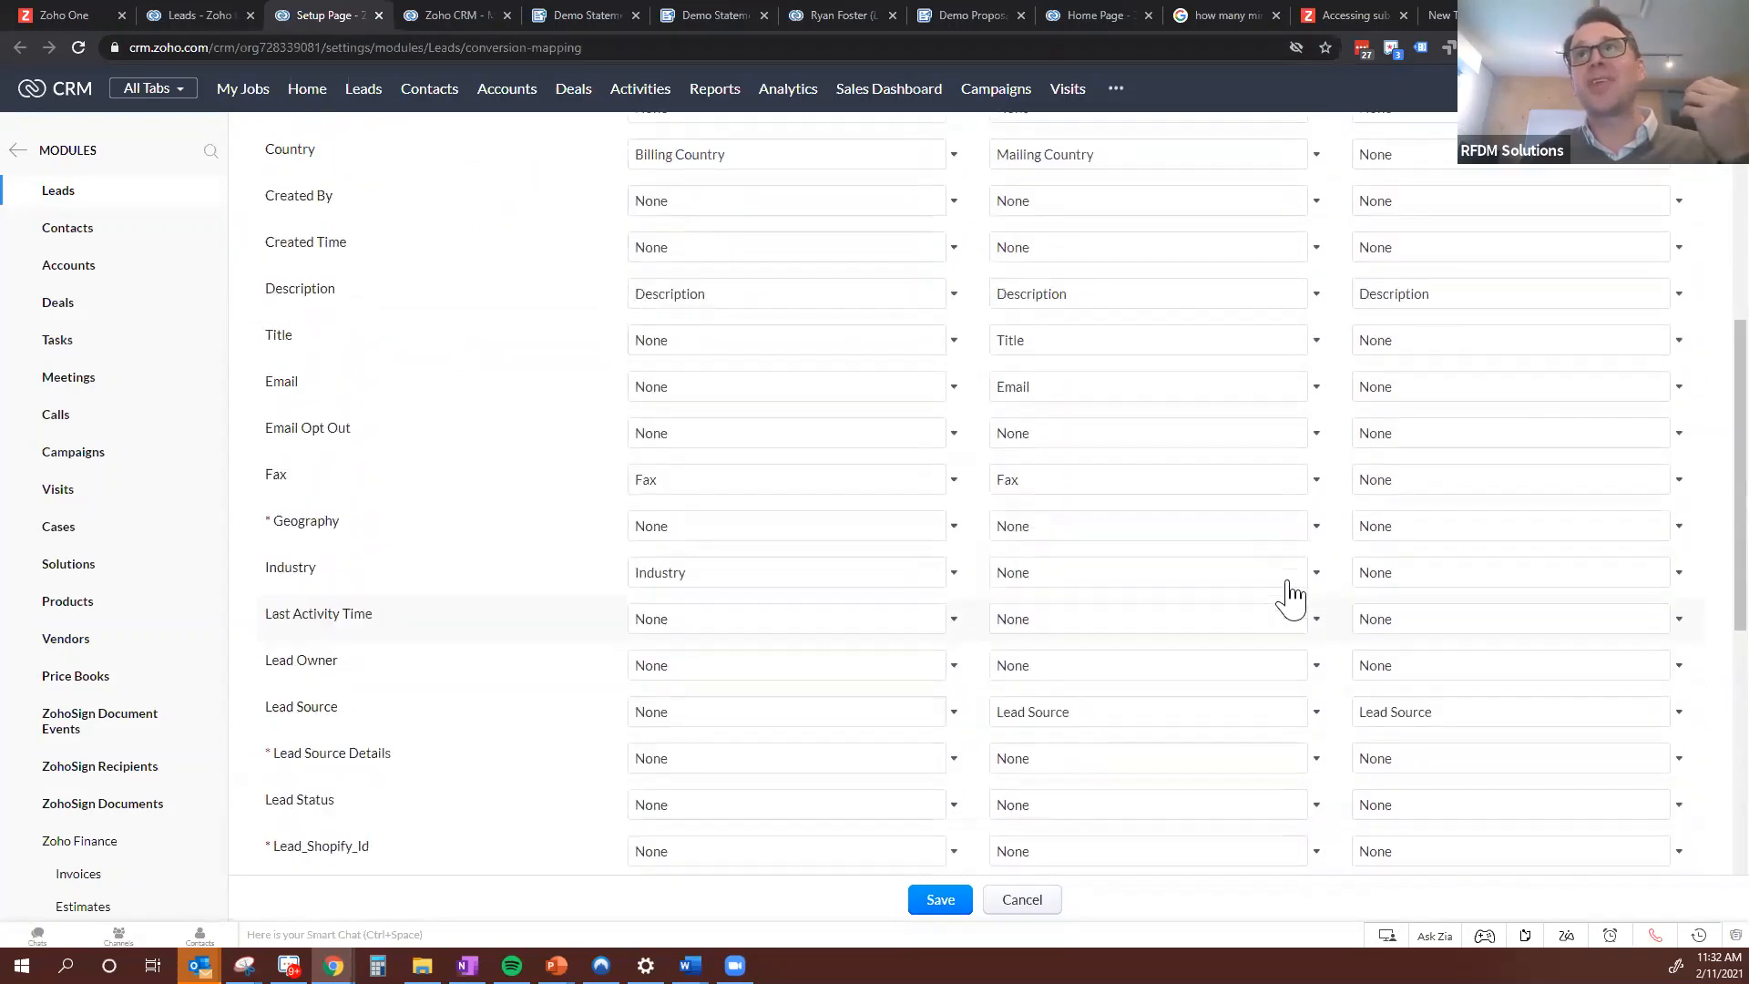
{"action": "scroll", "coordinate": [1694, 422], "scroll_direction": "down", "scroll_amount": 10}
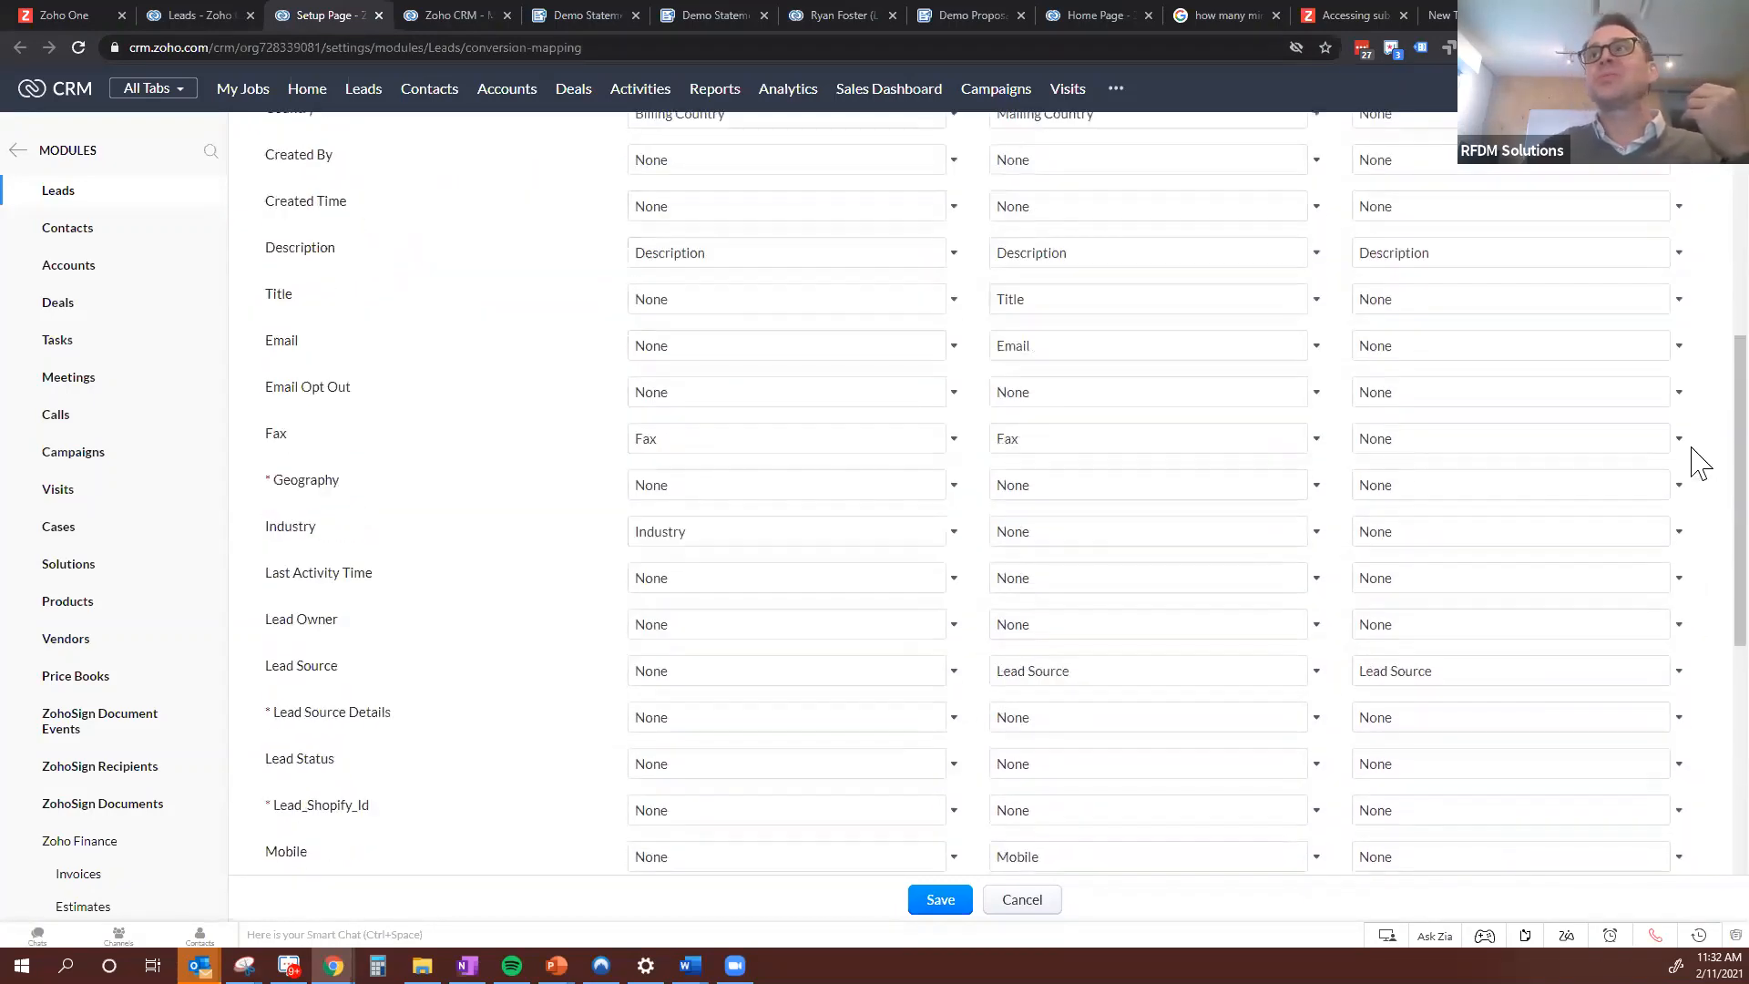
{"action": "scroll", "coordinate": [1002, 492], "scroll_direction": "down", "scroll_amount": 3}
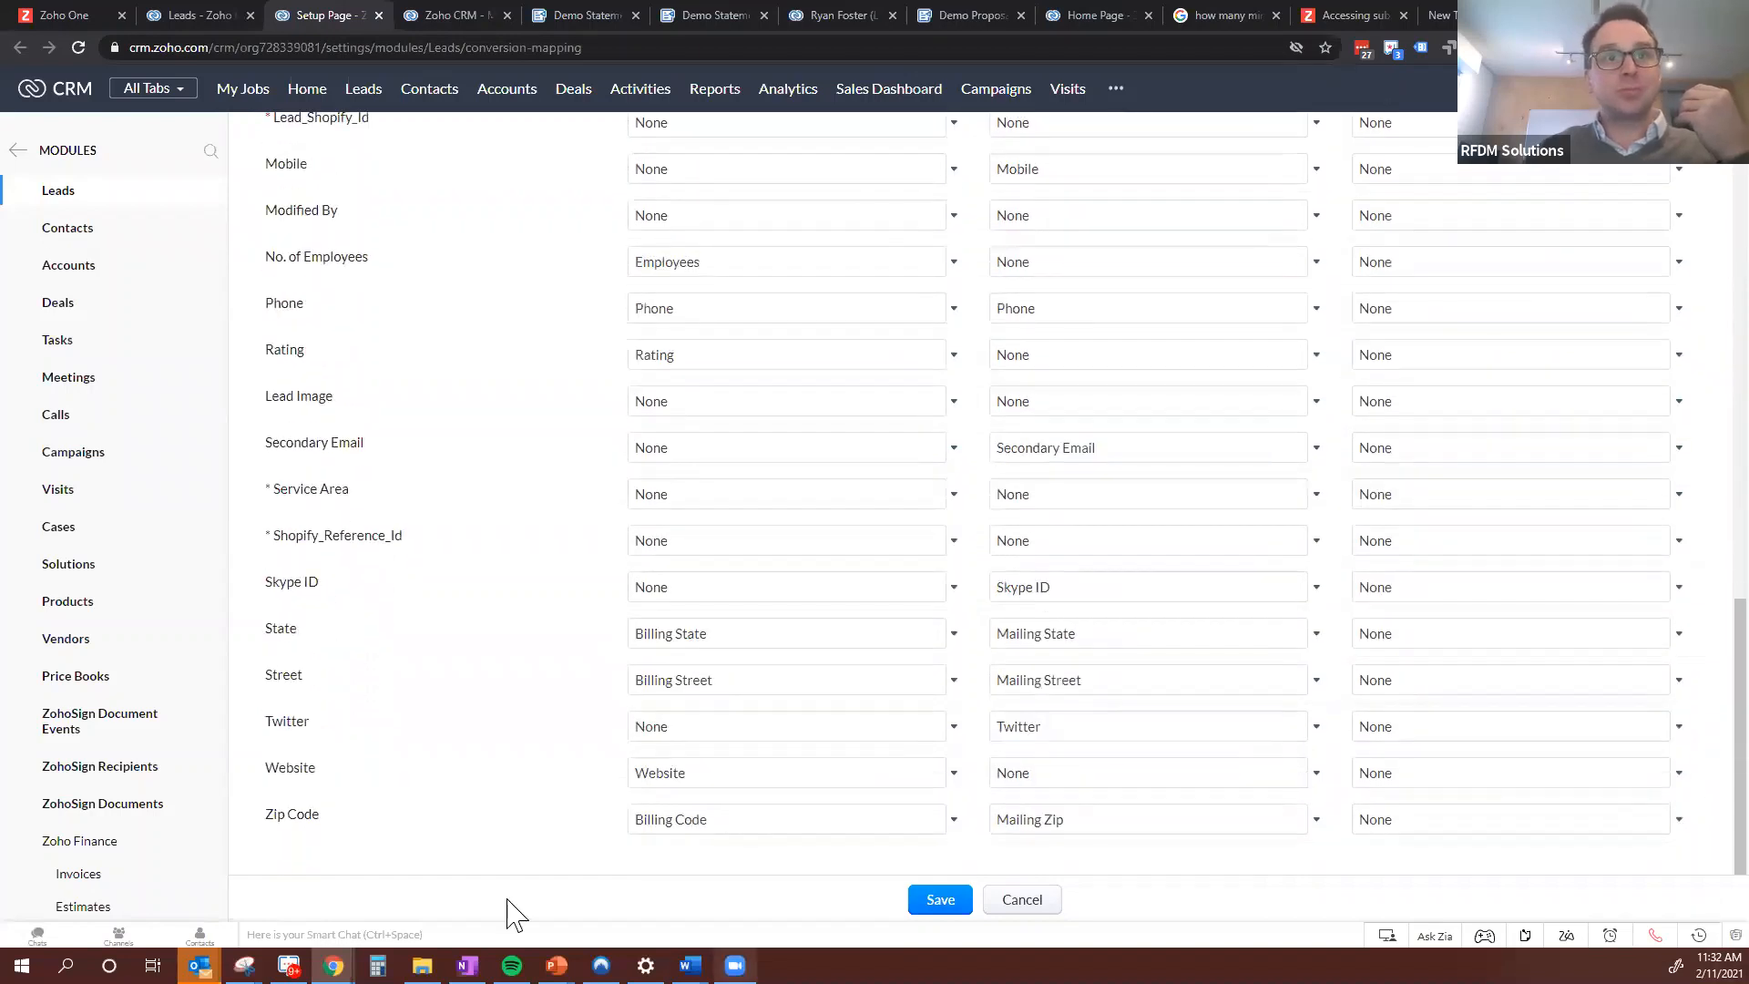
{"action": "left_click", "coordinate": [956, 904]}
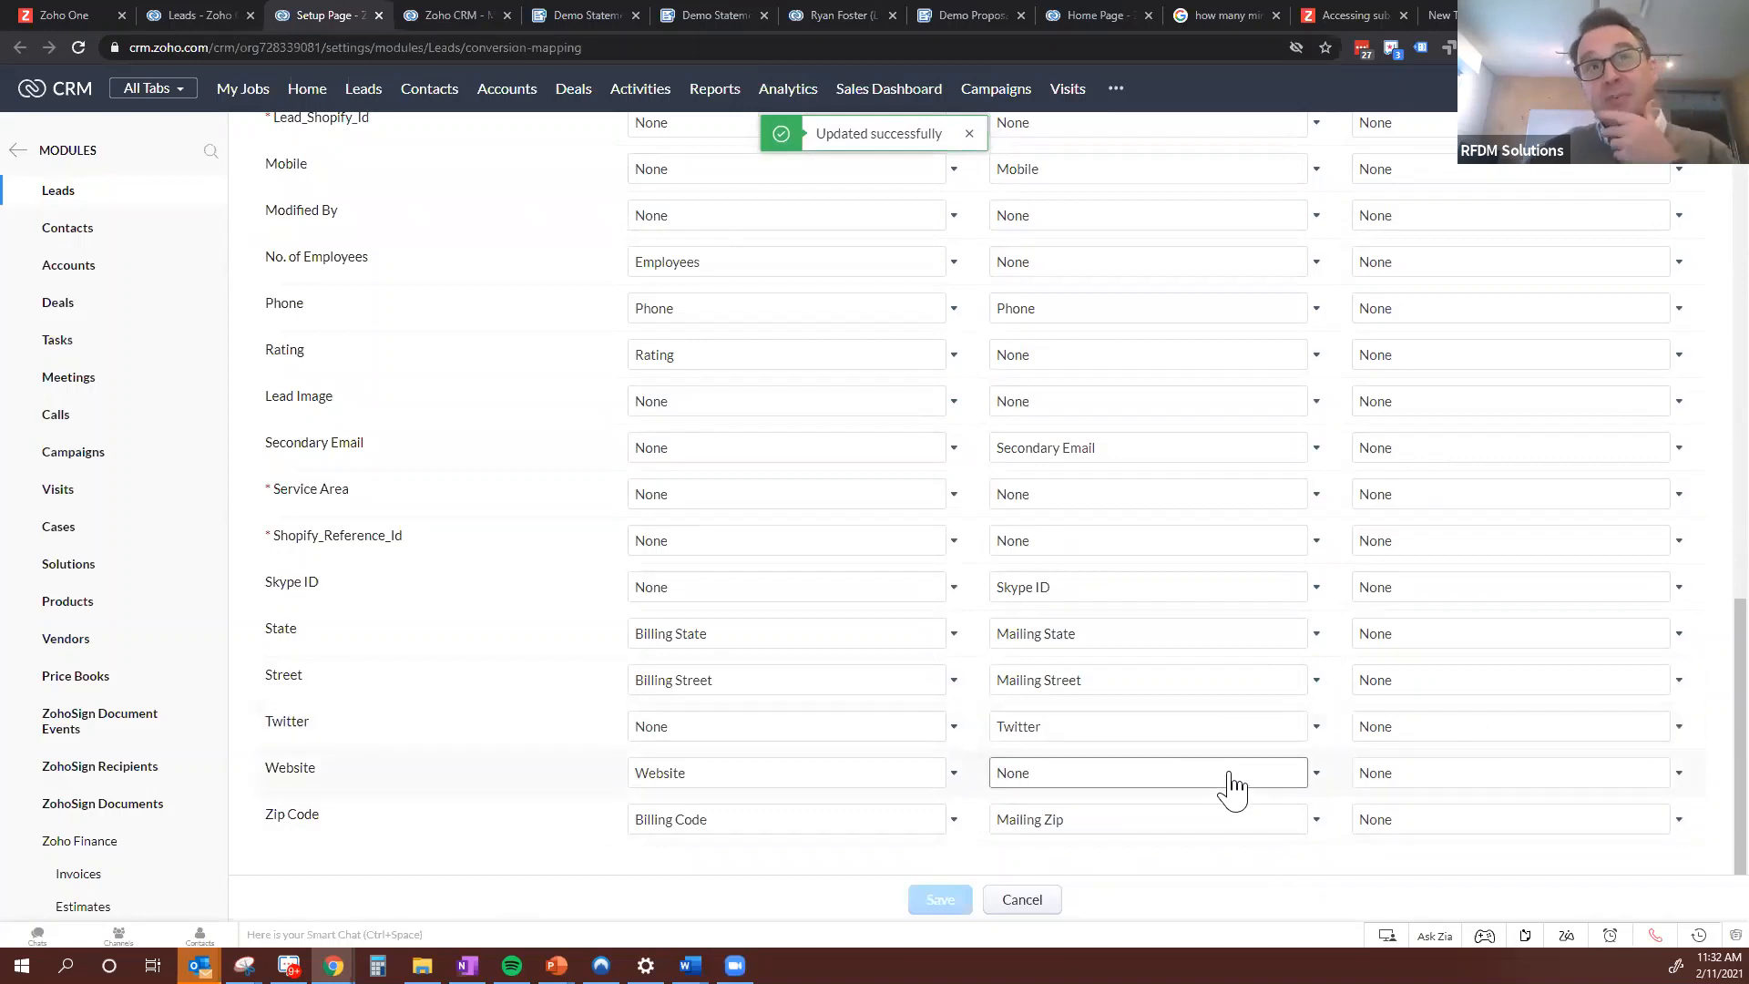
Convert the RFDM Insurance Solutions lead into an account, contact and deal, and read the conversion message
{"action": "left_click", "coordinate": [196, 9]}
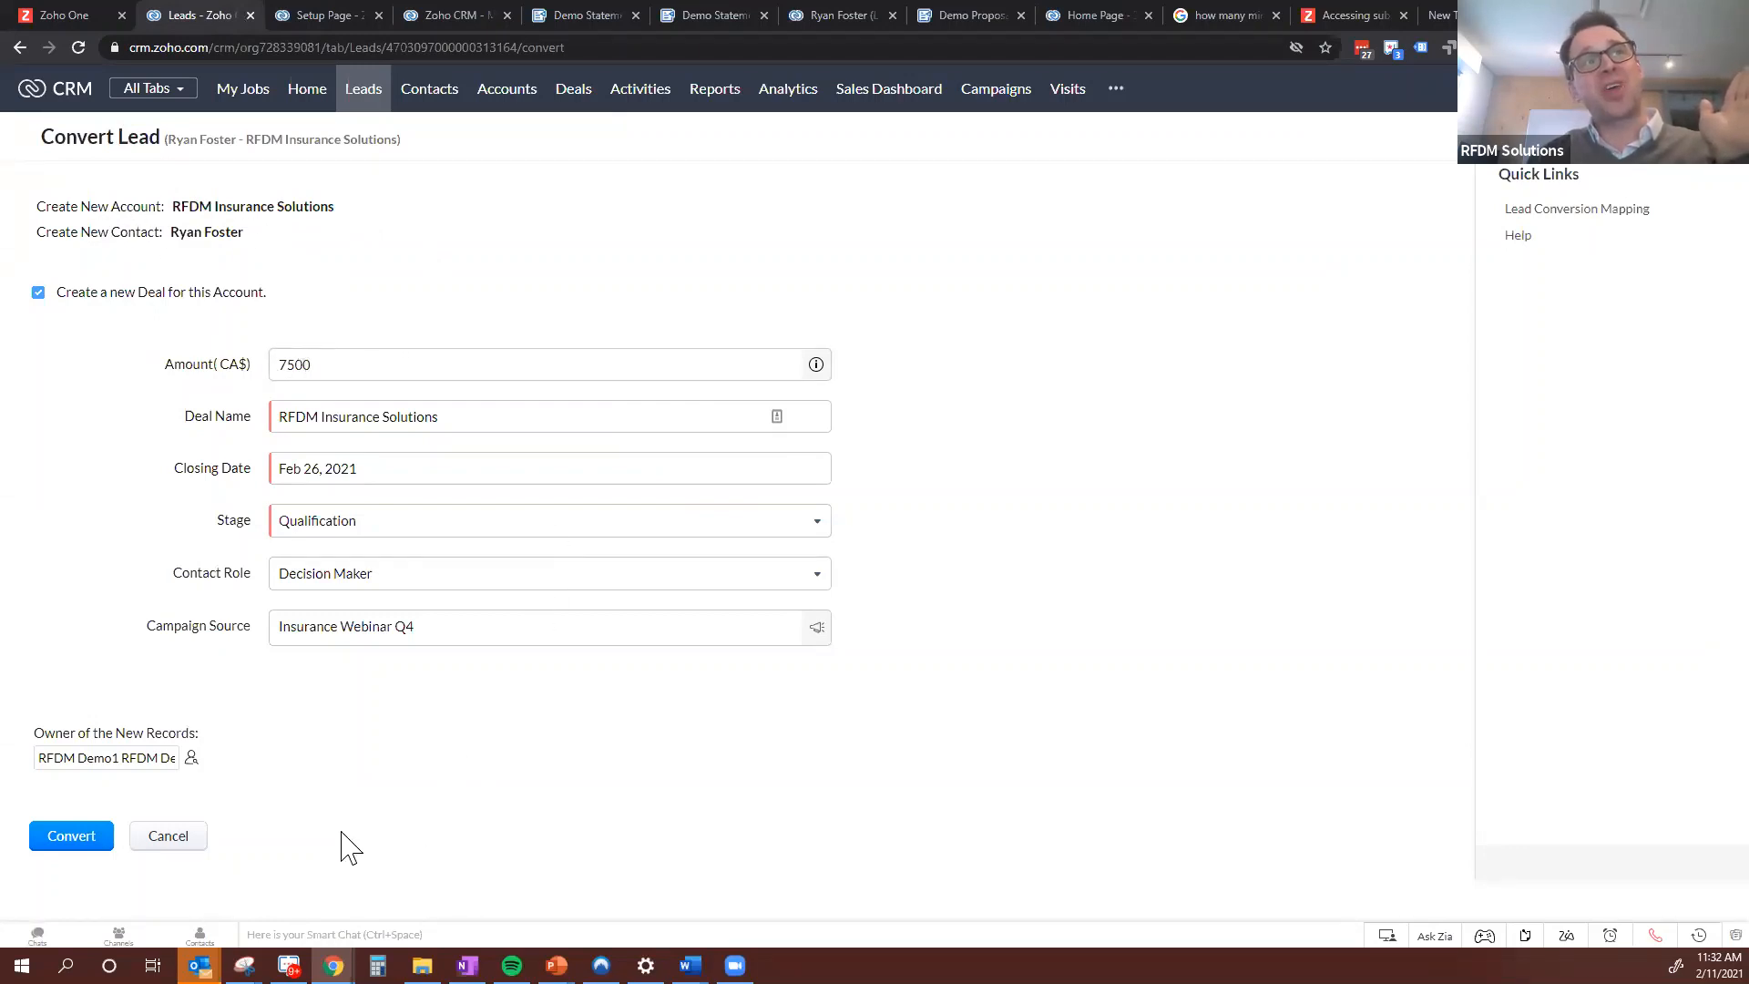
{"action": "left_click", "coordinate": [87, 840]}
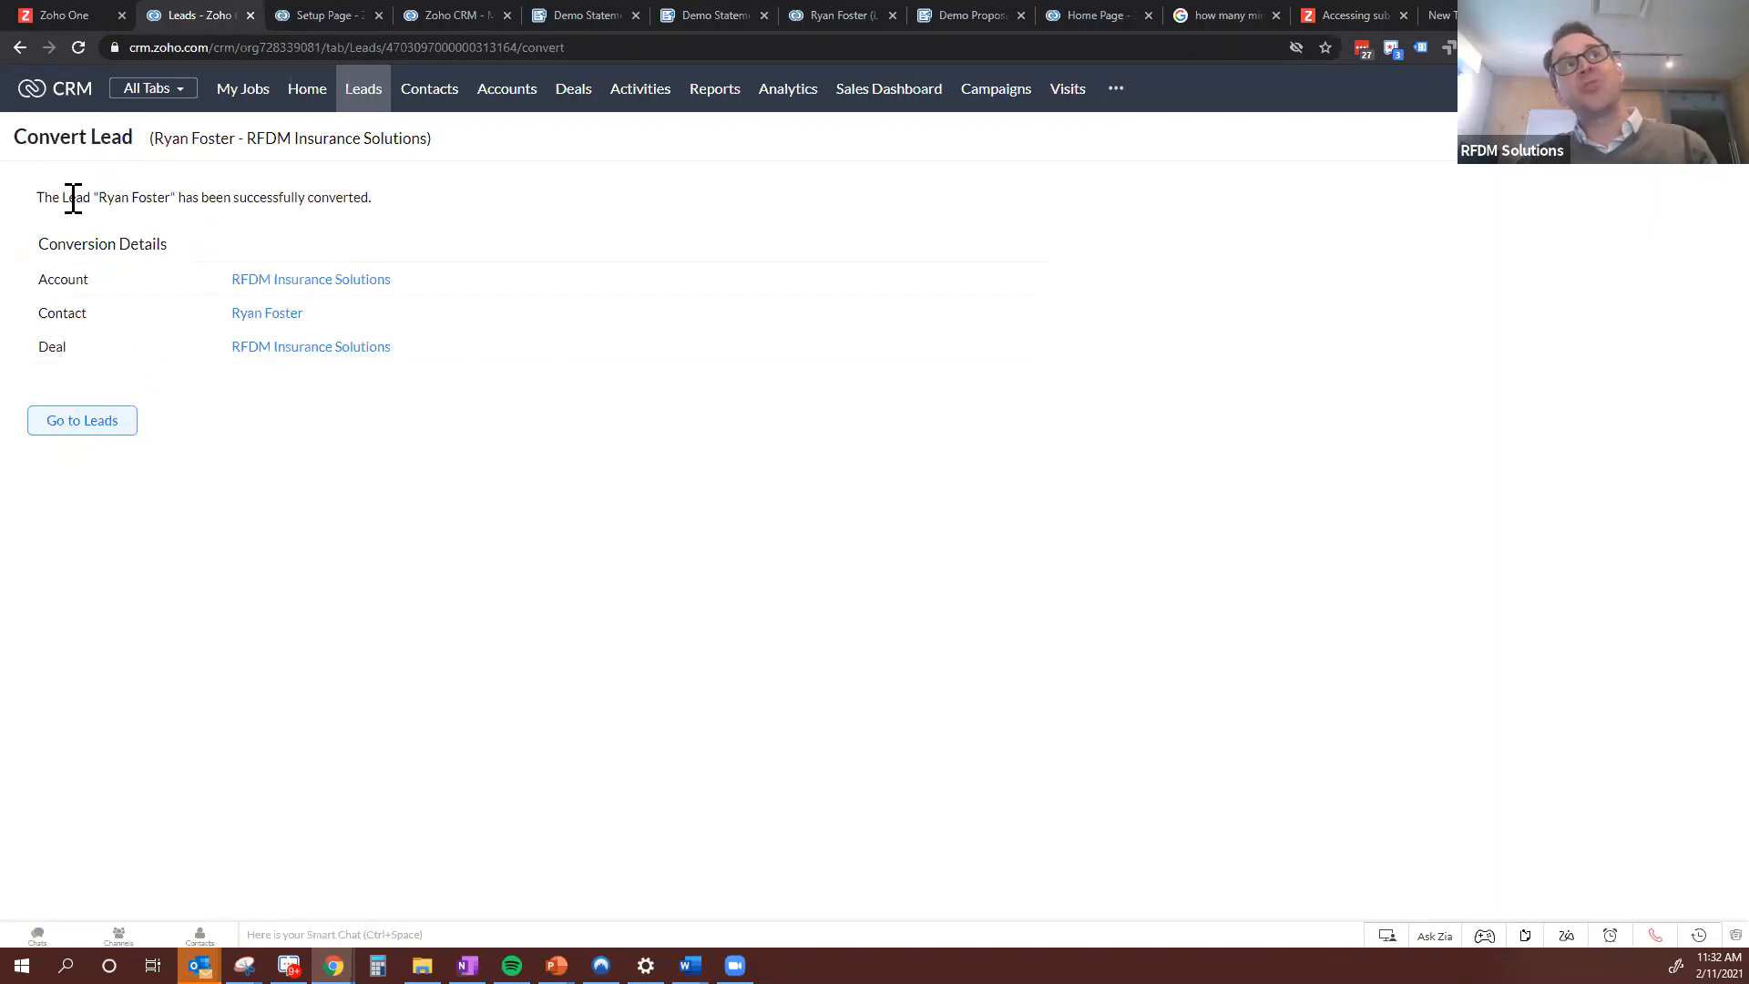
{"action": "left_click_drag", "start_coordinate": [73, 199], "coordinate": [329, 200]}
{"action": "left_click", "coordinate": [286, 201]}
{"action": "left_click", "coordinate": [319, 204]}
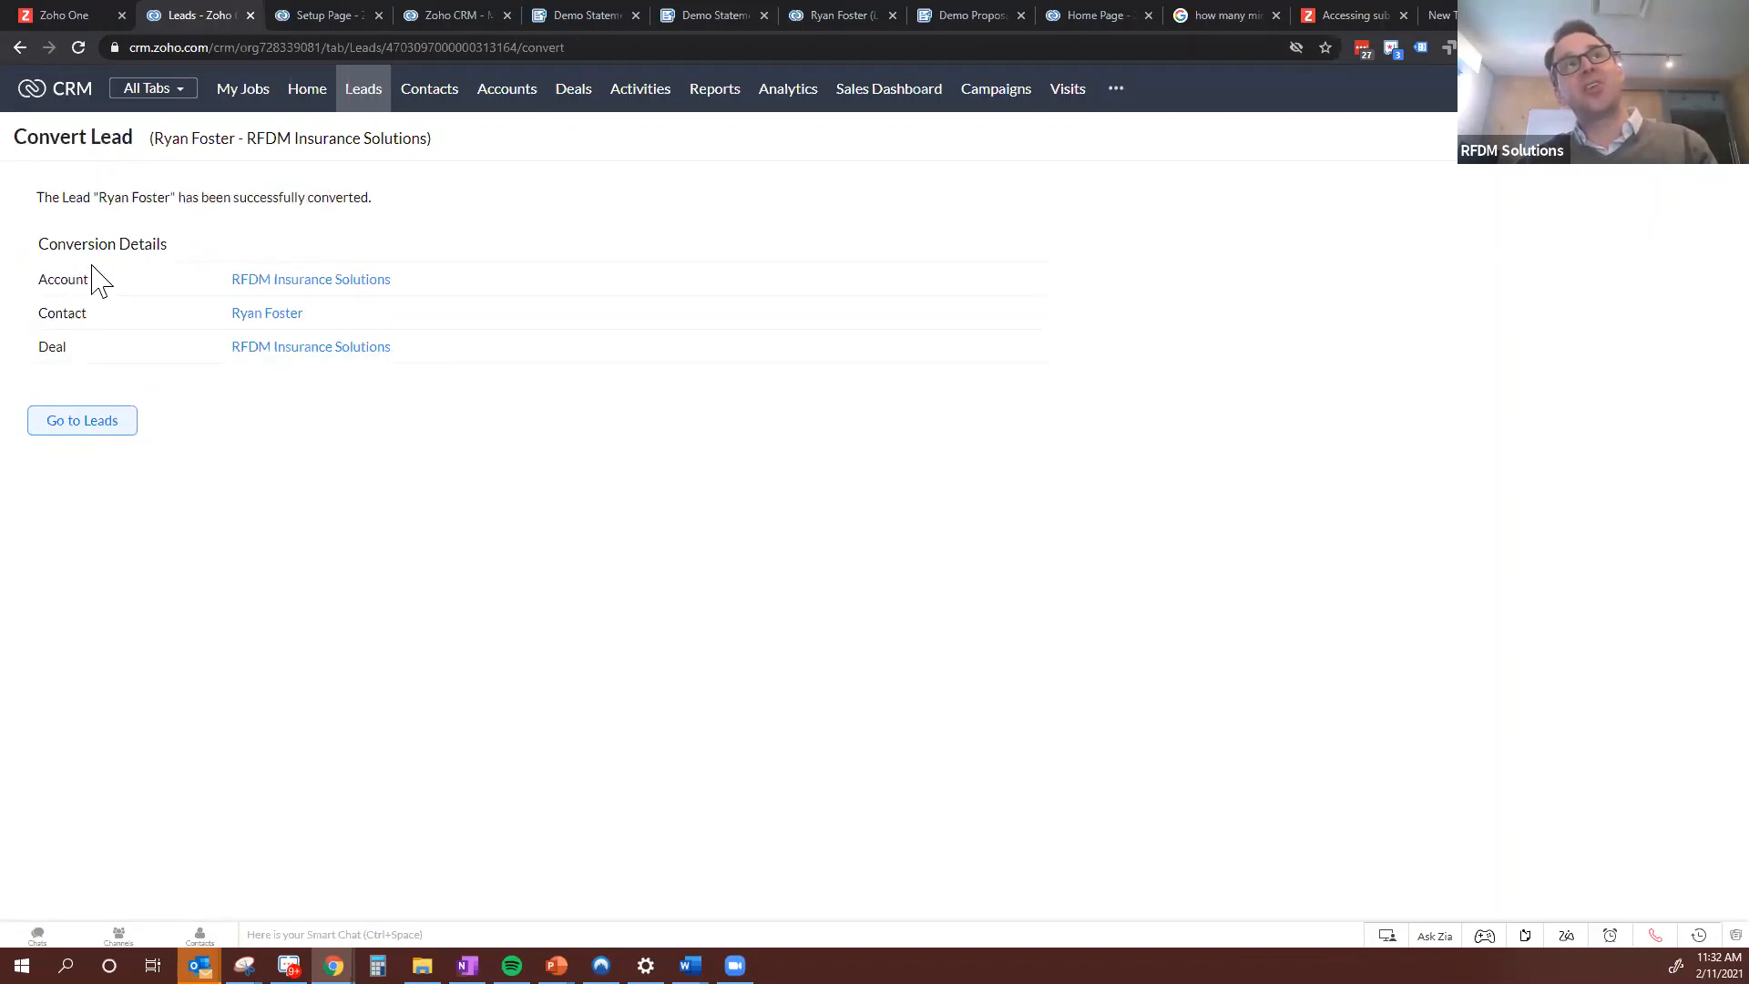